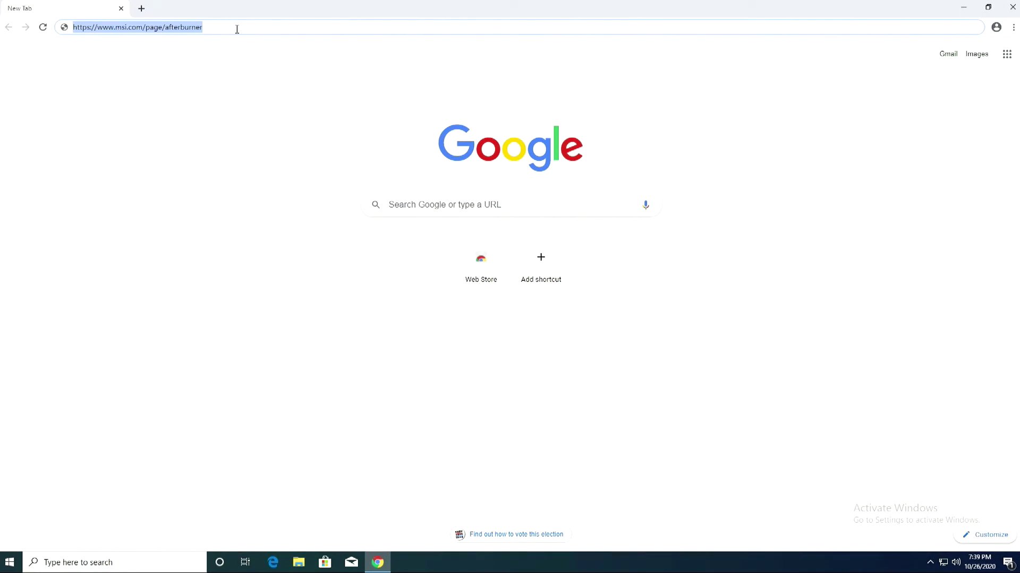
# Load msi.com/page/afterburner, download the MSI Afterburner zip and keep the blocked file.
pyautogui.press('Return')
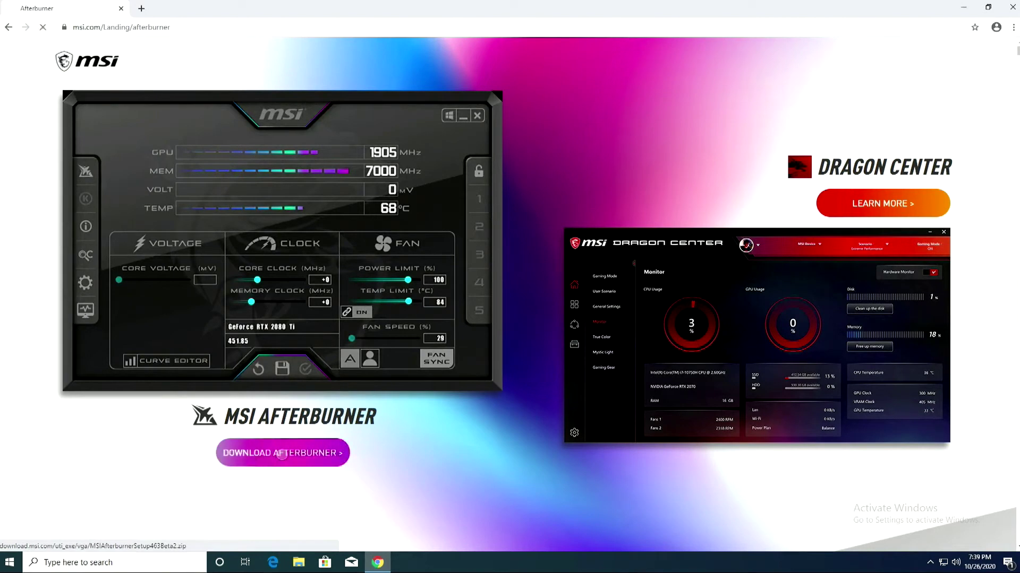
pyautogui.click(282, 455)
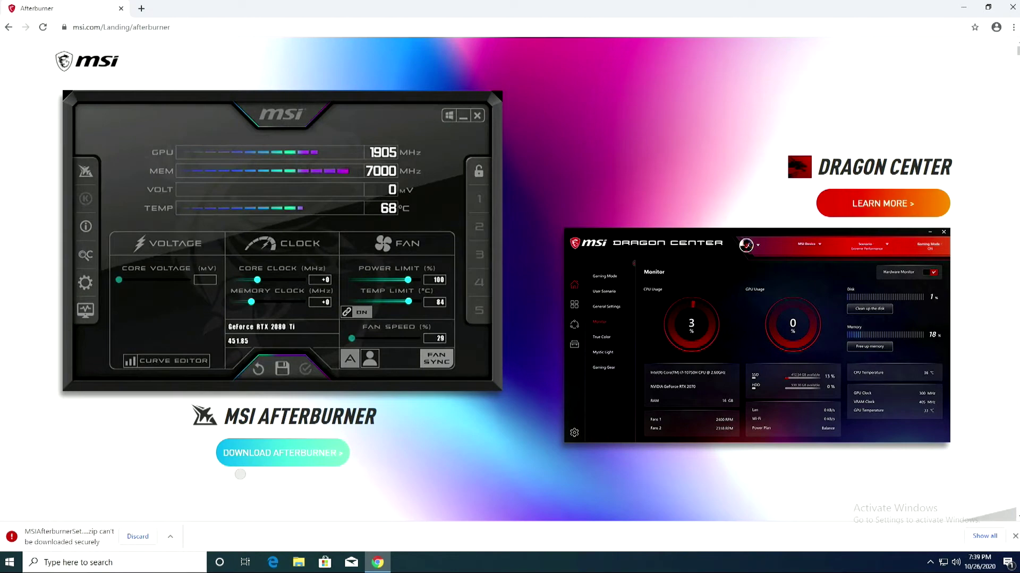
pyautogui.click(170, 538)
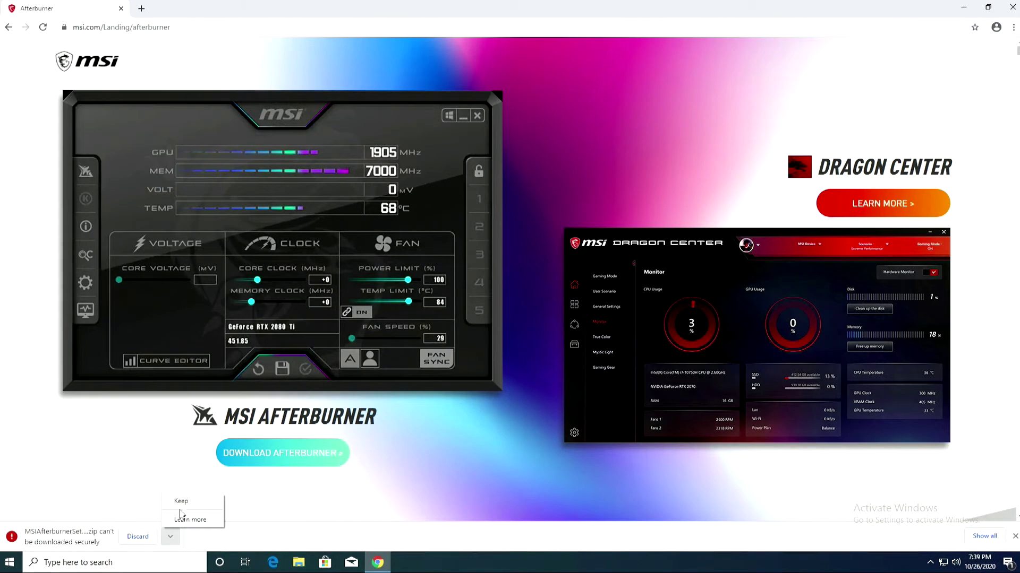
pyautogui.click(184, 502)
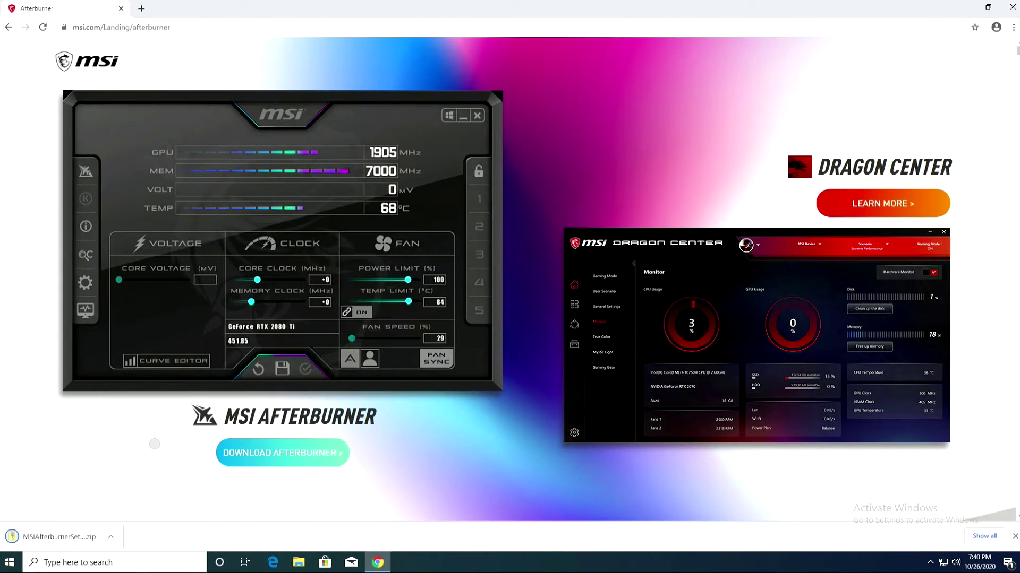
# Show the downloaded MSI Afterburner zip in its folder and extract it to the default MSIAfterburnerSetup463Beta2 folder in Downloads.
pyautogui.click(113, 536)
pyautogui.click(150, 502)
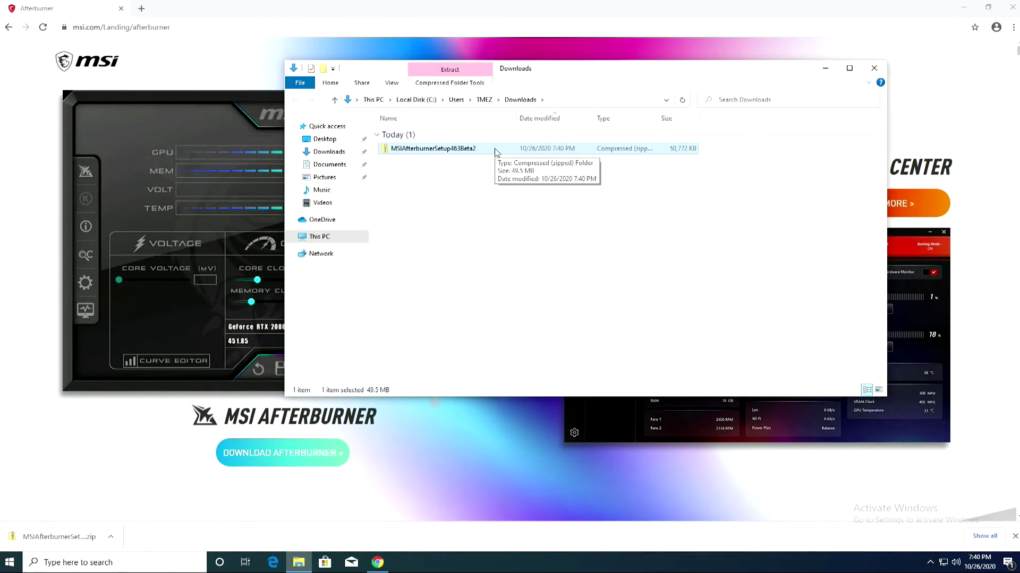
pyautogui.doubleClick(495, 148)
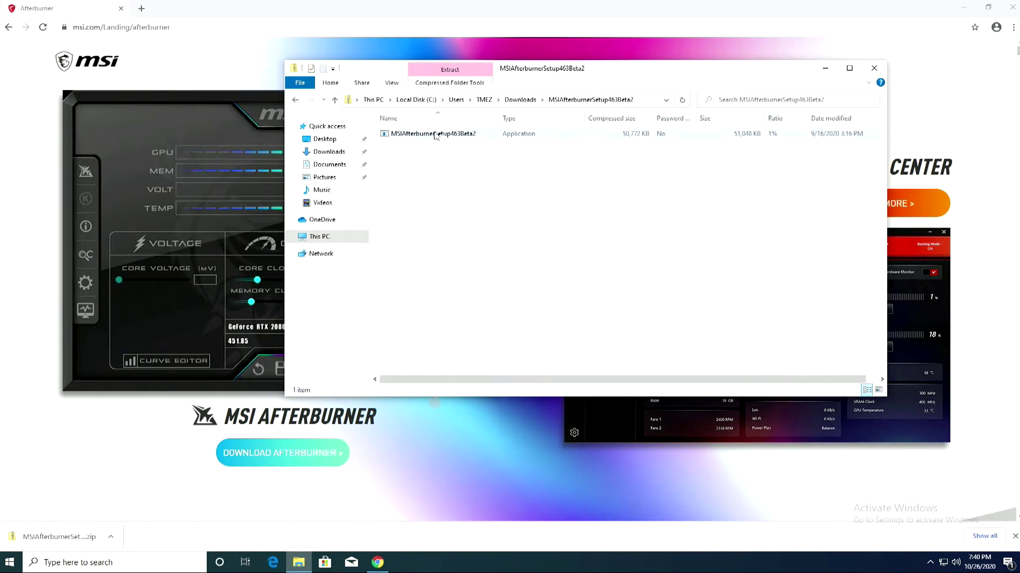
pyautogui.click(295, 100)
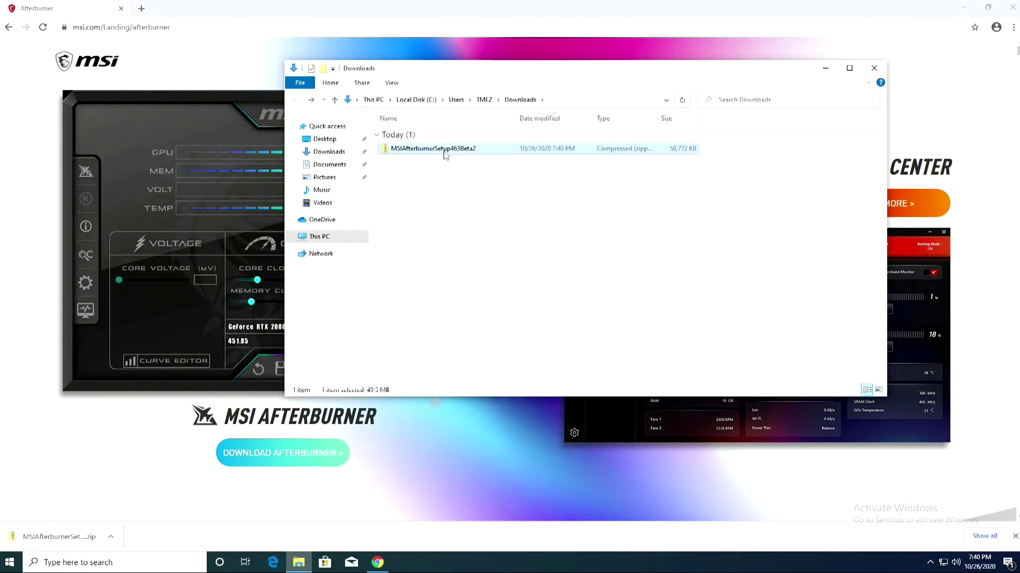
pyautogui.rightClick(445, 154)
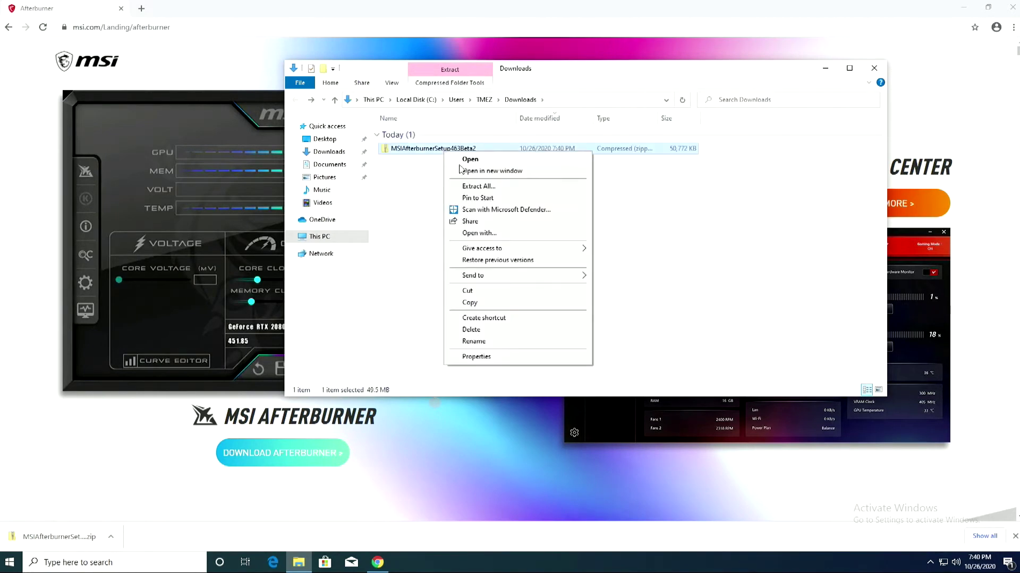
pyautogui.click(479, 187)
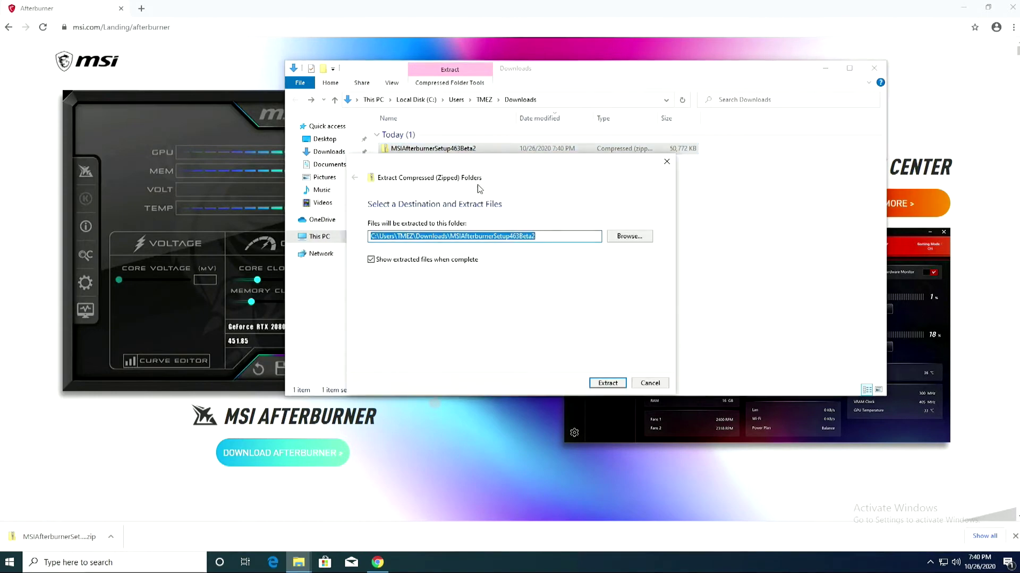
pyautogui.click(606, 383)
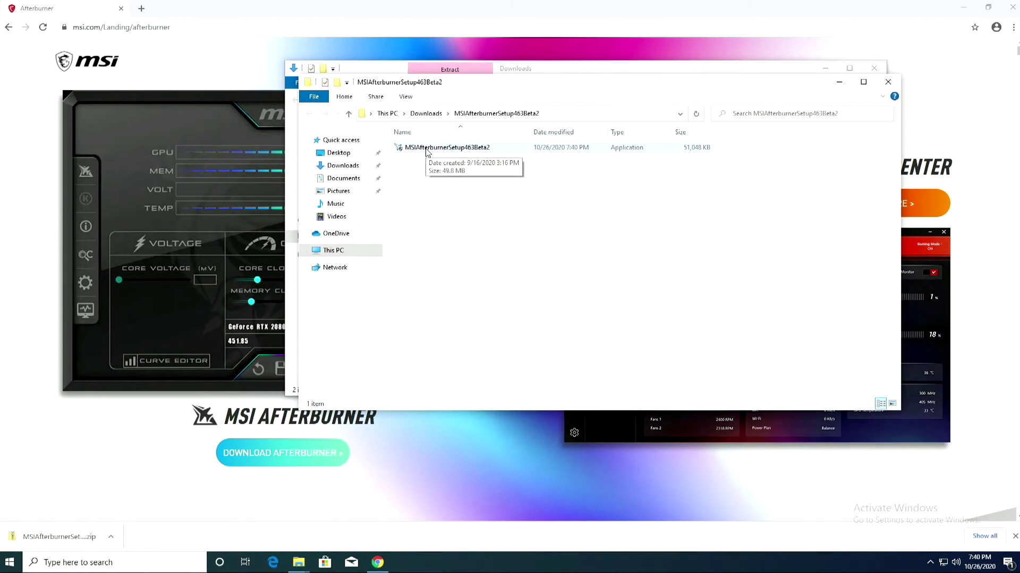
# Run the extracted MSIAfterburnerSetup463Beta2 installer with permission to make changes, choose English and accept the license agreement.
pyautogui.doubleClick(426, 149)
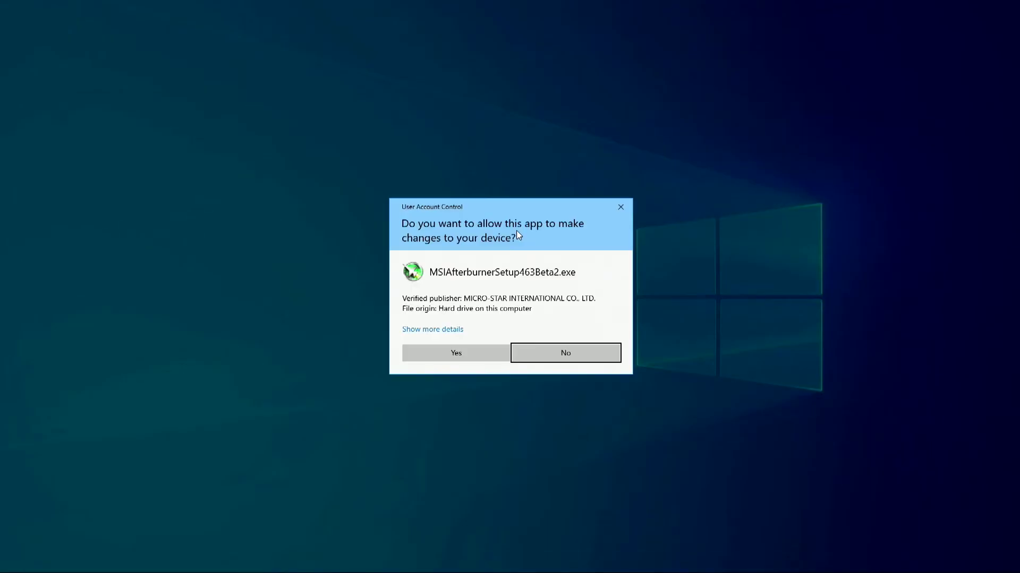
pyautogui.click(479, 346)
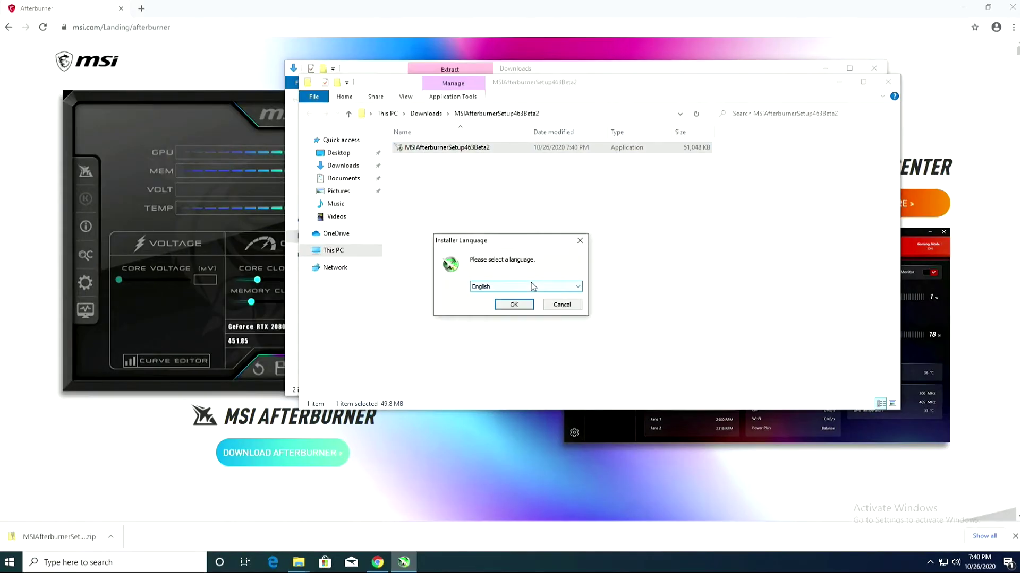
pyautogui.click(514, 305)
pyautogui.click(565, 366)
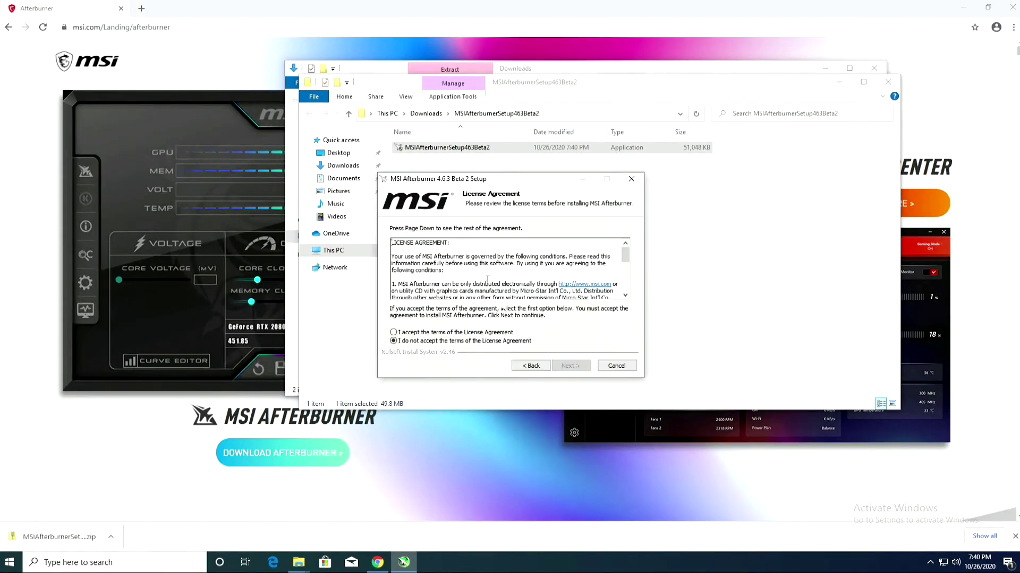
pyautogui.click(459, 333)
pyautogui.click(570, 365)
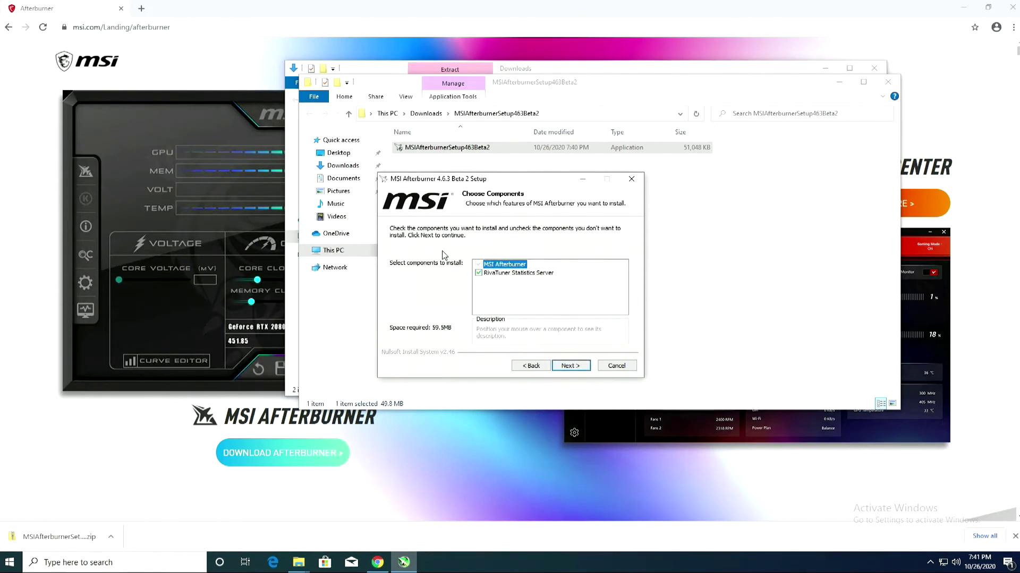
# Install MSI Afterburner with RivaTuner Statistics Server, keeping the default Program Files (x86) destination and the MSI Afterburner Start Menu folder.
pyautogui.click(570, 366)
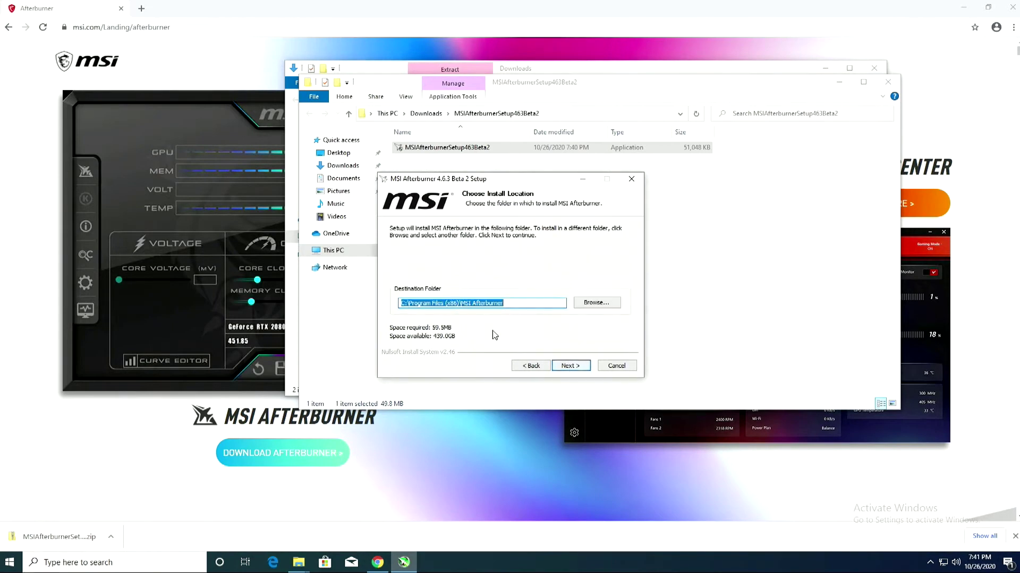
pyautogui.click(566, 372)
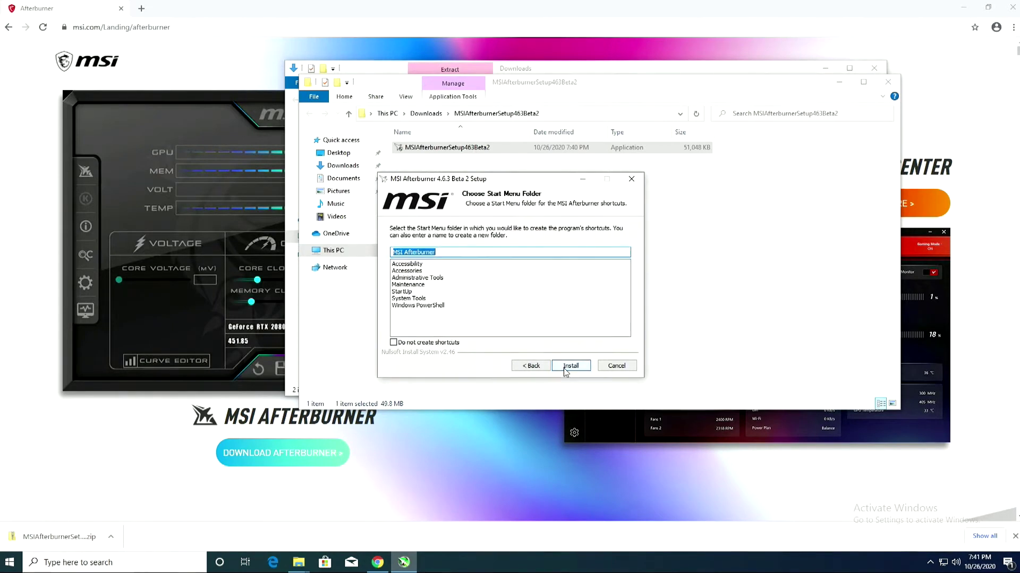
pyautogui.click(564, 368)
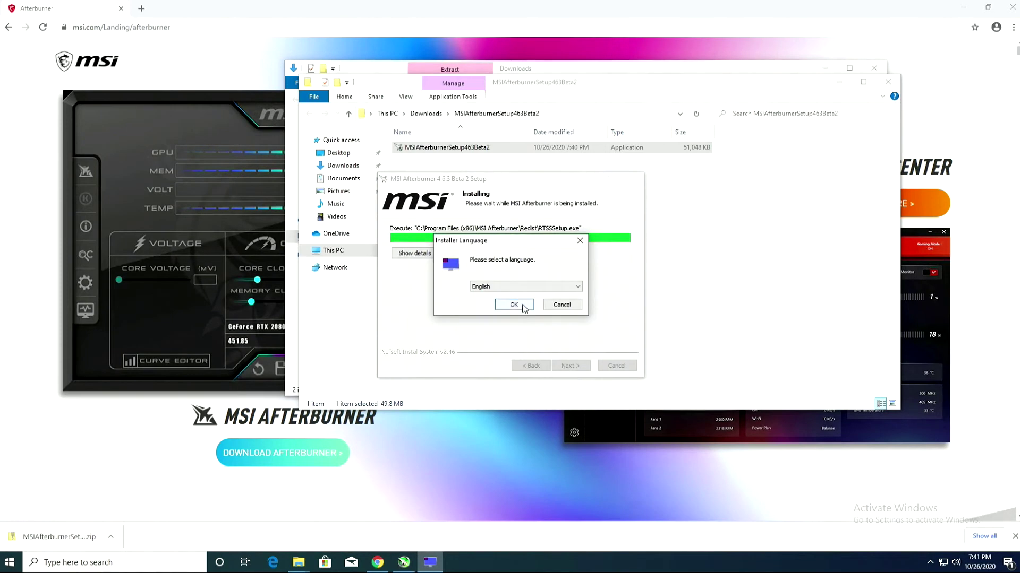
# Install RivaTuner Statistics Server in English with its license accepted, and finish both setup wizards with Run MSI Afterburner enabled.
pyautogui.click(525, 305)
pyautogui.click(394, 332)
pyautogui.click(569, 366)
pyautogui.click(570, 366)
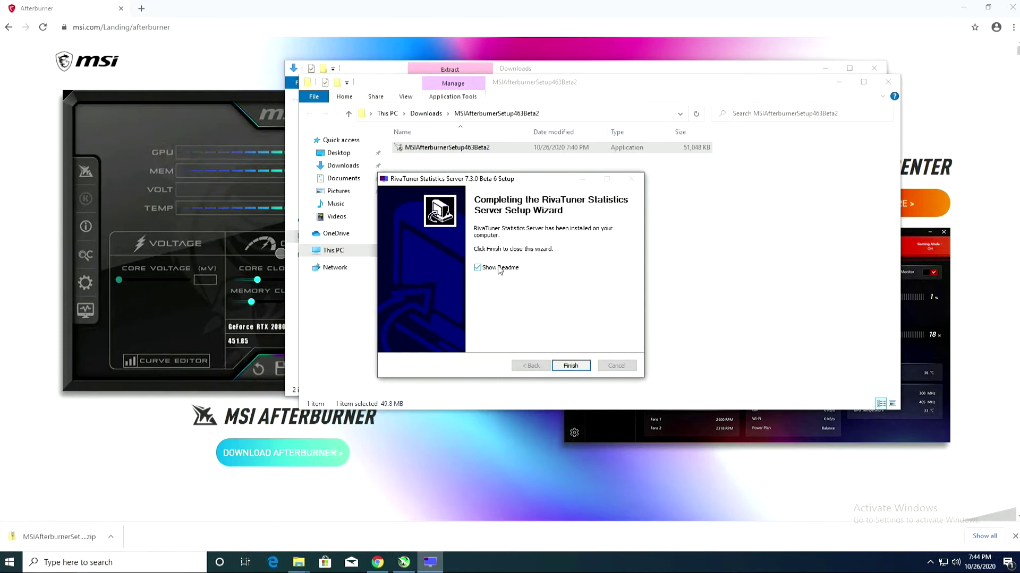
pyautogui.click(570, 365)
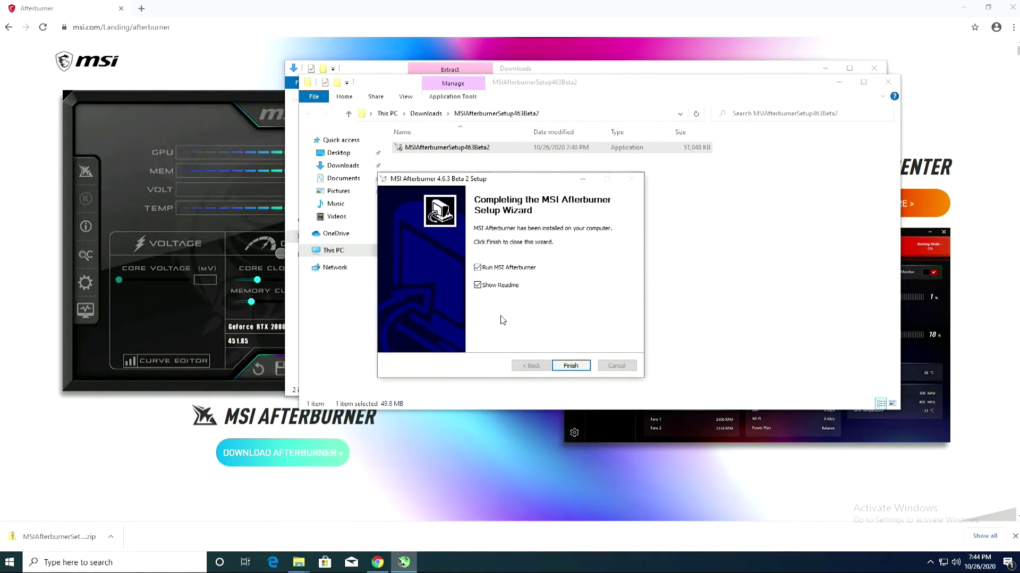
pyautogui.click(568, 366)
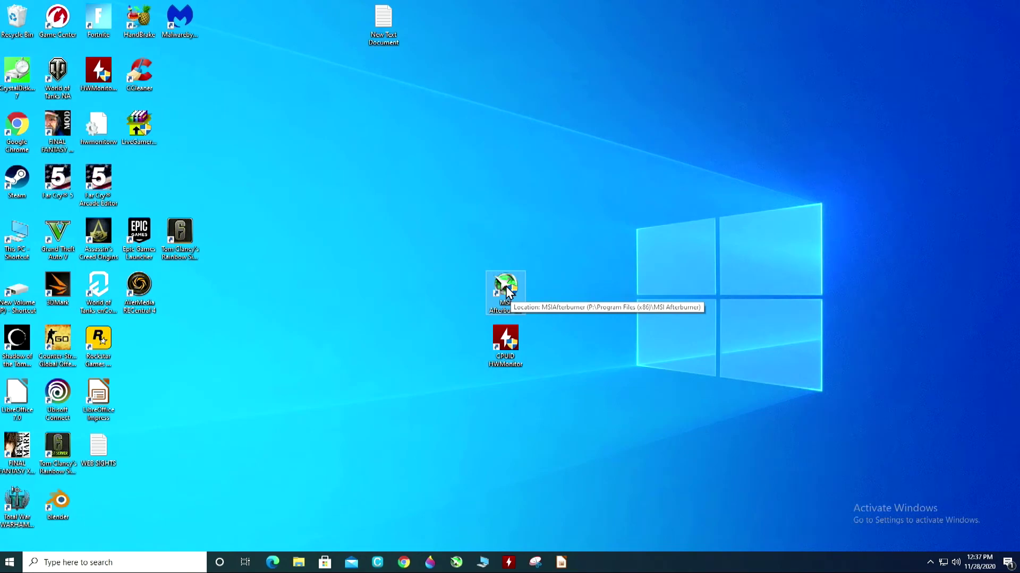
# Launch MSI Afterburner from the desktop, allow it to make changes, and shift its window slightly.
pyautogui.doubleClick(505, 287)
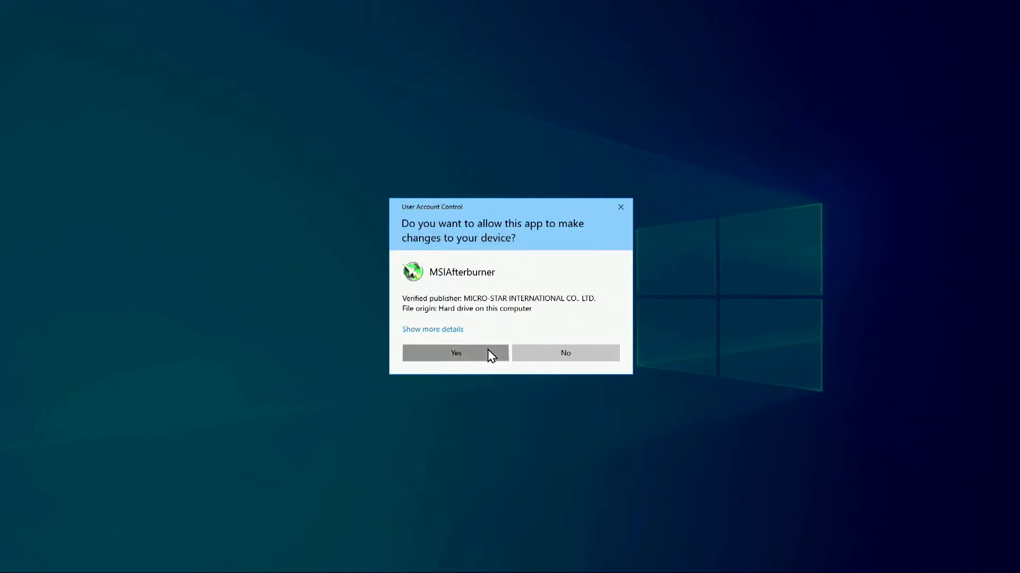
pyautogui.click(487, 352)
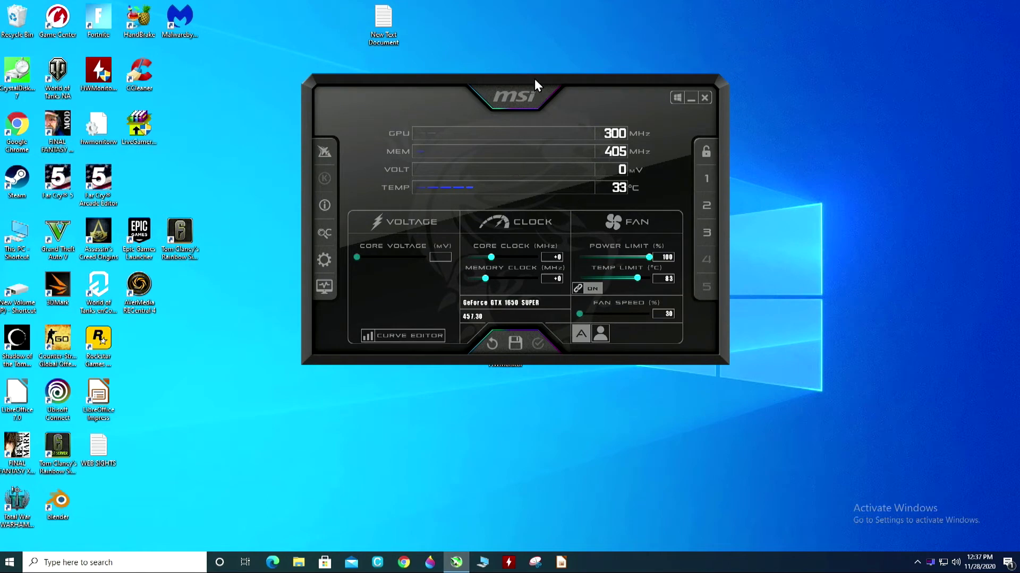
pyautogui.moveTo(534, 79); pyautogui.dragTo(544, 79)
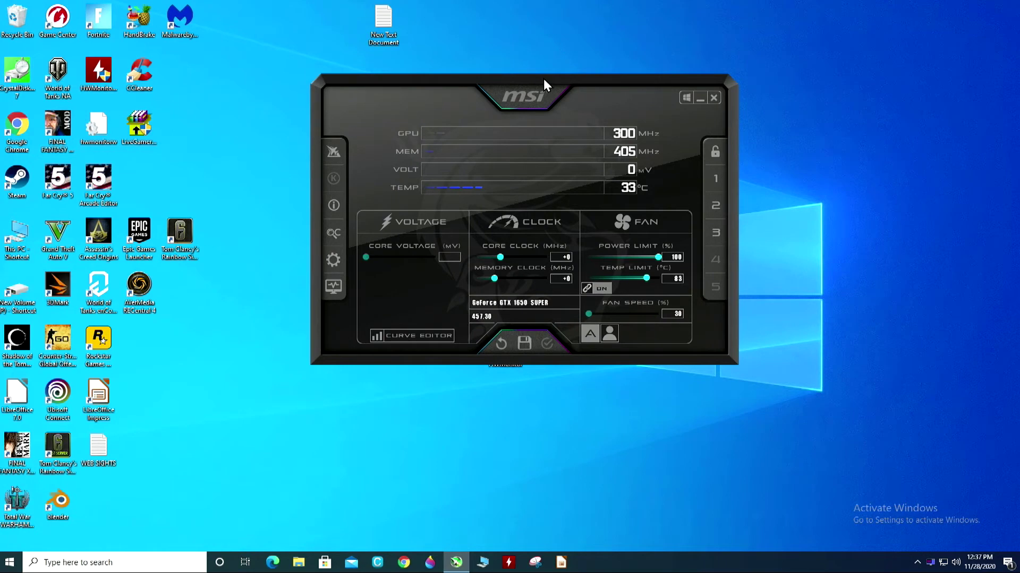
# Open the User Interface properties in the MSI Afterburner settings.
pyautogui.click(331, 263)
pyautogui.click(535, 106)
pyautogui.click(536, 107)
pyautogui.click(536, 107)
pyautogui.click(535, 107)
pyautogui.click(504, 107)
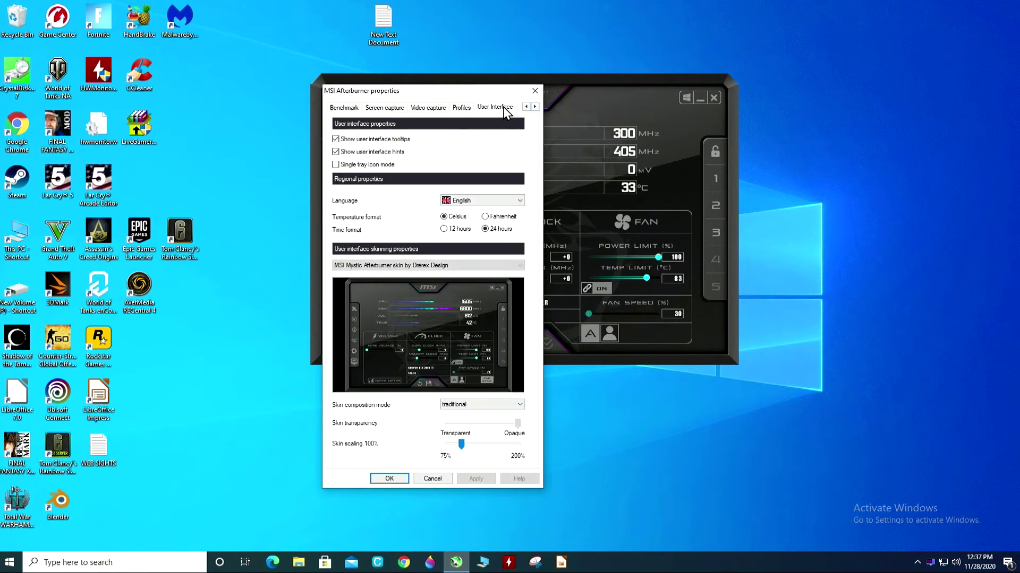
# Preview the available skins from Default MSI Afterburner v2 onward, apply the MSI Touch of Modern Afterburner skin, and reposition the window slightly.
pyautogui.click(495, 266)
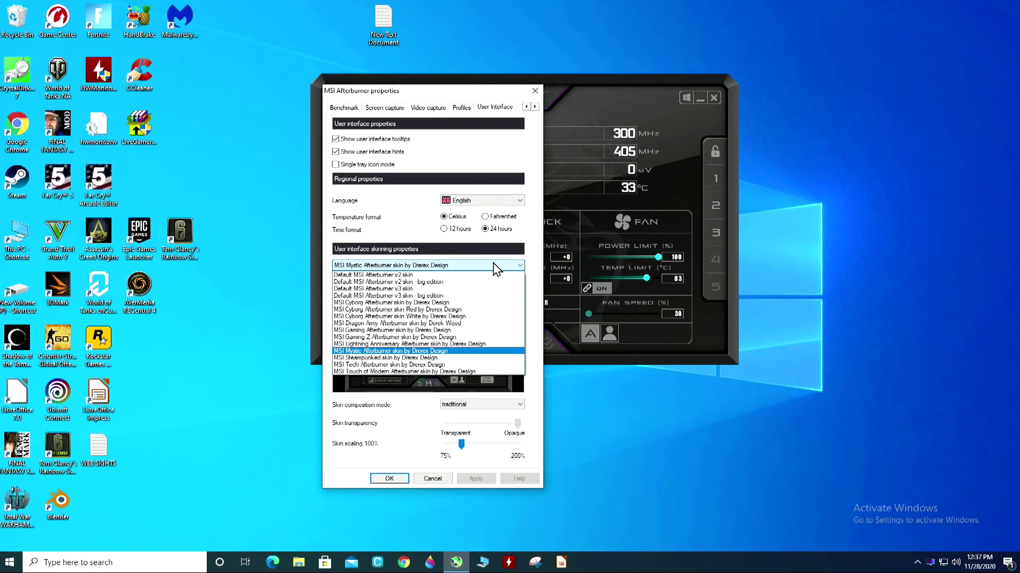
pyautogui.click(451, 275)
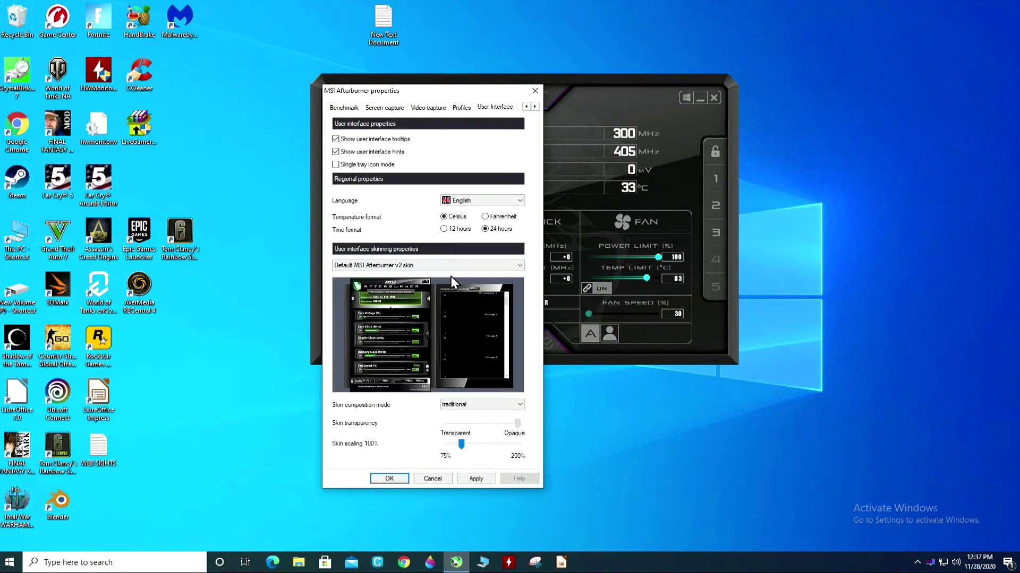
pyautogui.press('Down')
pyautogui.press('Down')
pyautogui.press('Down')
pyautogui.press('Down')
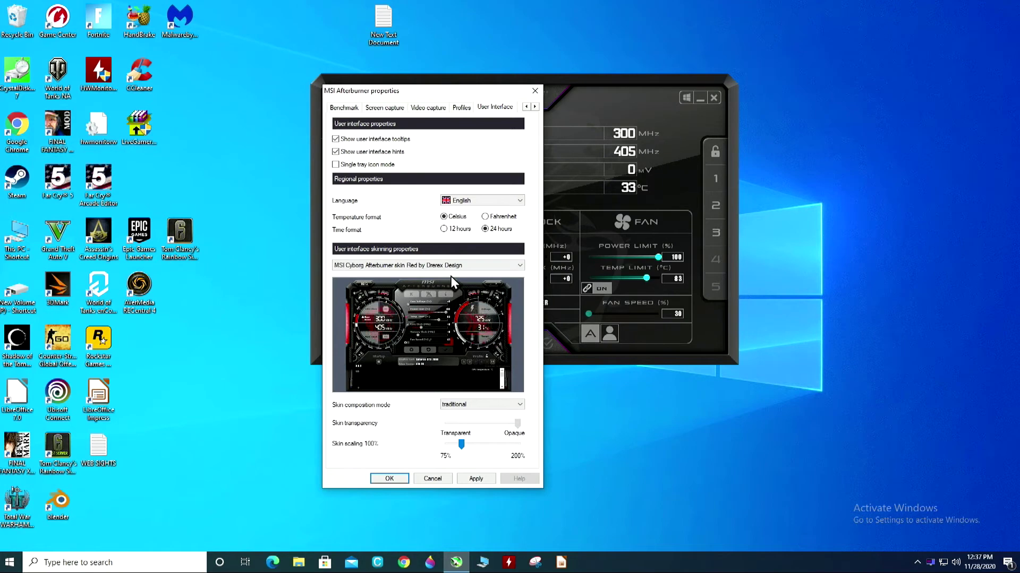
pyautogui.press('Down')
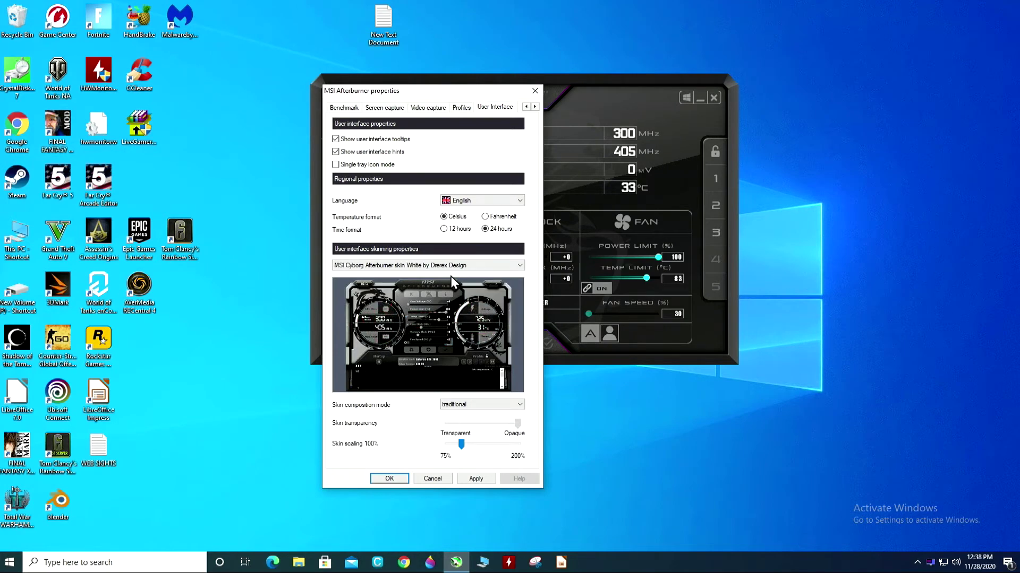
pyautogui.press('Down')
pyautogui.press('Down')
pyautogui.press('Down')
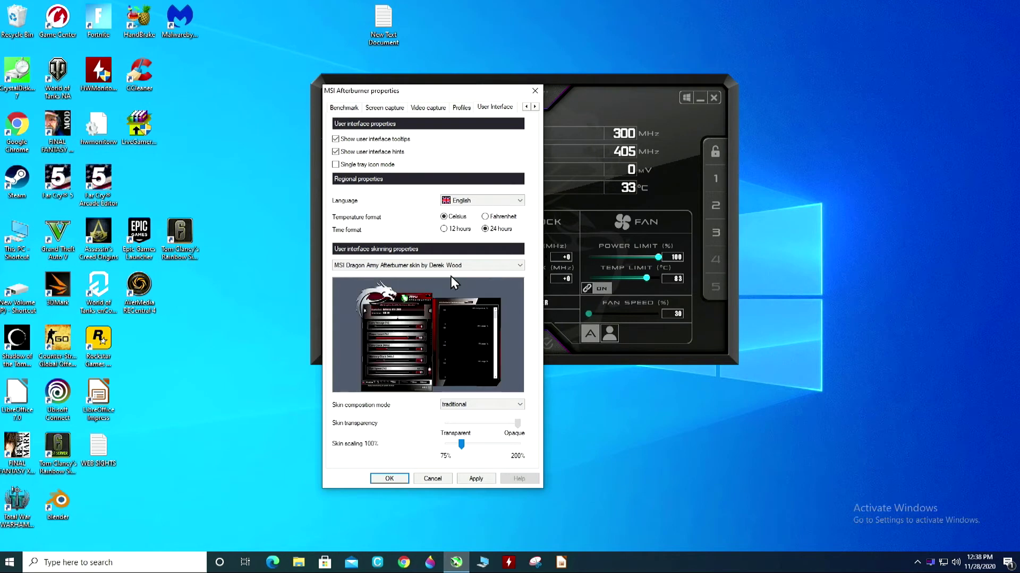
pyautogui.press('Down')
pyautogui.press('Down')
pyautogui.press('Down')
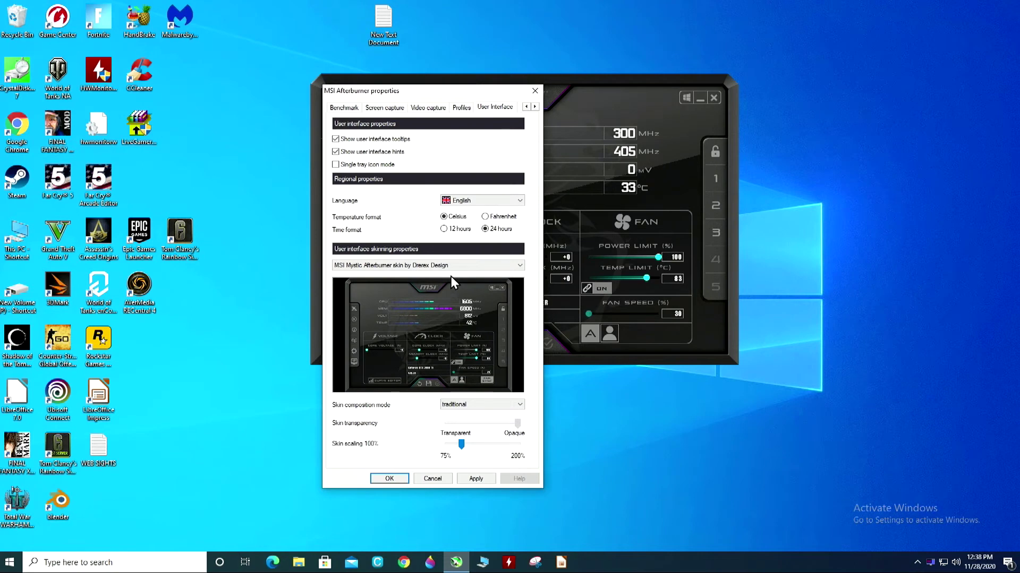
pyautogui.press('Down')
pyautogui.press('Down')
pyautogui.press('Down')
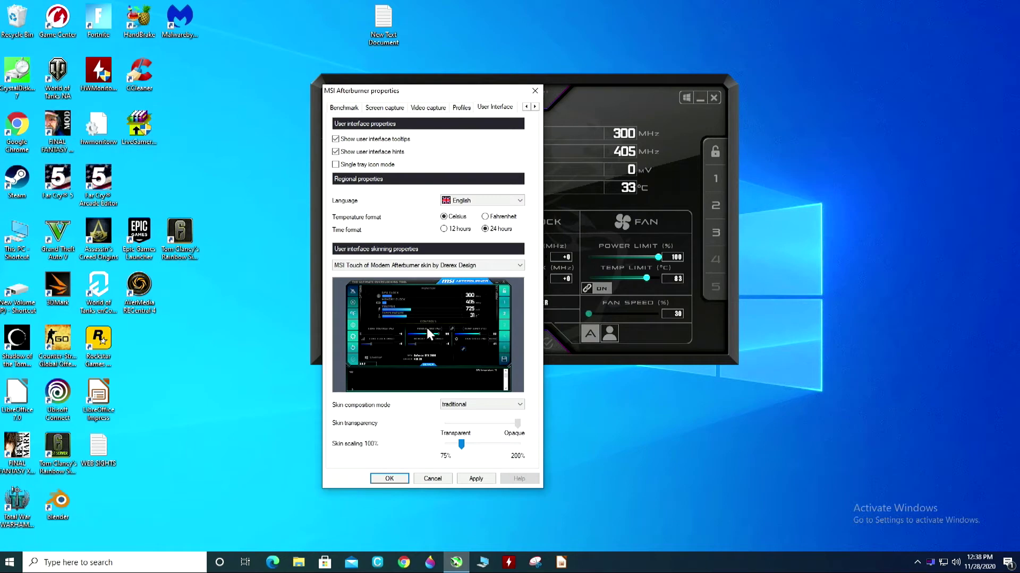
pyautogui.click(389, 479)
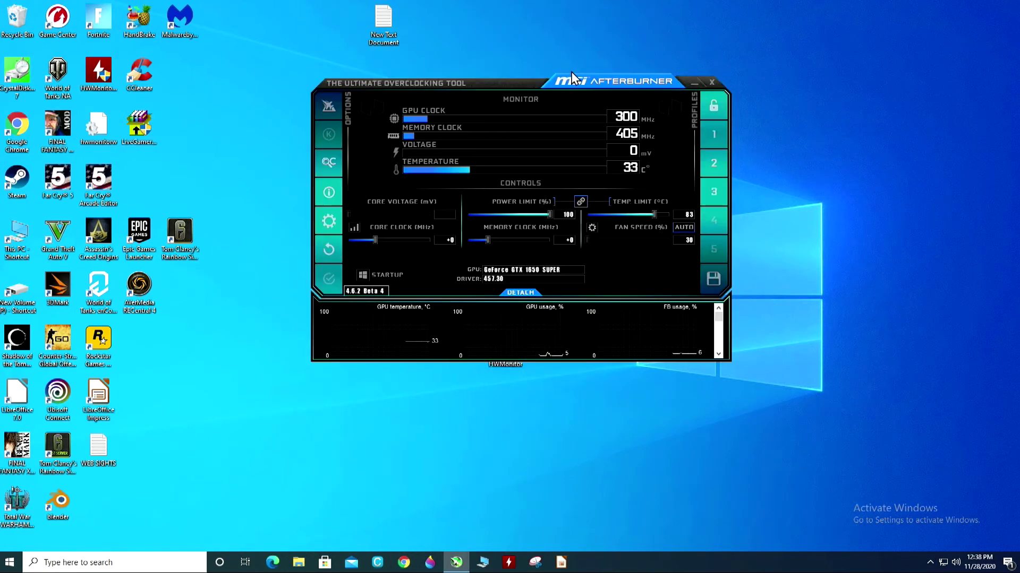
pyautogui.moveTo(584, 82); pyautogui.dragTo(601, 85)
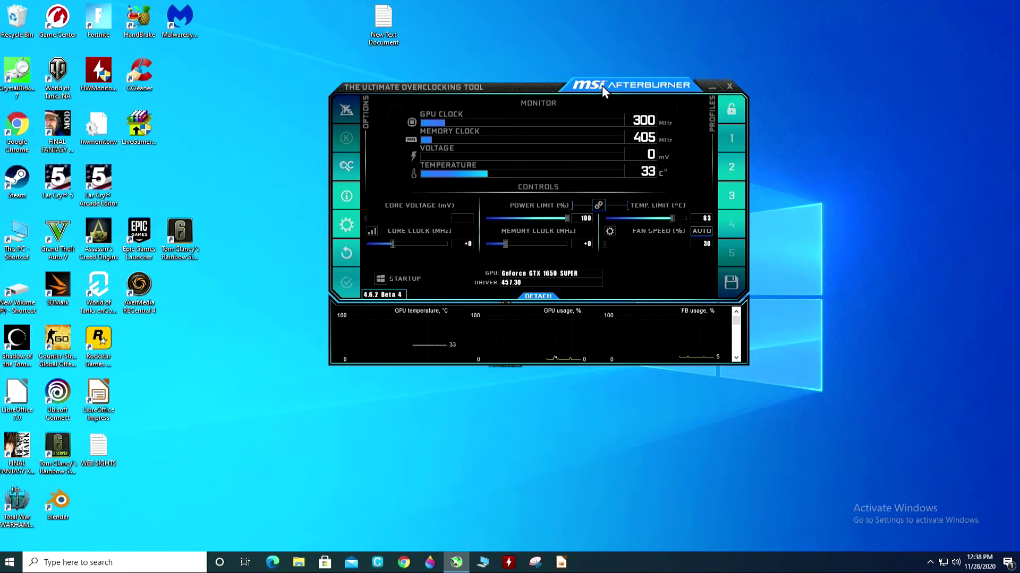
# Enable Show in On-Screen Display for the GPU temperature graph in the monitoring properties.
pyautogui.click(346, 226)
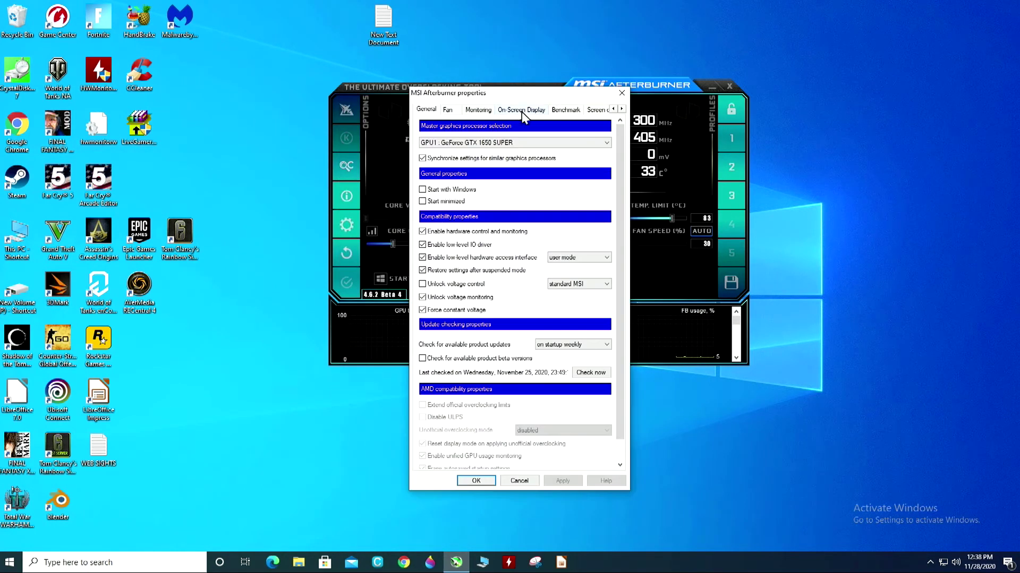
pyautogui.click(515, 110)
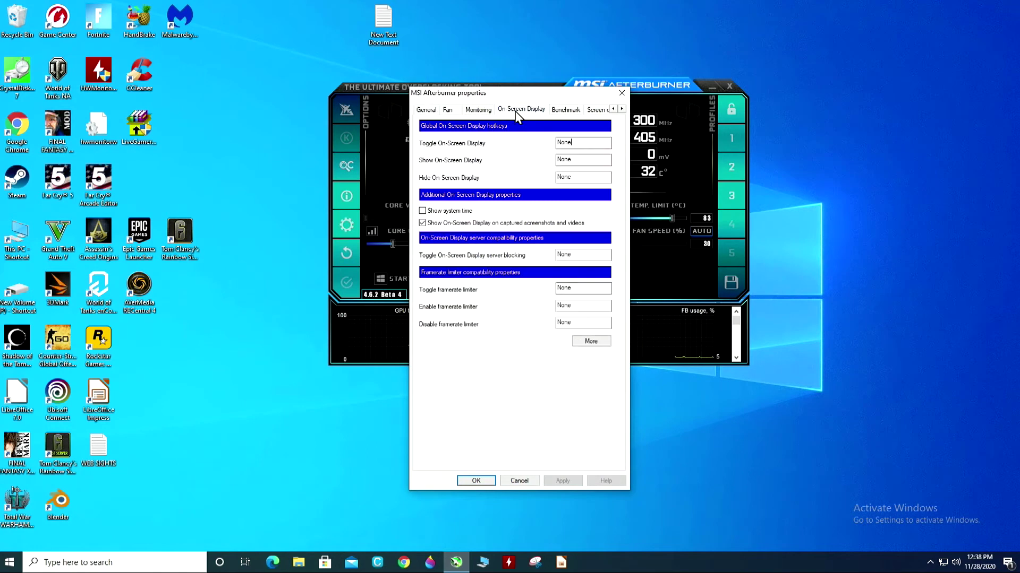
pyautogui.click(487, 113)
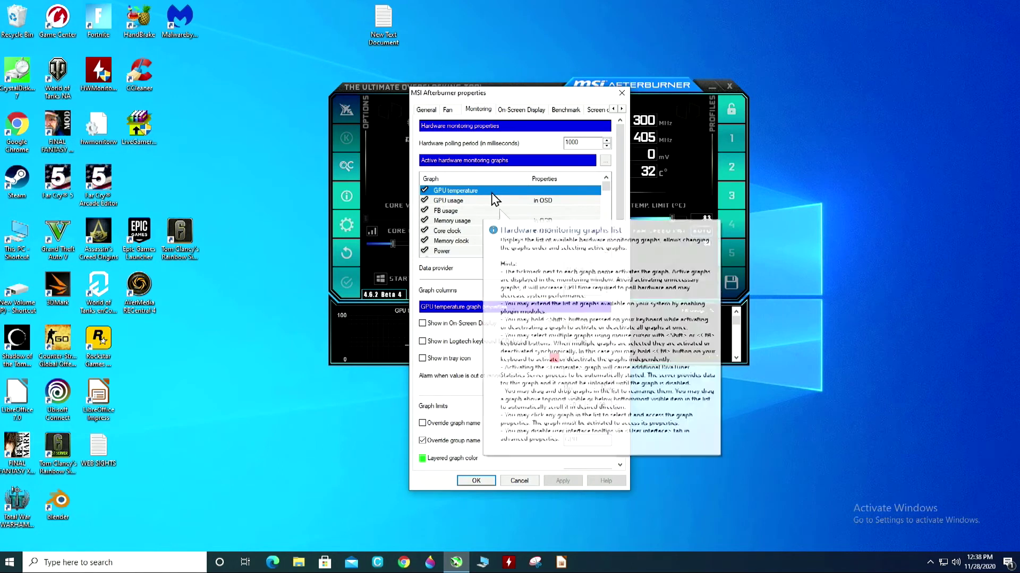
pyautogui.click(510, 201)
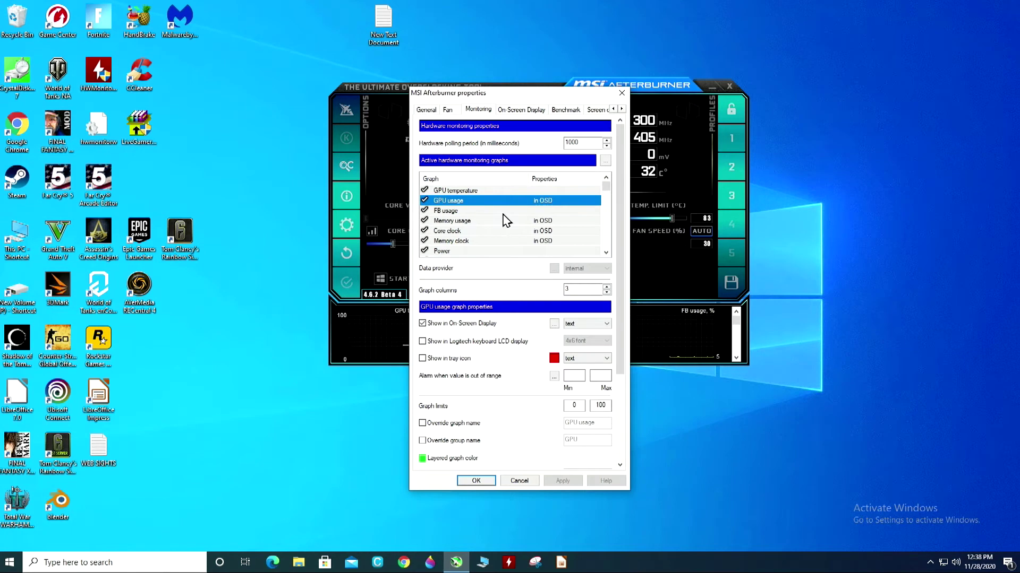
pyautogui.click(502, 214)
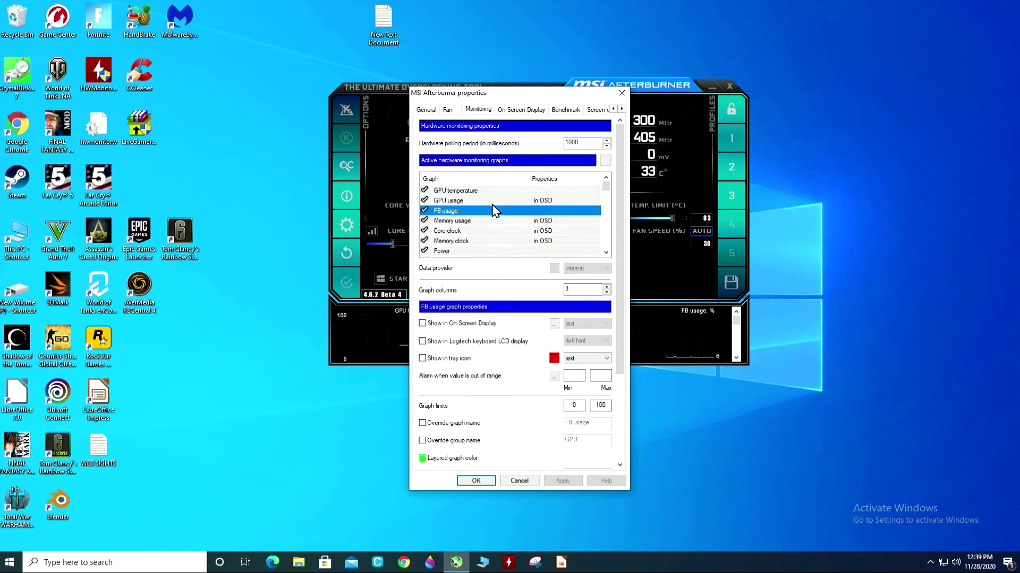
pyautogui.click(505, 191)
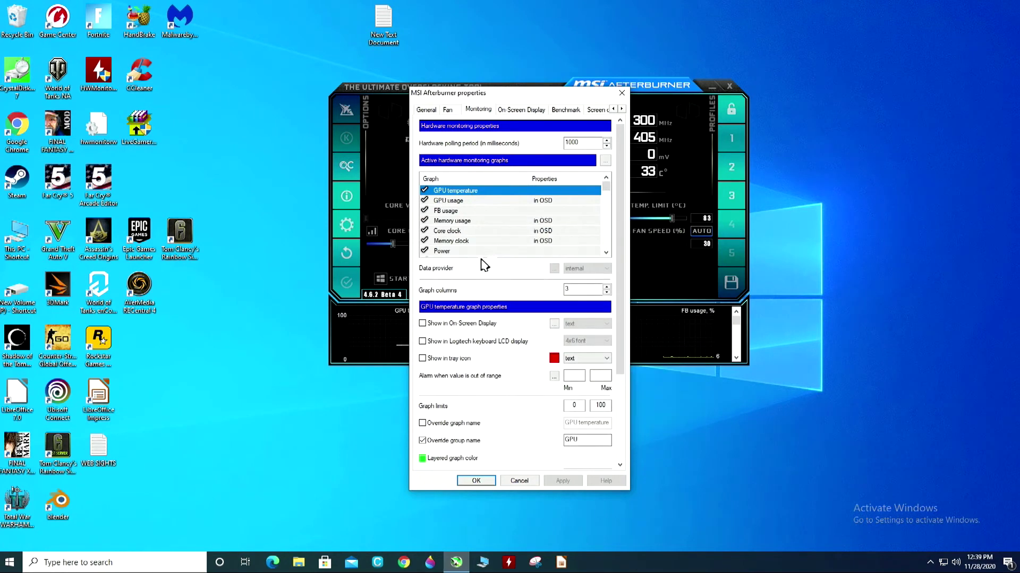
pyautogui.click(423, 324)
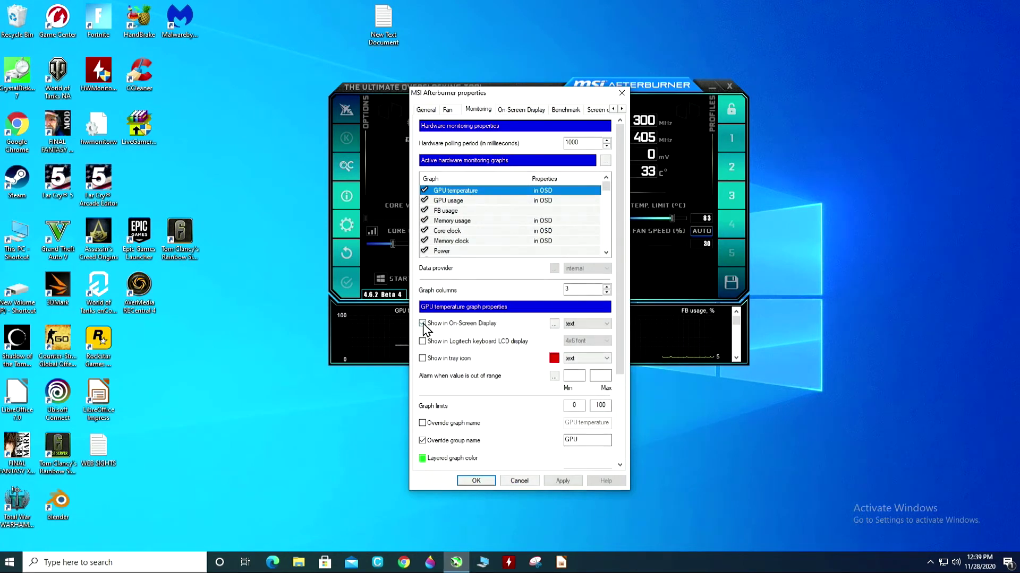
# Review the on-screen display settings of the GPU usage, memory usage, core clock and memory clock graphs.
pyautogui.click(516, 200)
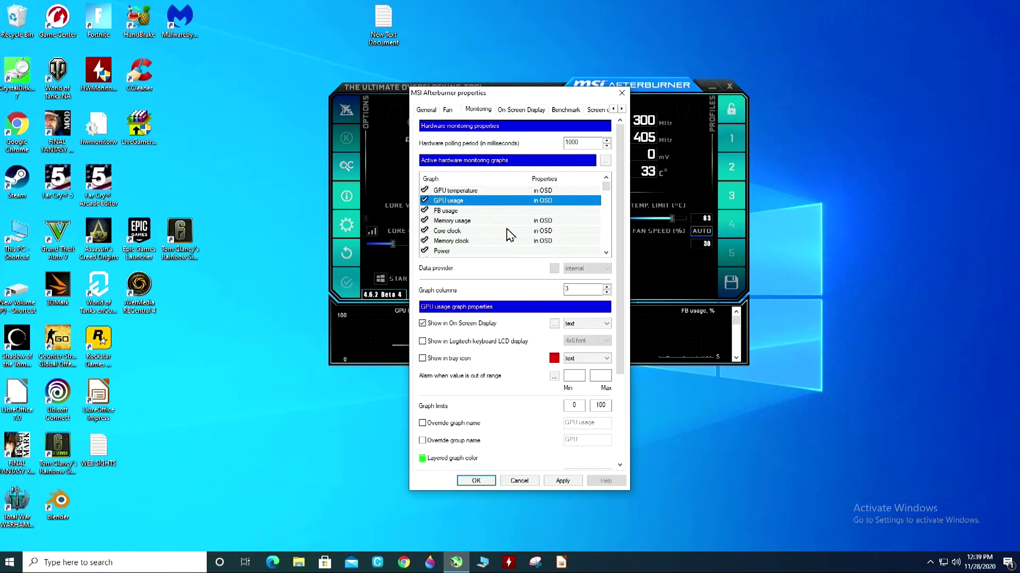
pyautogui.click(507, 221)
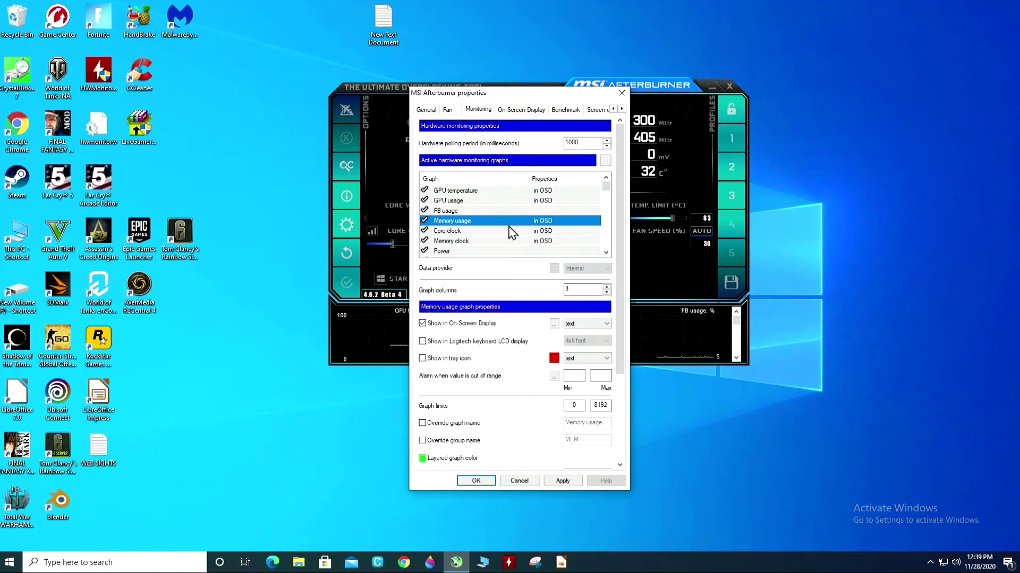
pyautogui.click(511, 234)
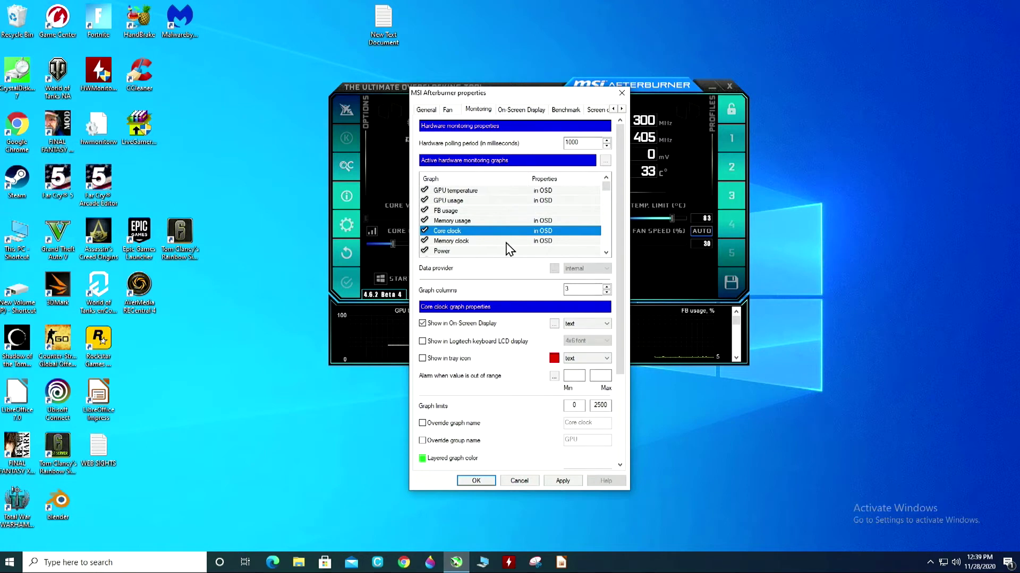
pyautogui.click(506, 241)
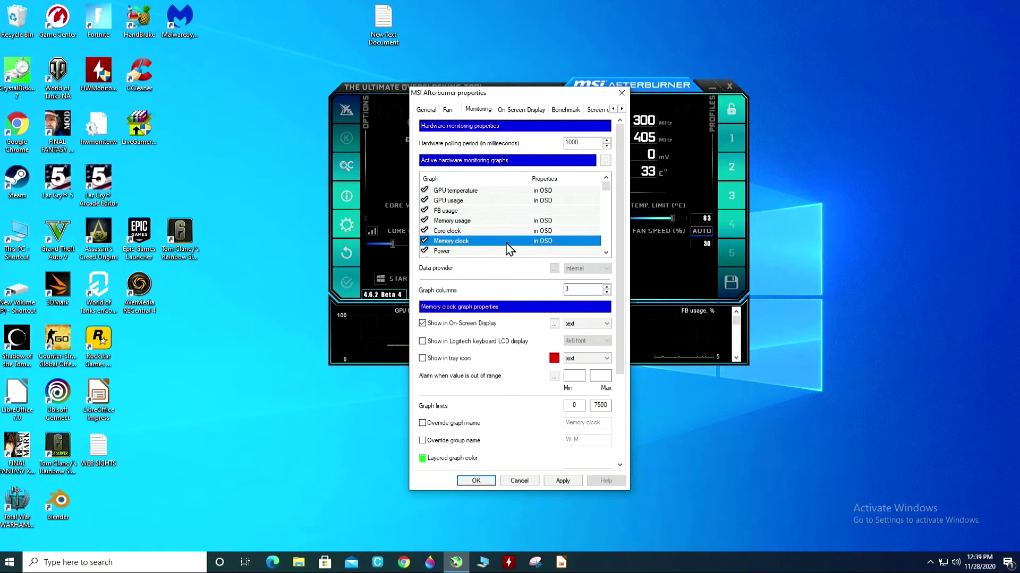
pyautogui.click(606, 254)
pyautogui.click(607, 254)
pyautogui.click(606, 254)
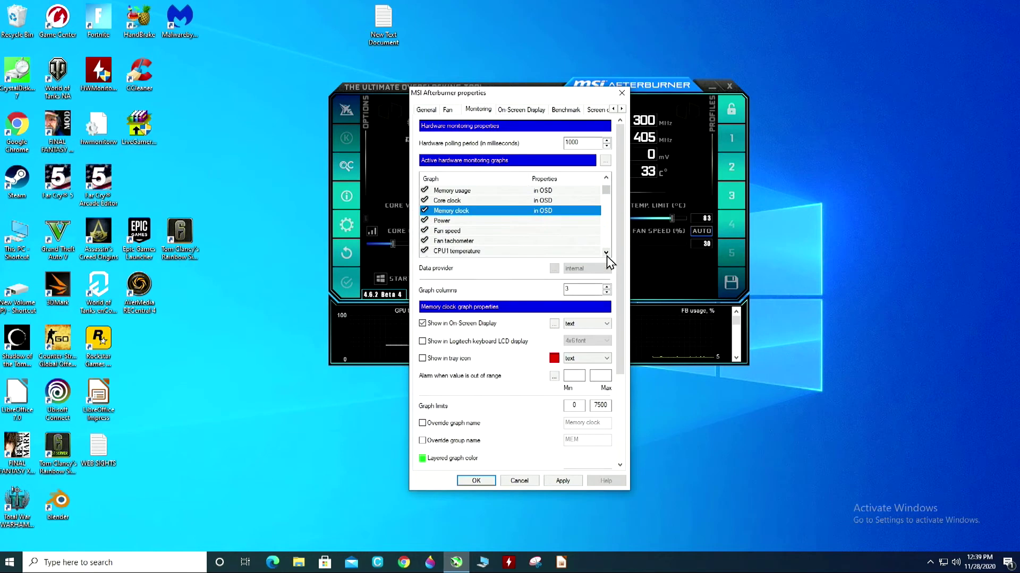
pyautogui.click(607, 254)
pyautogui.click(607, 254)
pyautogui.click(606, 254)
pyautogui.click(606, 254)
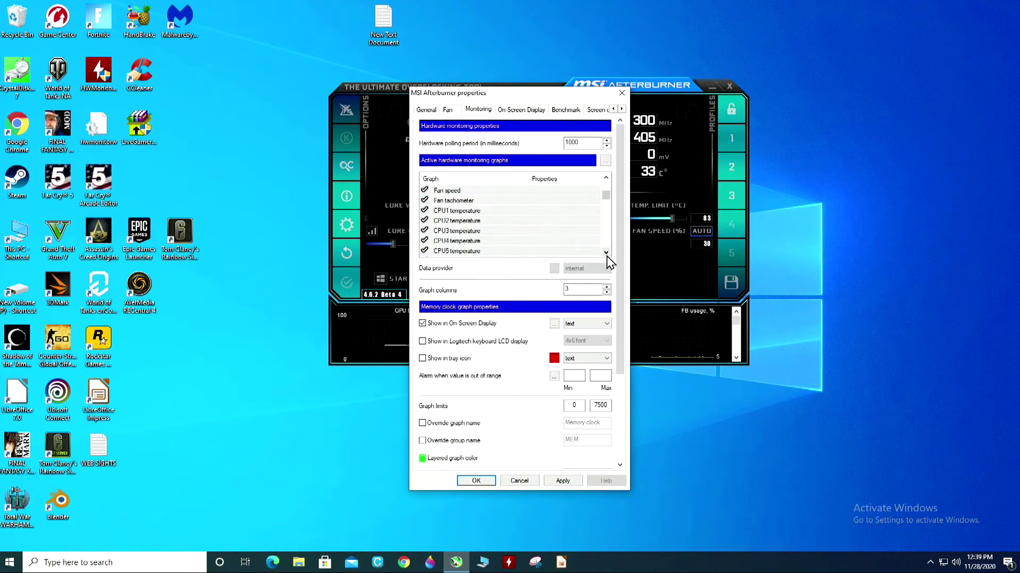
pyautogui.click(606, 179)
pyautogui.click(607, 179)
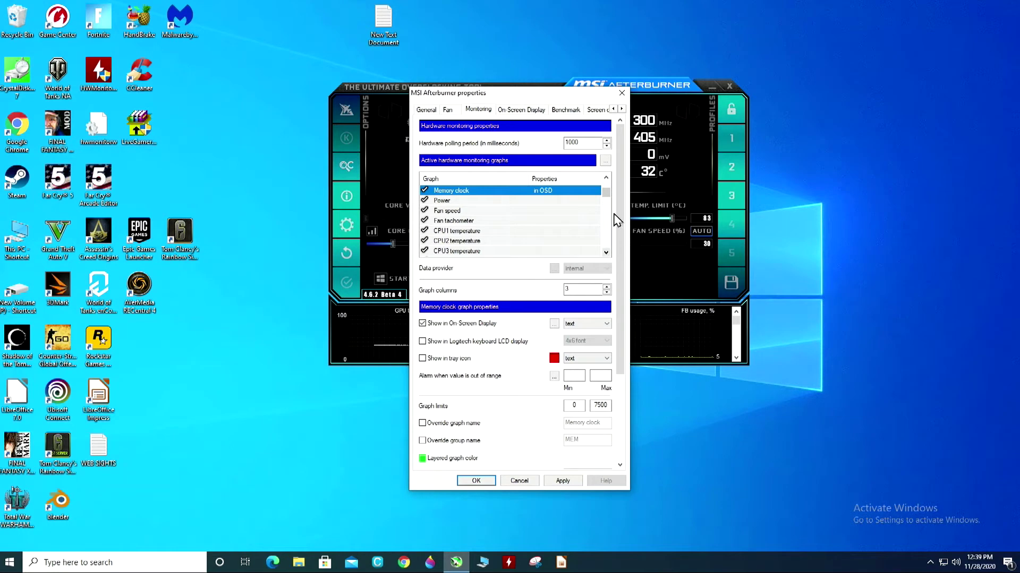
pyautogui.click(606, 178)
pyautogui.click(605, 178)
pyautogui.click(606, 178)
pyautogui.click(605, 178)
pyautogui.click(605, 178)
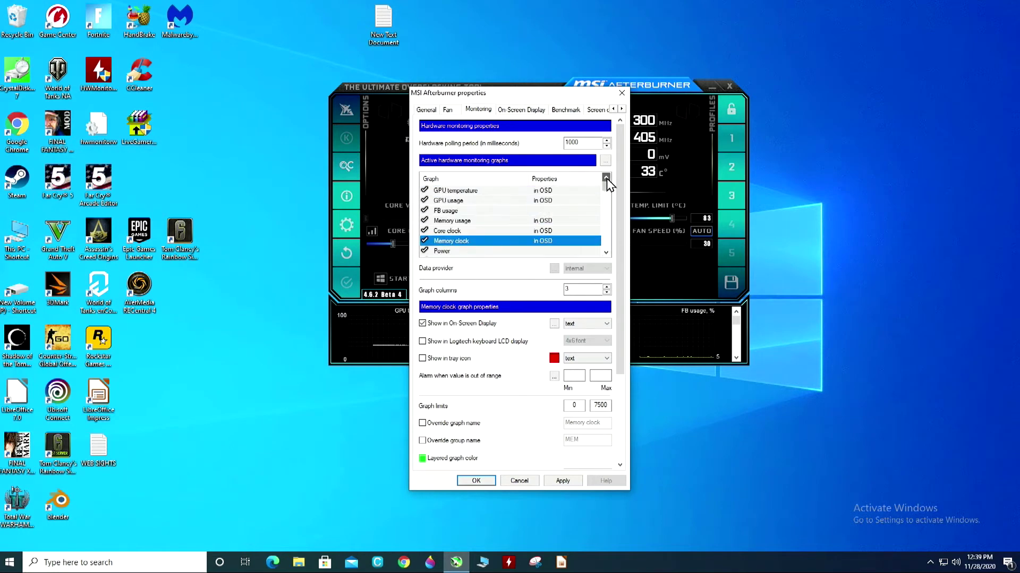
# Check the on-screen display settings of the overall CPU temperature graph, below the individual core temperatures.
pyautogui.click(605, 254)
pyautogui.click(605, 254)
pyautogui.click(605, 254)
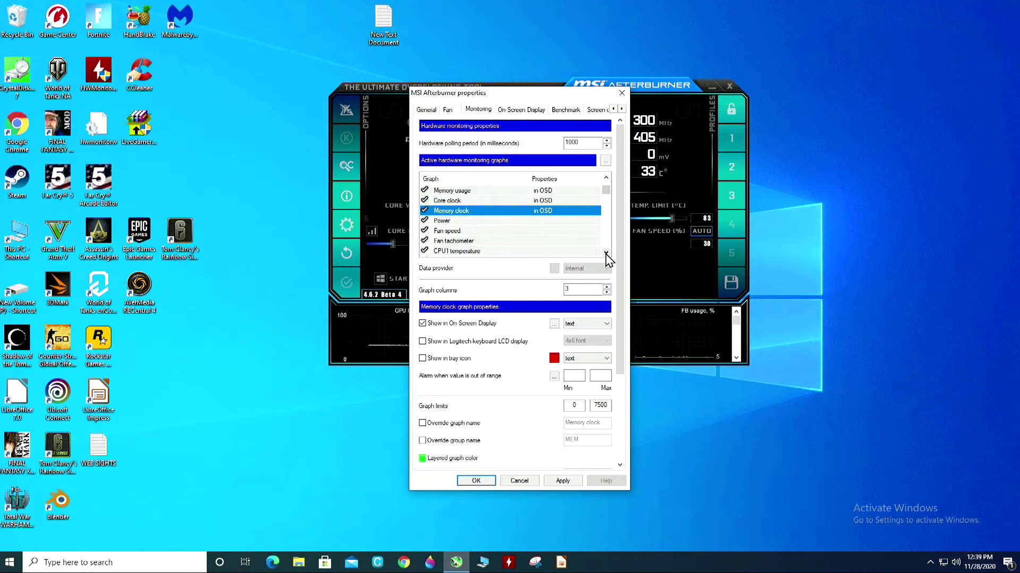
pyautogui.click(606, 253)
pyautogui.click(606, 254)
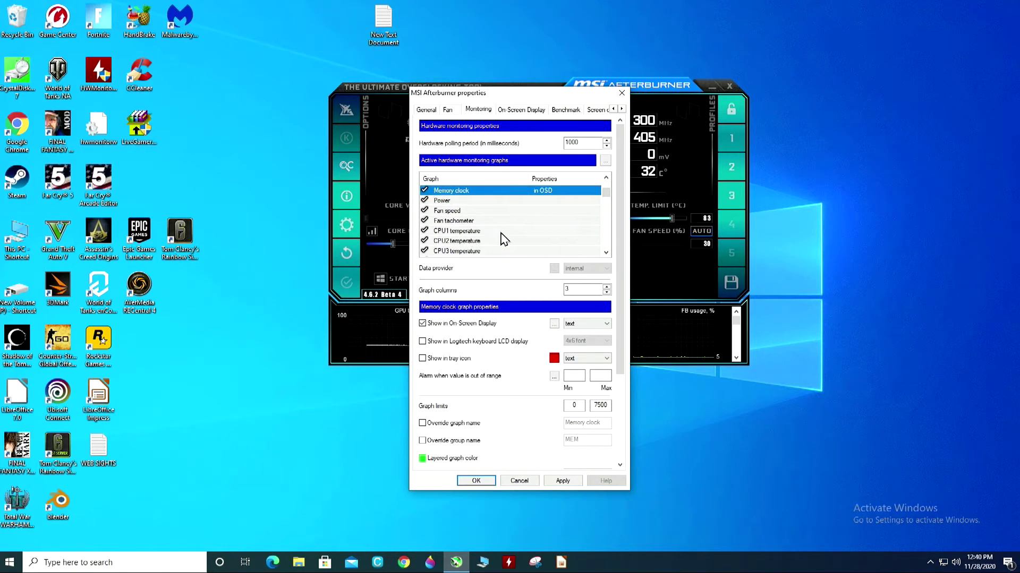
pyautogui.click(606, 254)
pyautogui.click(605, 254)
pyautogui.click(605, 254)
pyautogui.click(605, 254)
pyautogui.click(606, 254)
pyautogui.click(606, 254)
pyautogui.click(605, 254)
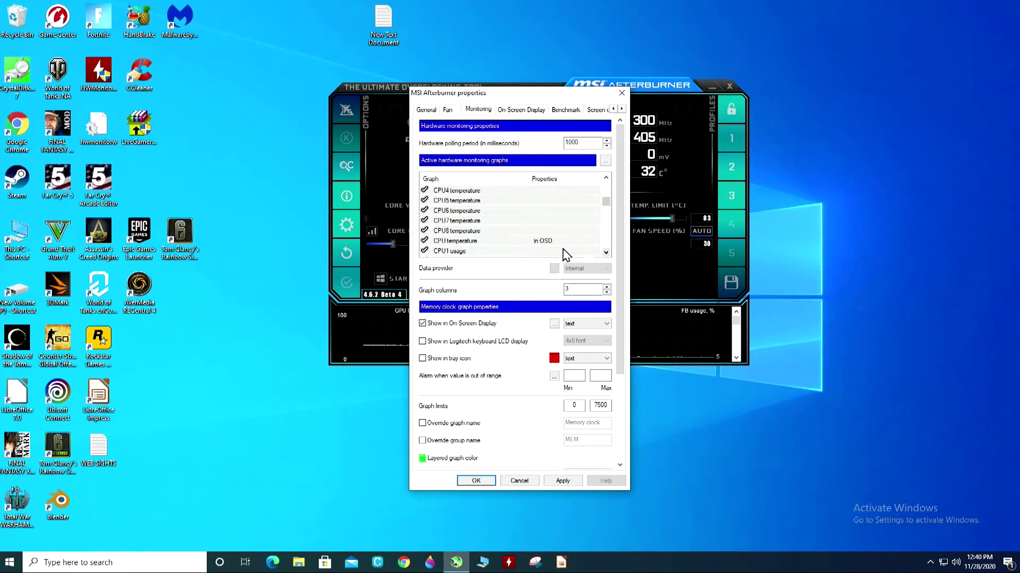
pyautogui.click(499, 244)
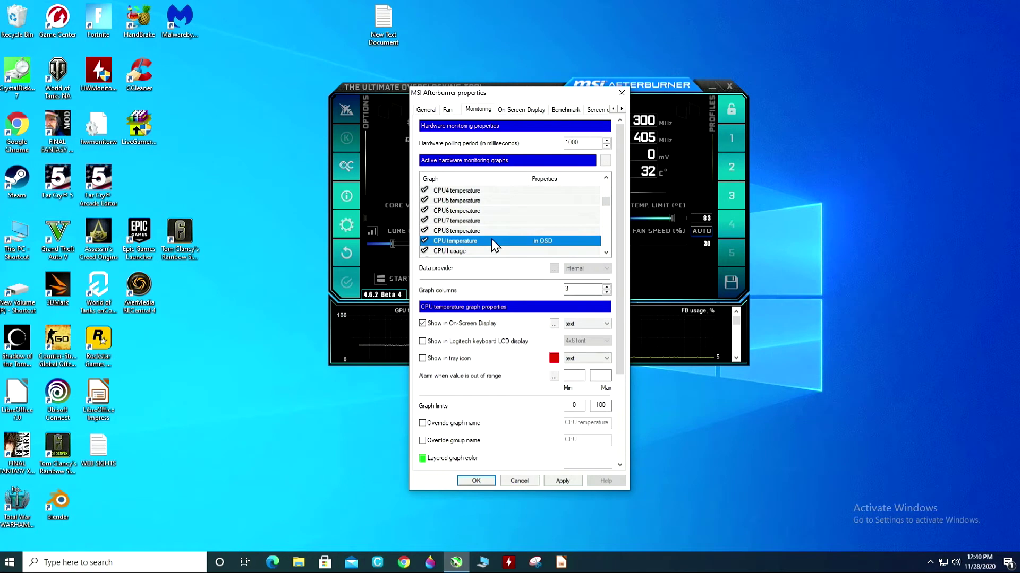
# Check the on-screen display settings of the overall CPU usage graph, below the individual core usages.
pyautogui.click(607, 253)
pyautogui.click(606, 253)
pyautogui.click(607, 253)
pyautogui.click(607, 253)
pyautogui.click(606, 253)
pyautogui.click(606, 252)
pyautogui.click(606, 253)
pyautogui.click(607, 253)
pyautogui.click(606, 253)
pyautogui.click(606, 253)
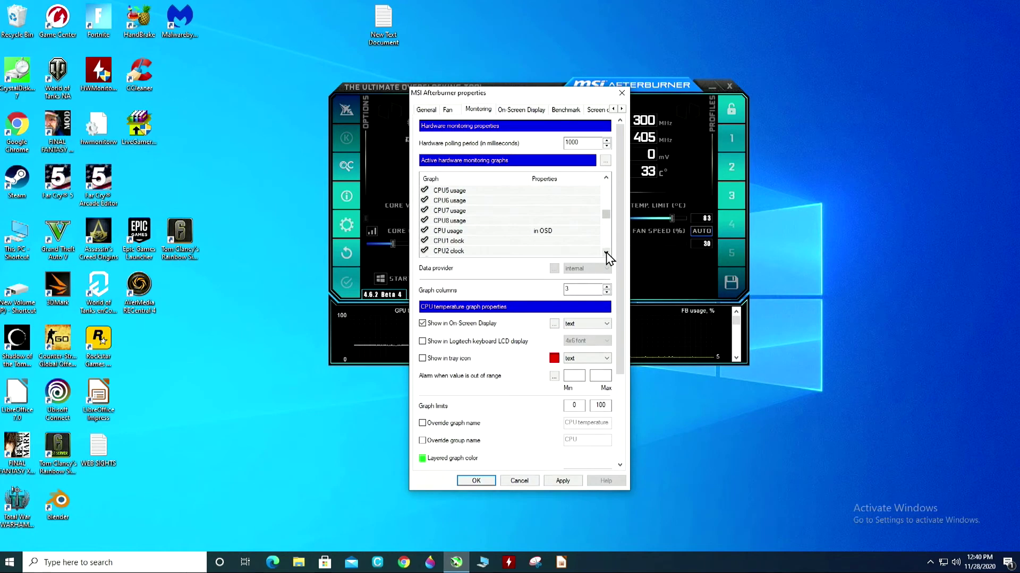
pyautogui.click(478, 232)
pyautogui.scroll(2, 487, 209)
pyautogui.scroll(-2, 489, 216)
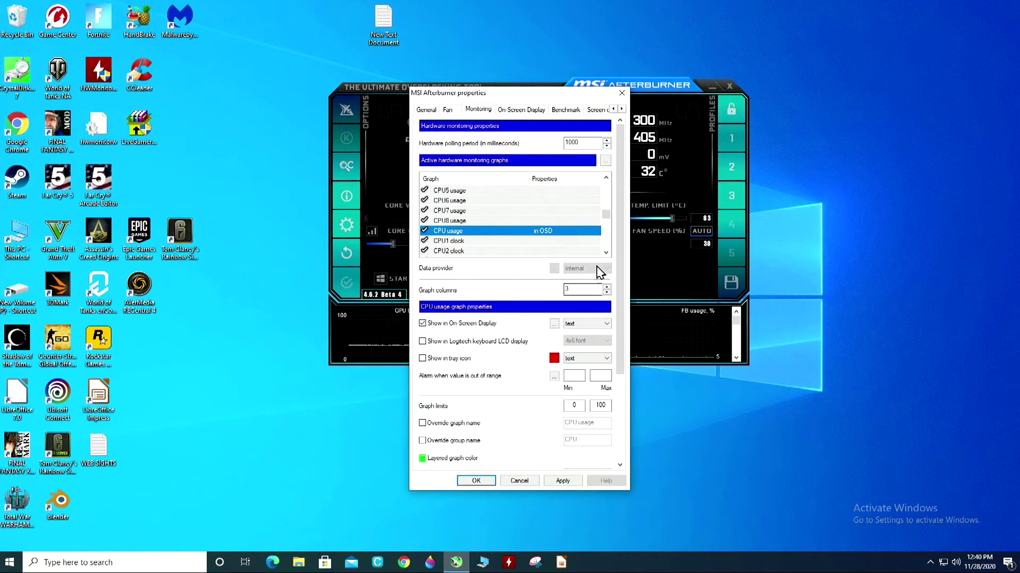
# Examine the CPU clock and RAM usage entries, and check the Framerate graph's on-screen display settings.
pyautogui.click(606, 253)
pyautogui.click(605, 252)
pyautogui.click(606, 253)
pyautogui.click(605, 253)
pyautogui.click(606, 253)
pyautogui.click(606, 252)
pyautogui.click(606, 253)
pyautogui.click(606, 253)
pyautogui.click(606, 253)
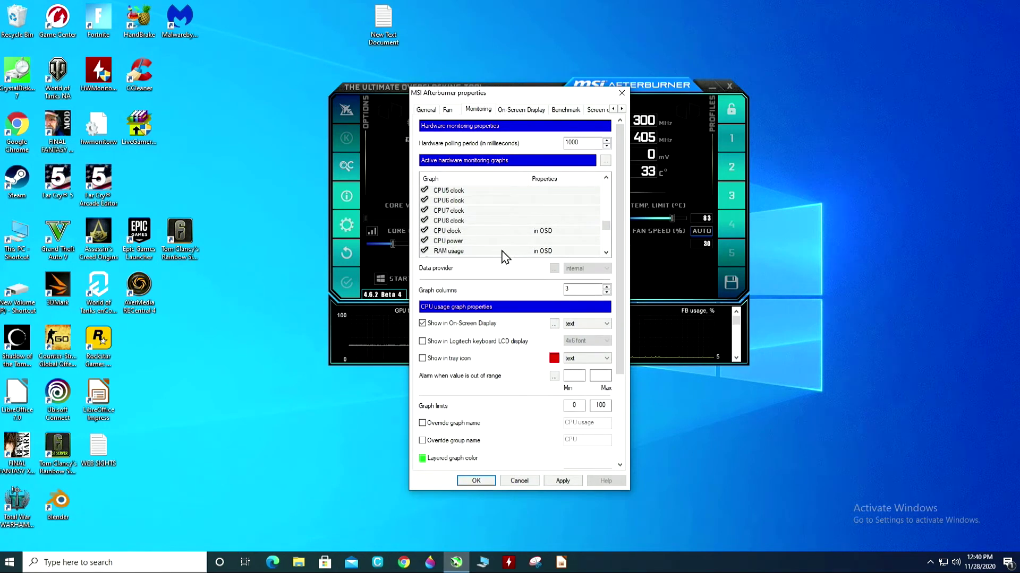
pyautogui.click(606, 254)
pyautogui.click(606, 253)
pyautogui.click(606, 254)
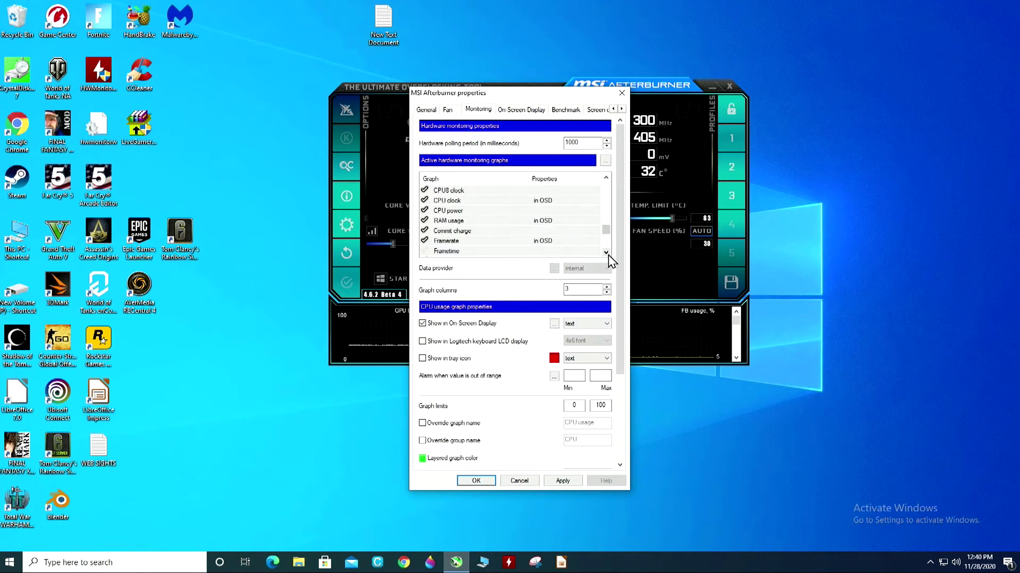
pyautogui.click(486, 242)
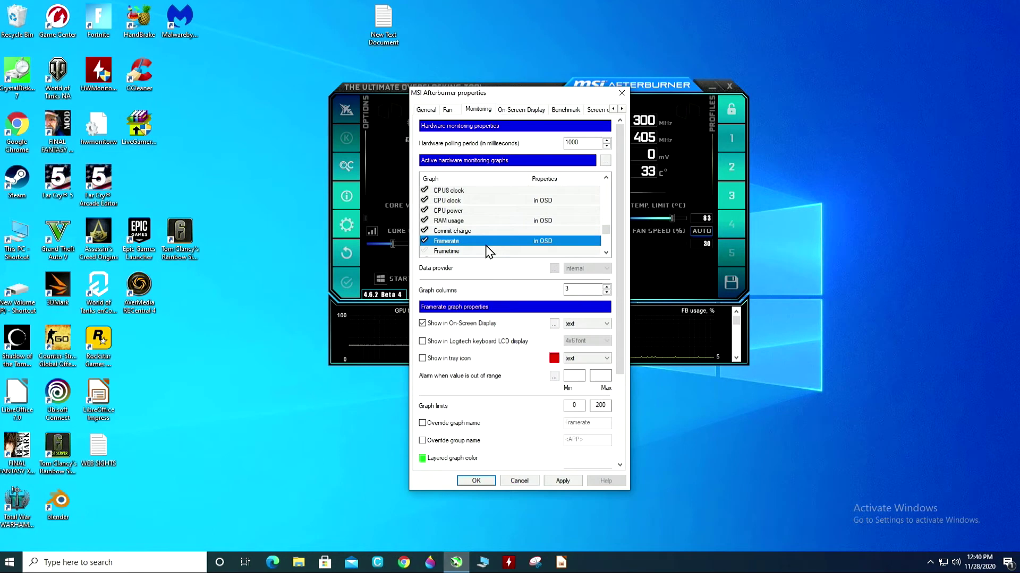
# Examine the remaining monitoring graphs from Framerate Avg down to the power, voltage and no load limits.
pyautogui.click(606, 253)
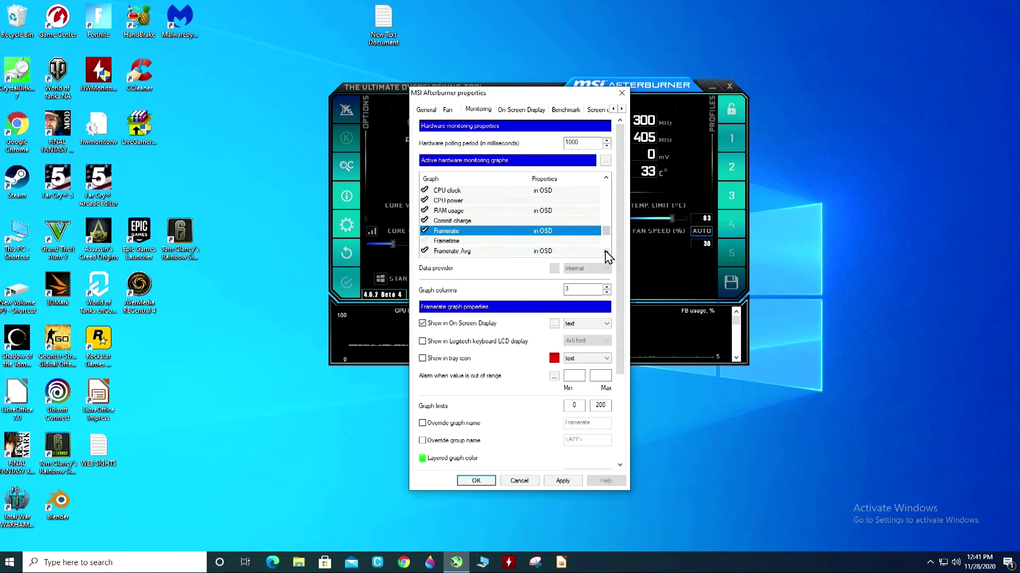
pyautogui.click(606, 252)
pyautogui.click(606, 252)
pyautogui.click(606, 252)
pyautogui.click(606, 253)
pyautogui.click(606, 253)
pyautogui.click(606, 253)
pyautogui.click(606, 254)
pyautogui.click(606, 254)
pyautogui.click(606, 253)
pyautogui.click(606, 253)
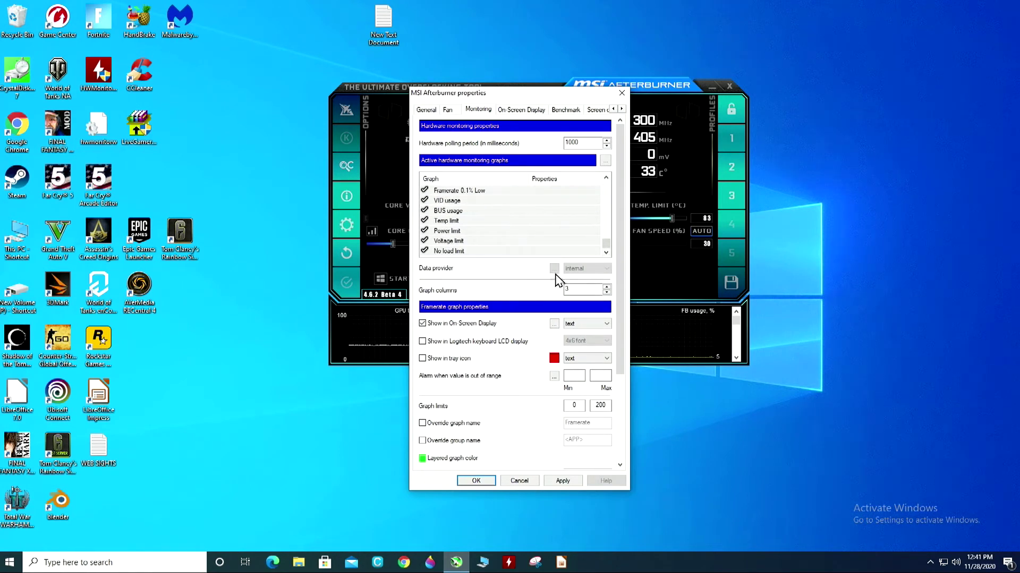
# Apply the monitoring changes, and set the Toggle On-Screen Display hotkey to F2, accepting the properties.
pyautogui.click(561, 481)
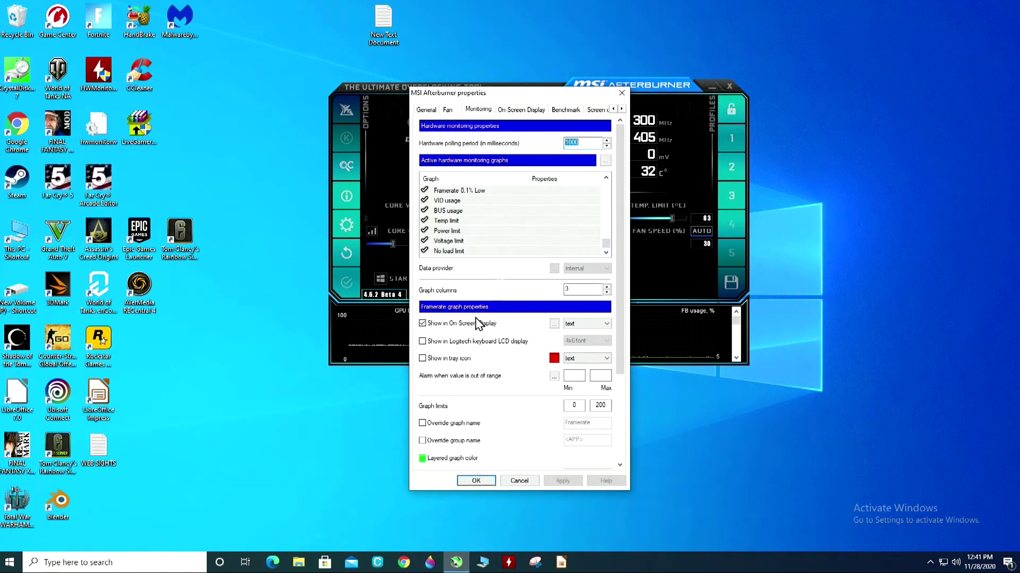
pyautogui.click(524, 110)
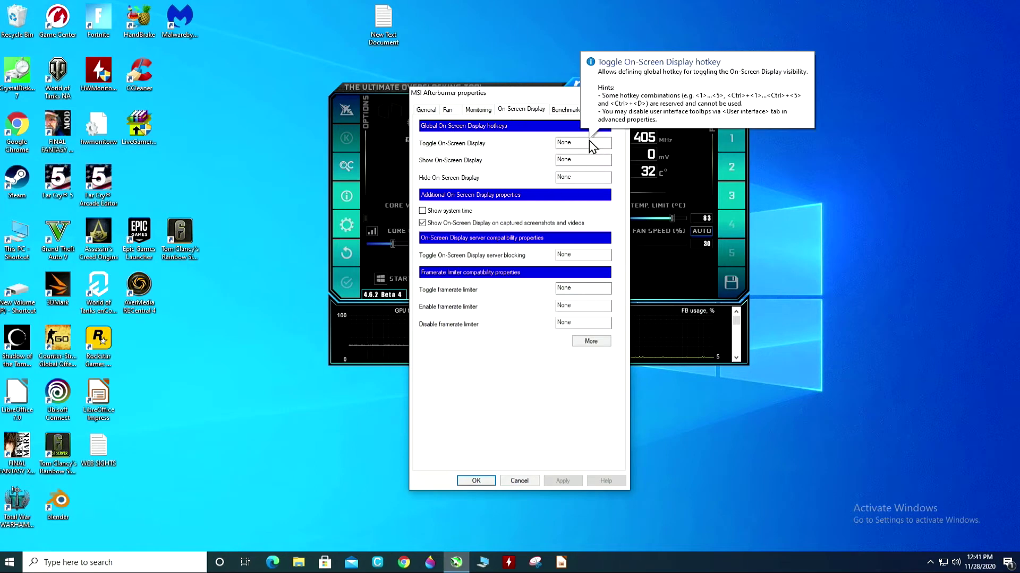
pyautogui.press('F2')
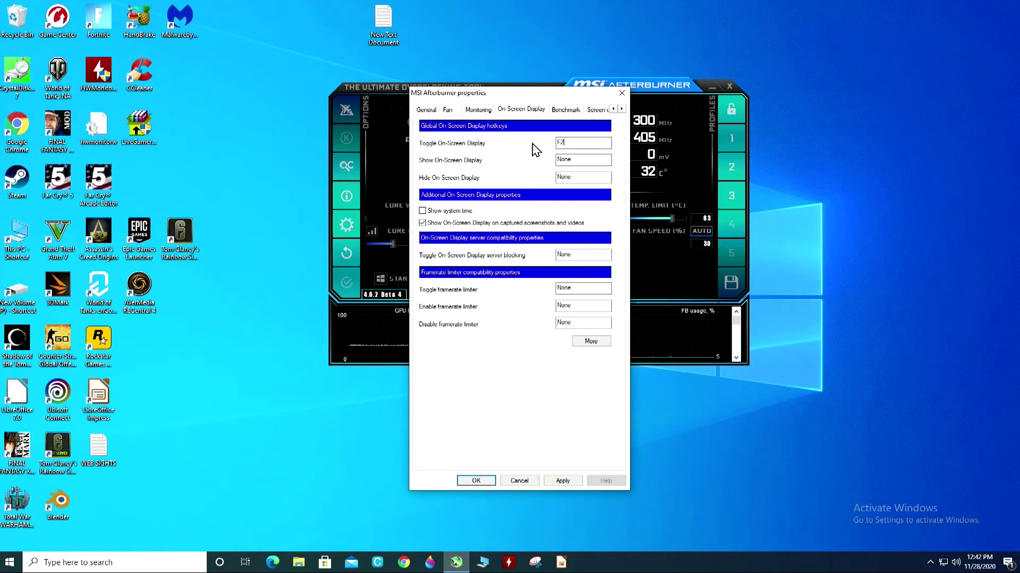
pyautogui.click(476, 480)
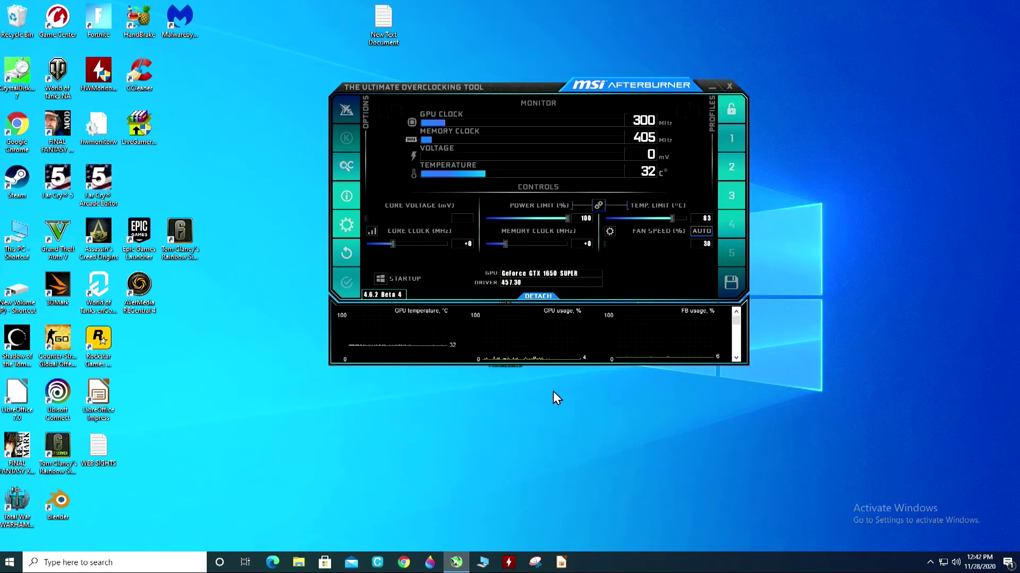
# Switch to Shadow of the Tomb Raider by starting the game from the desktop, and open its Display and Graphics options.
pyautogui.doubleClick(20, 340)
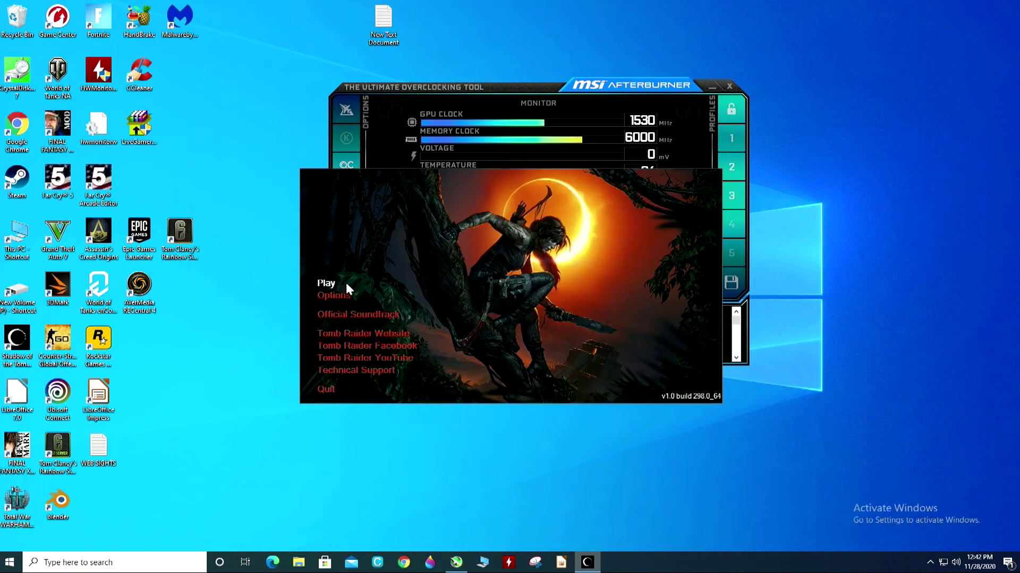
pyautogui.click(329, 281)
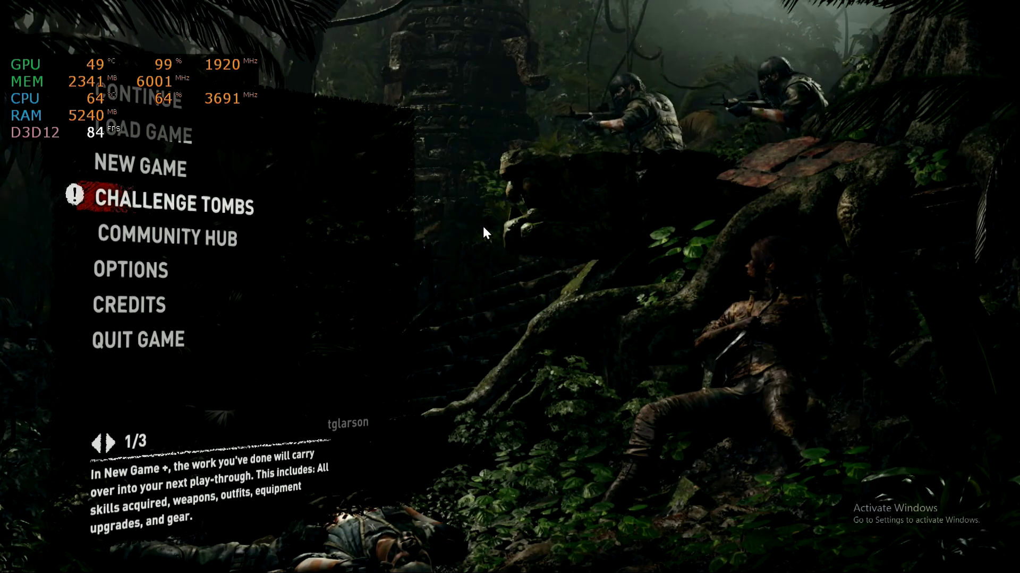
pyautogui.click(133, 273)
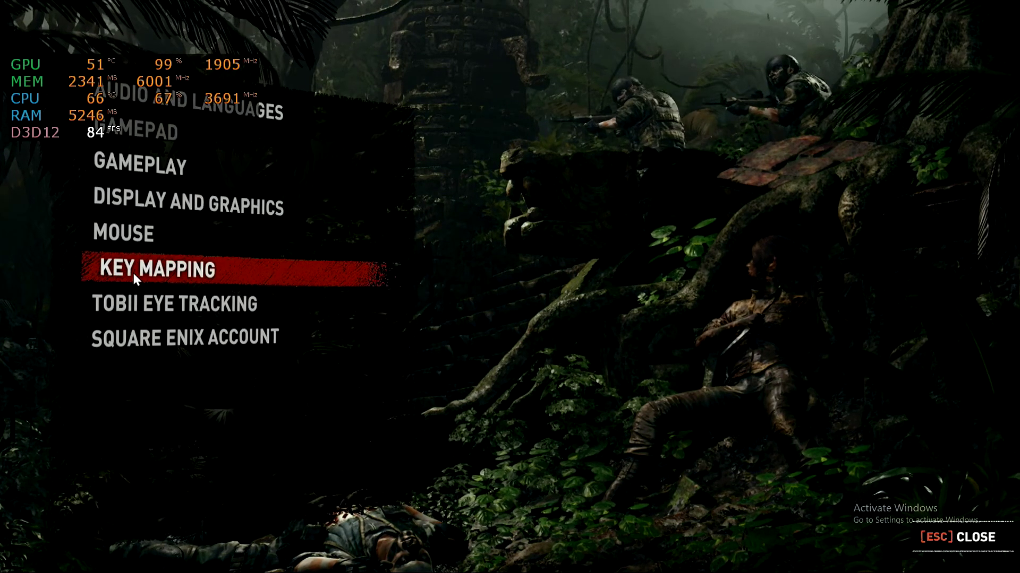
pyautogui.click(250, 208)
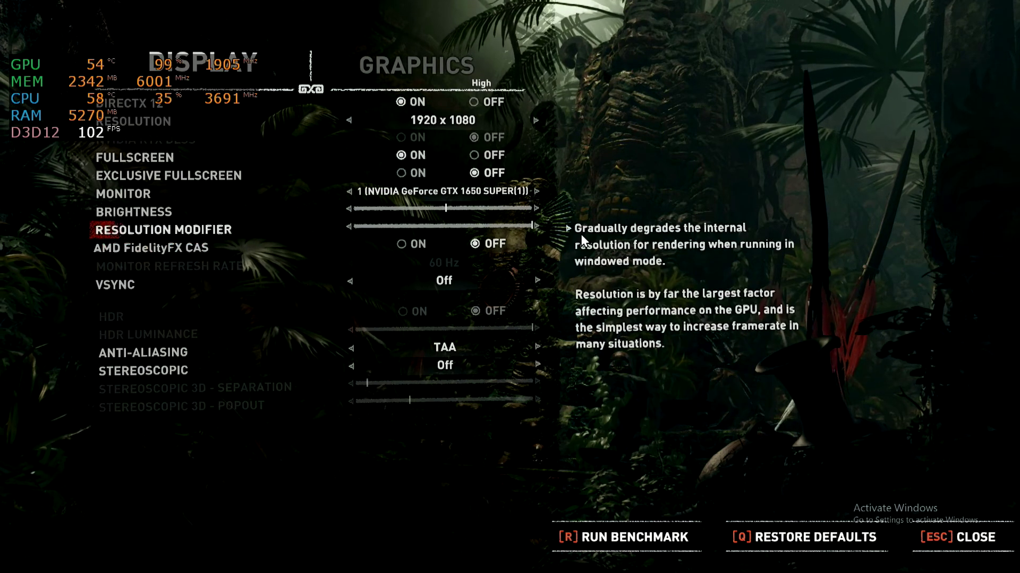
pyautogui.press('Up')
pyautogui.press('Up')
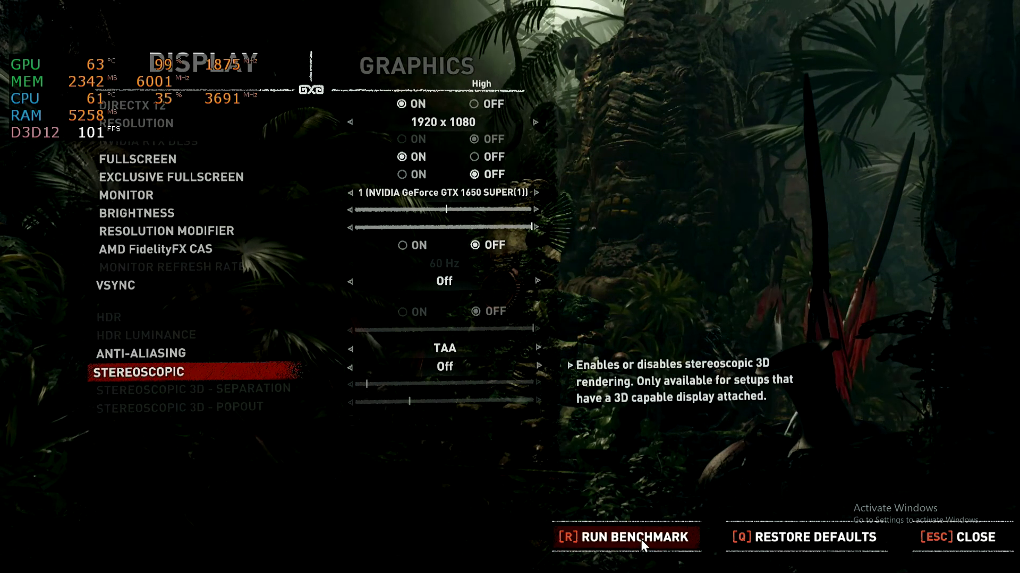
# Run the Shadow of the Tomb Raider benchmark from the graphics options with the overlay displayed.
pyautogui.press('r')
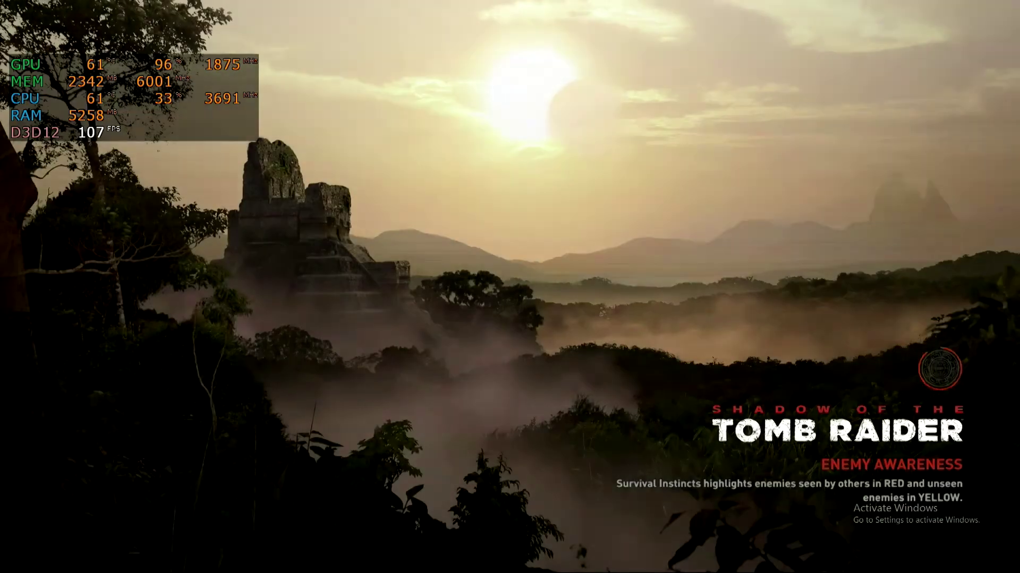
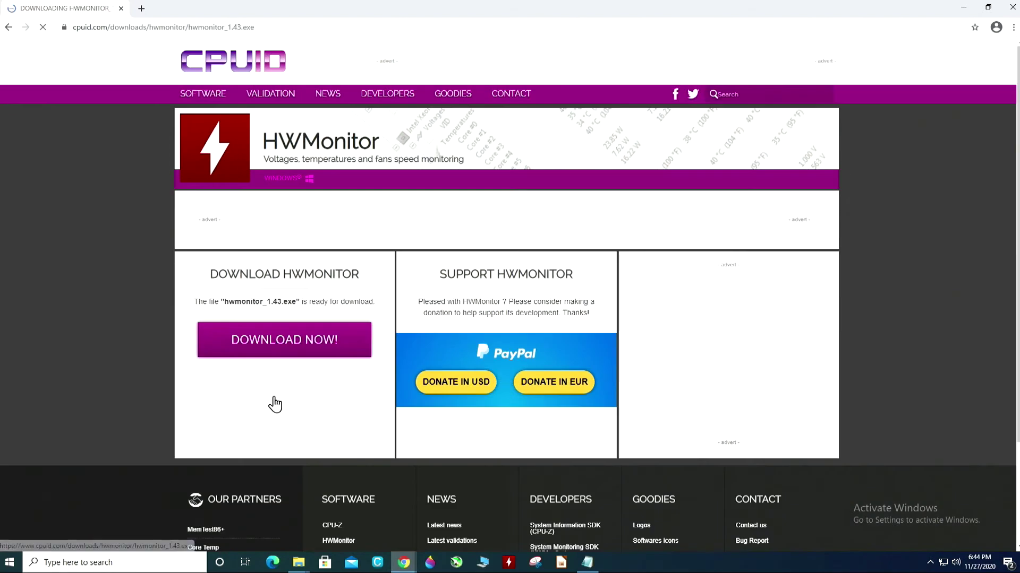
# Download hwmonitor_1.43.exe from the CPUID site, launch it from its download folder, and allow it to make changes to the device.
pyautogui.click(295, 345)
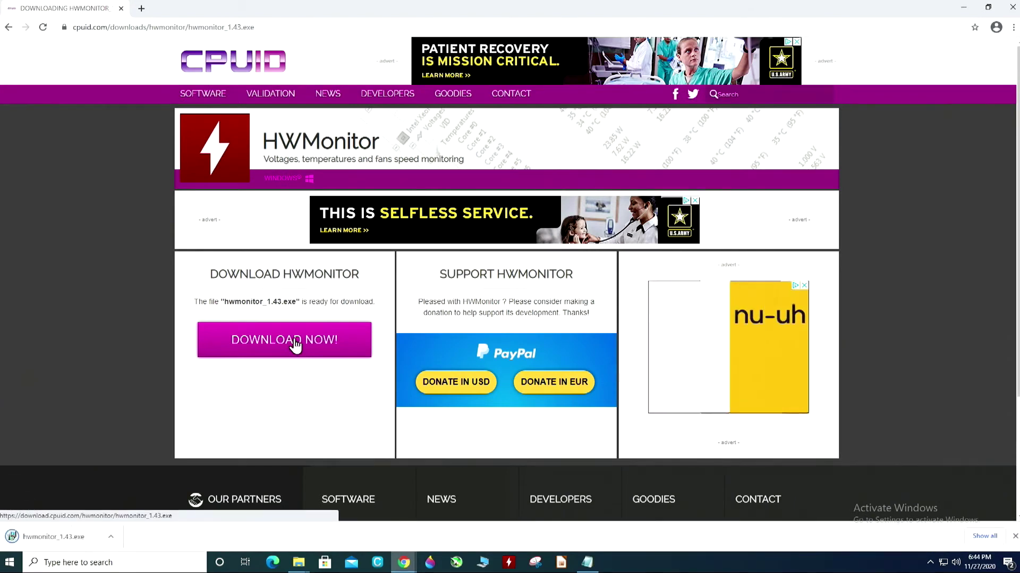
pyautogui.click(110, 537)
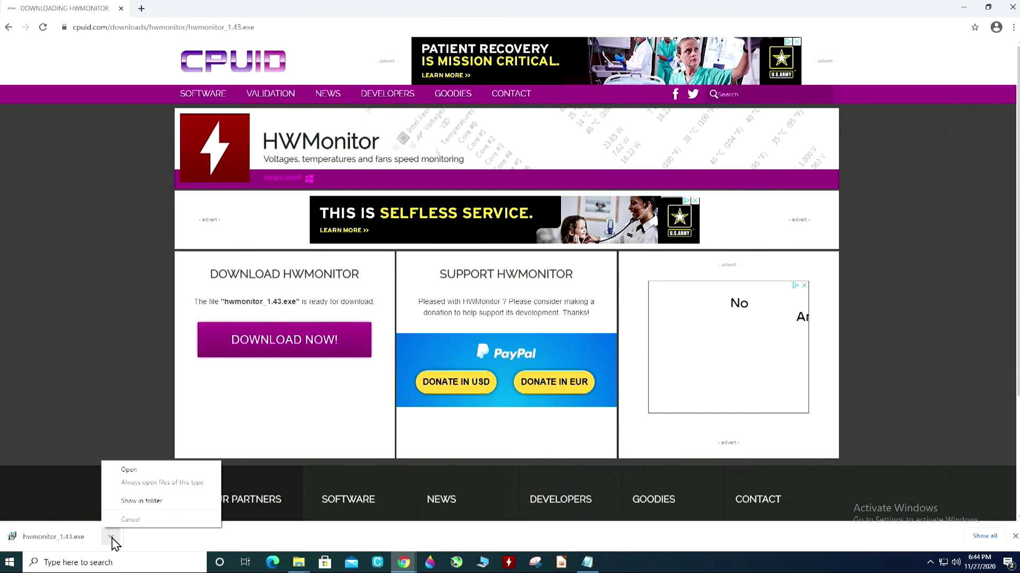
pyautogui.click(136, 501)
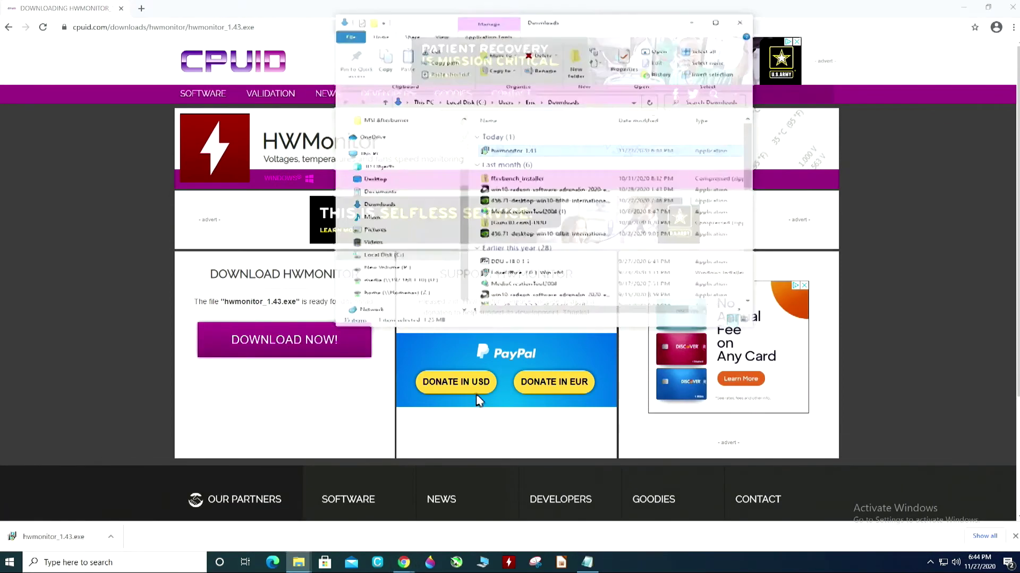
pyautogui.doubleClick(548, 153)
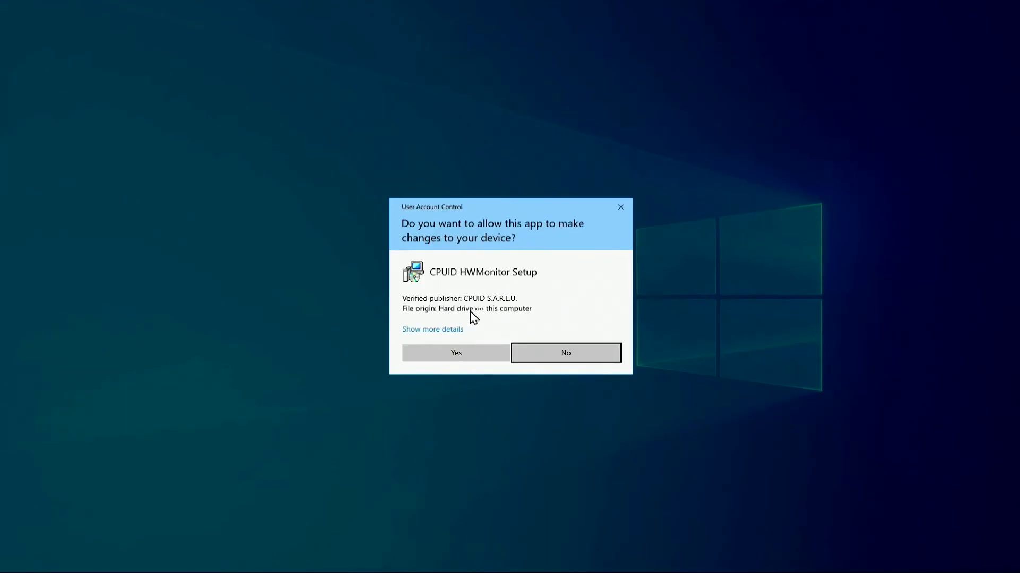
pyautogui.click(472, 353)
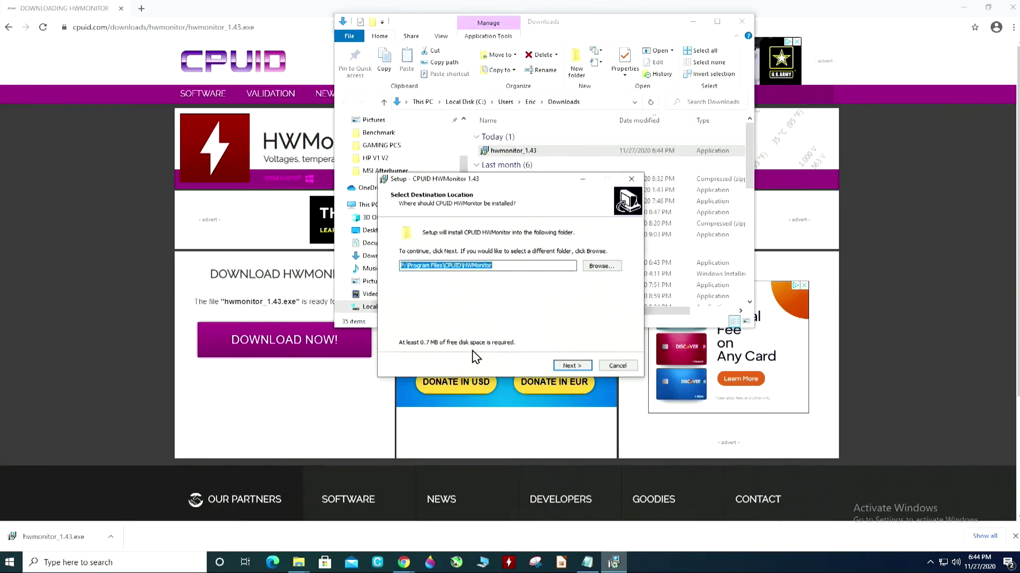
# Install CPUID HWMonitor in the default folder with a desktop icon, and finish setup without viewing hwm_readme.txt.
pyautogui.click(572, 366)
pyautogui.click(572, 366)
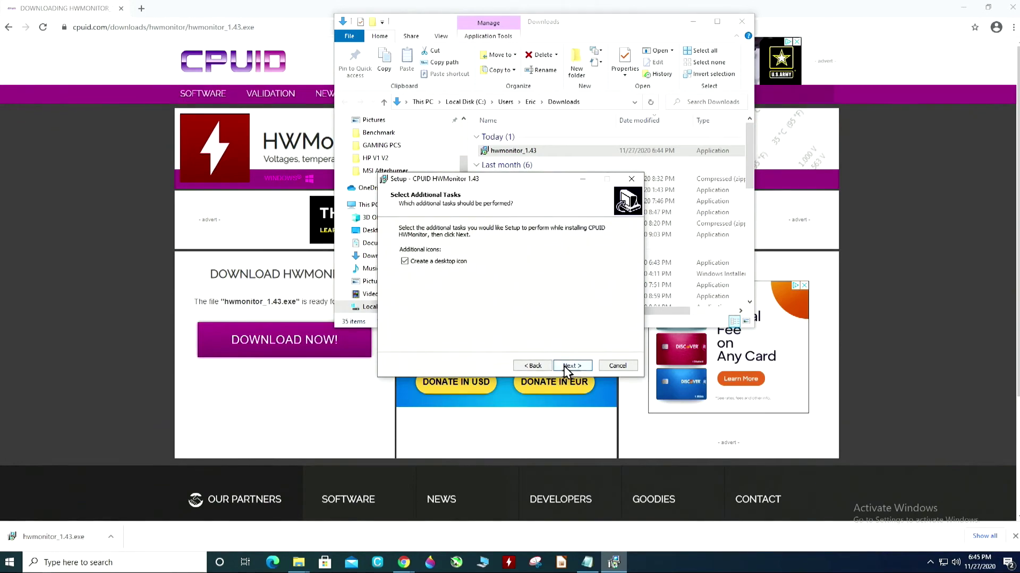
pyautogui.click(582, 369)
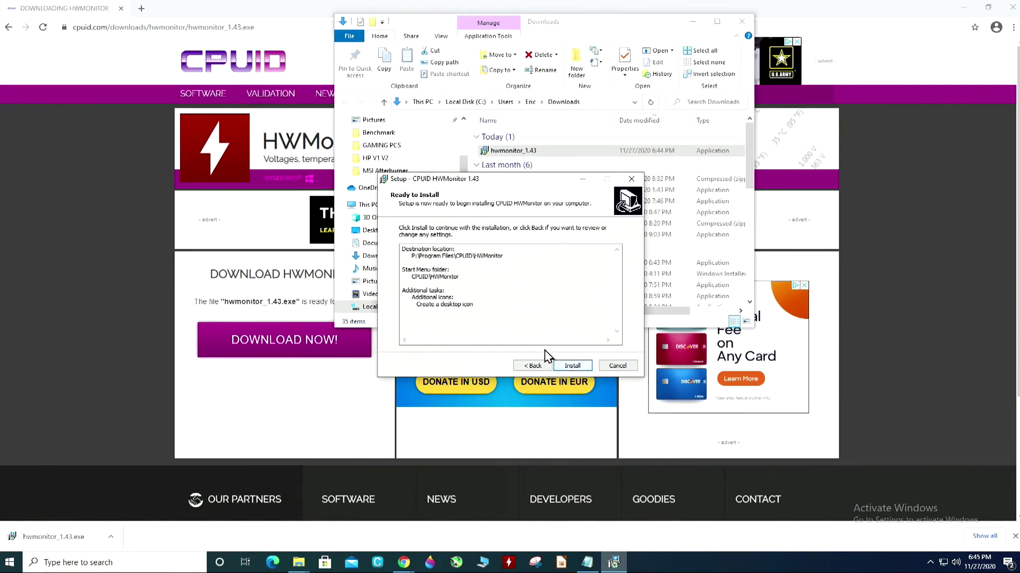
pyautogui.click(572, 367)
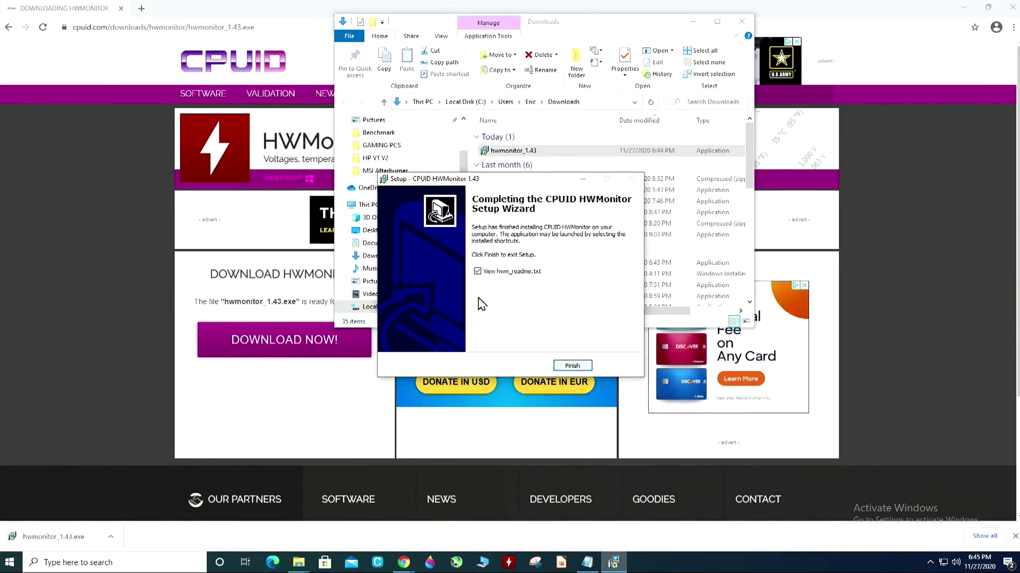
pyautogui.click(477, 271)
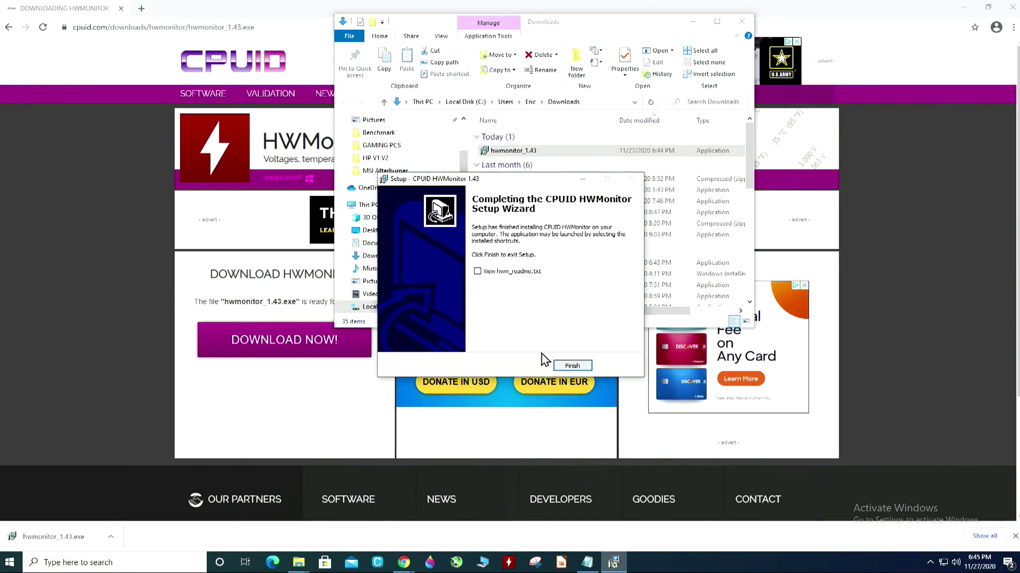
pyautogui.click(571, 367)
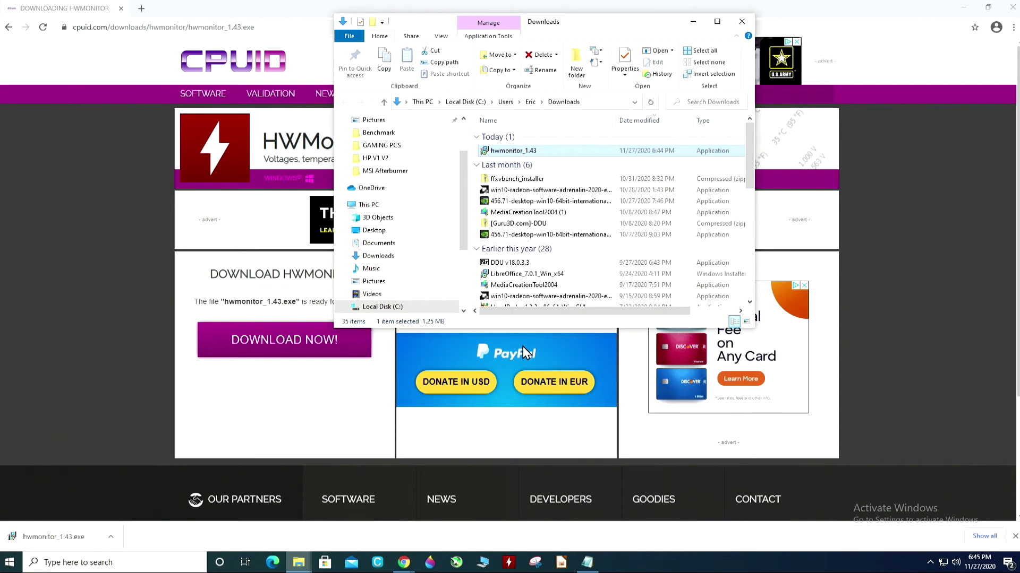
# Clear the open windows from the desktop and place the CPUID HWMonitor shortcut directly below the MSI Afterburner icon.
pyautogui.click(691, 24)
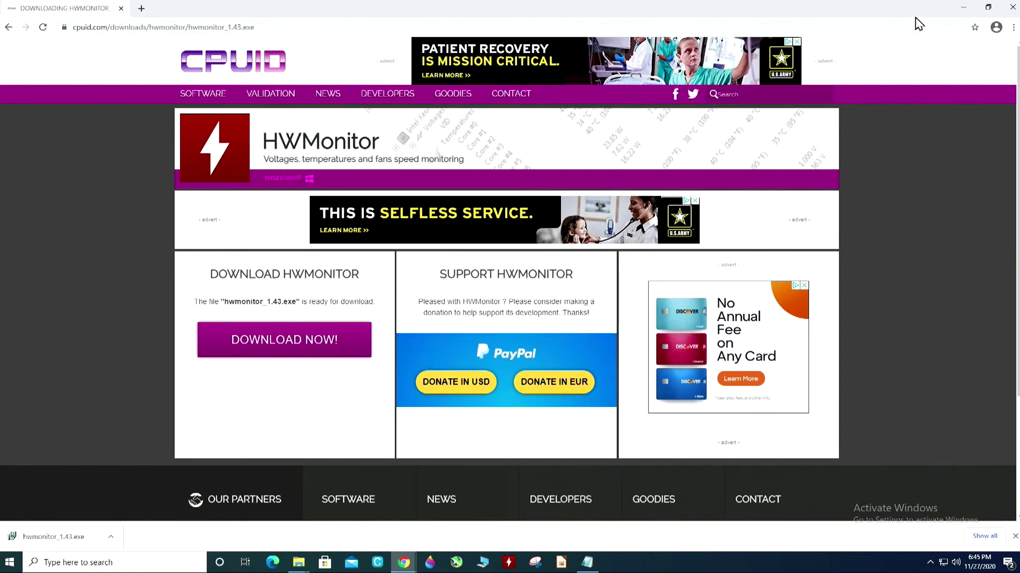
pyautogui.click(963, 8)
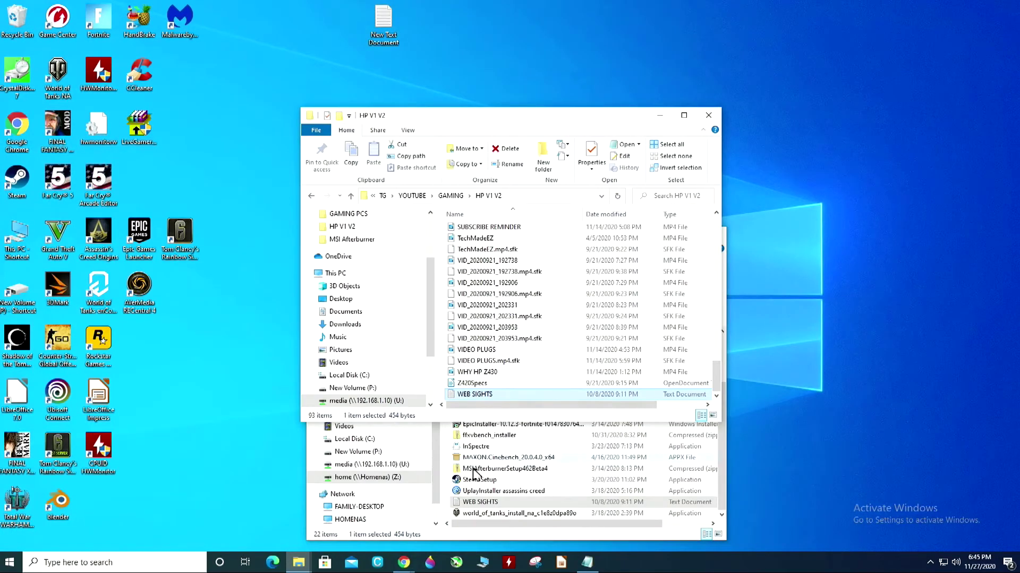
pyautogui.moveTo(87, 453); pyautogui.dragTo(267, 342)
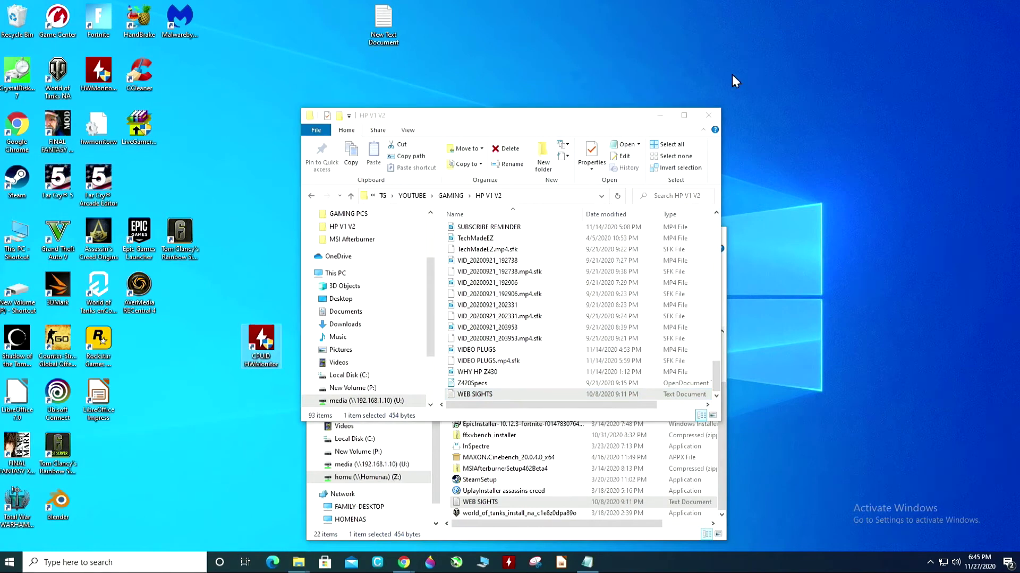
pyautogui.click(709, 115)
pyautogui.click(712, 235)
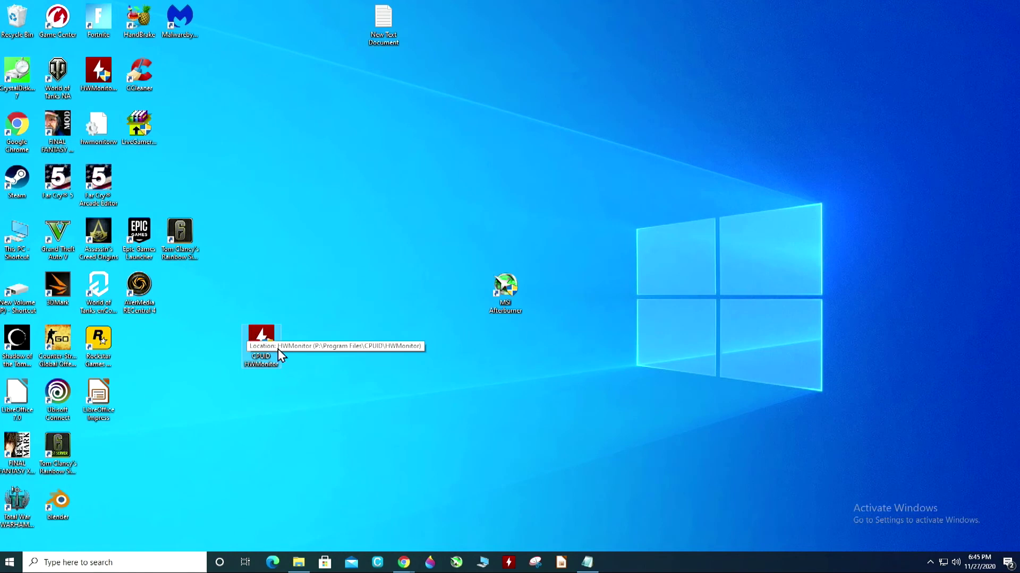
pyautogui.moveTo(264, 339); pyautogui.dragTo(117, 452)
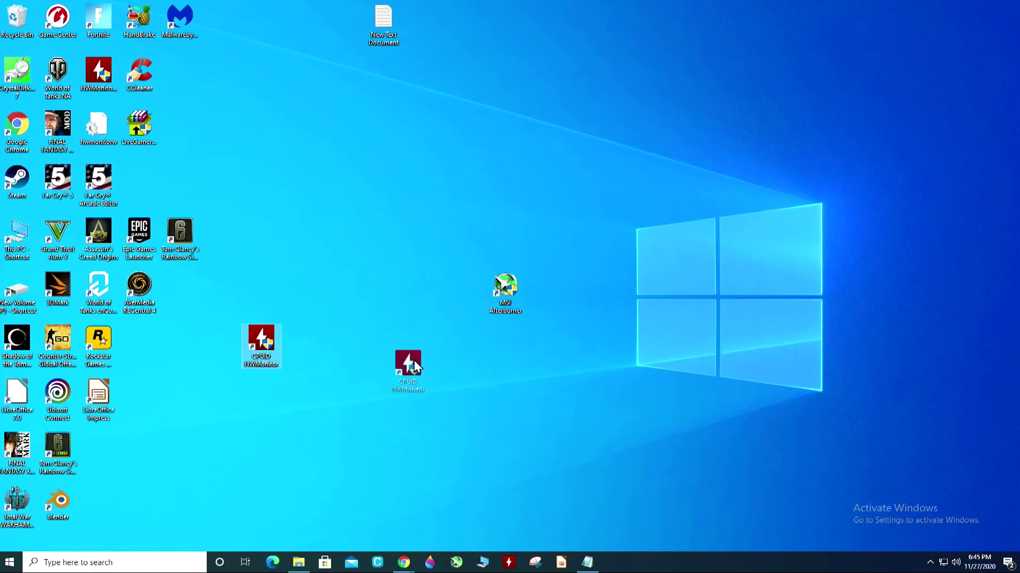
pyautogui.moveTo(502, 349); pyautogui.dragTo(505, 352)
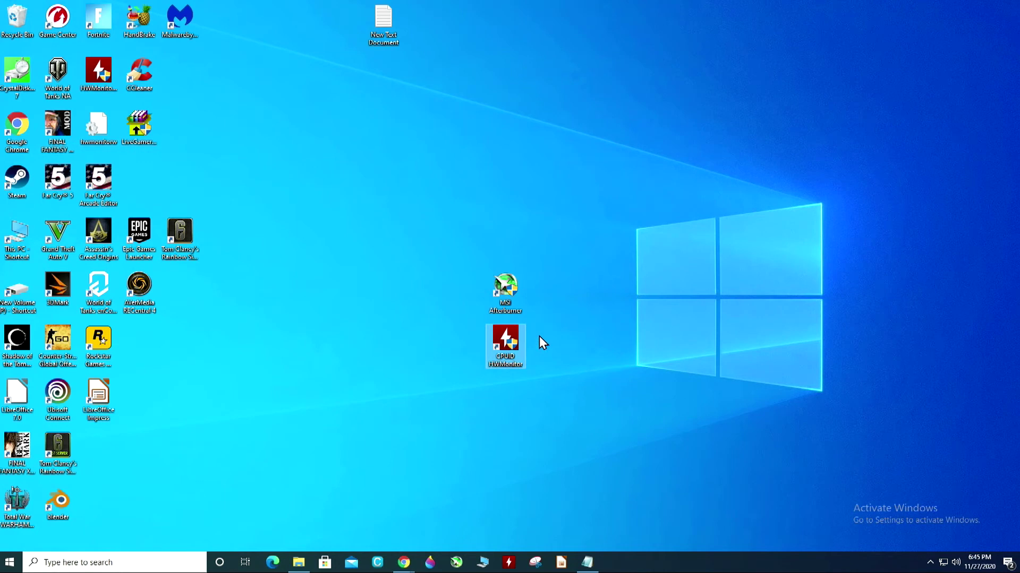
# Switch to HWMonitor by launching it with administrator permission, and move its window to the middle of the desktop.
pyautogui.doubleClick(505, 362)
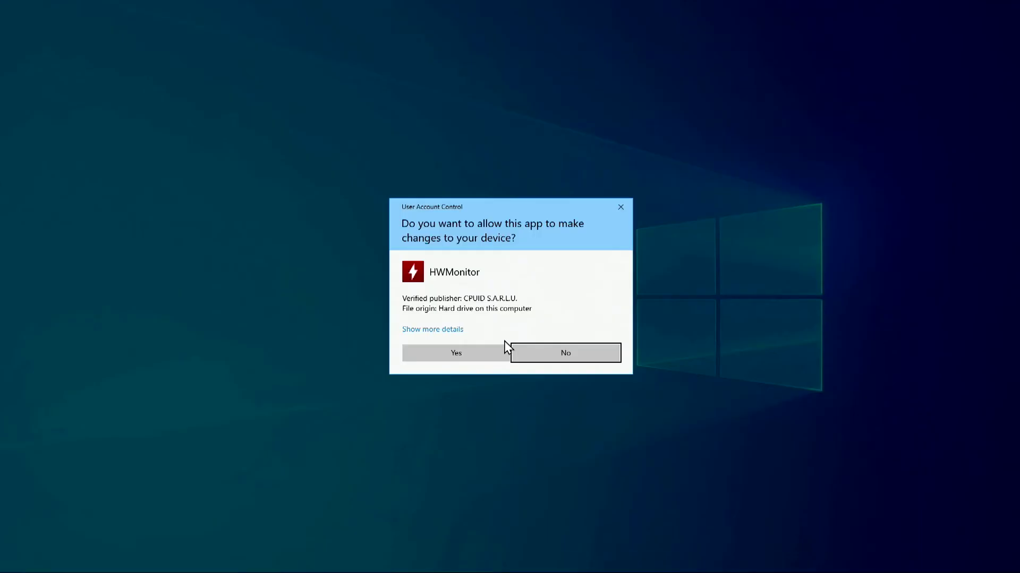
pyautogui.click(467, 349)
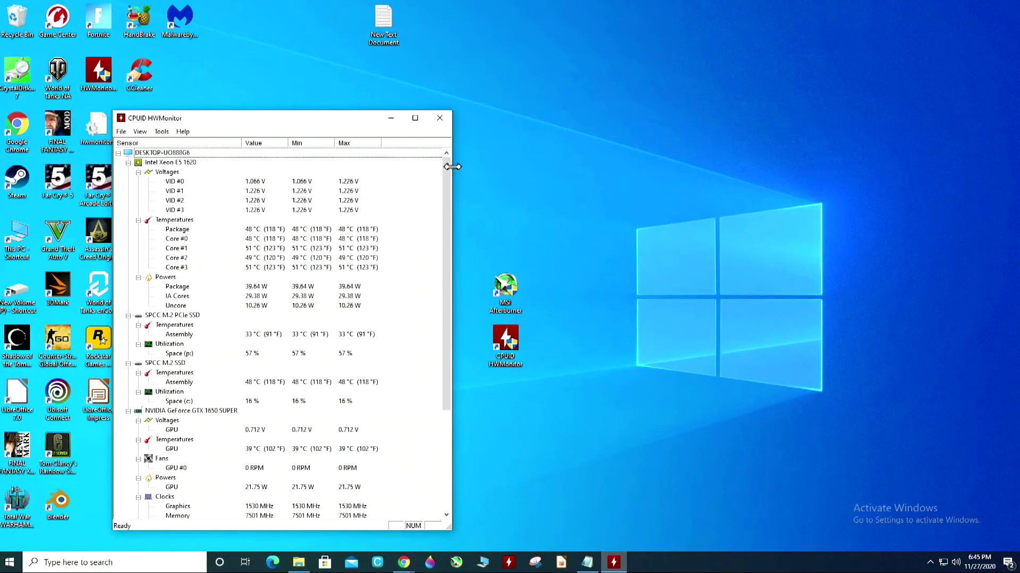
pyautogui.moveTo(338, 120); pyautogui.dragTo(610, 62)
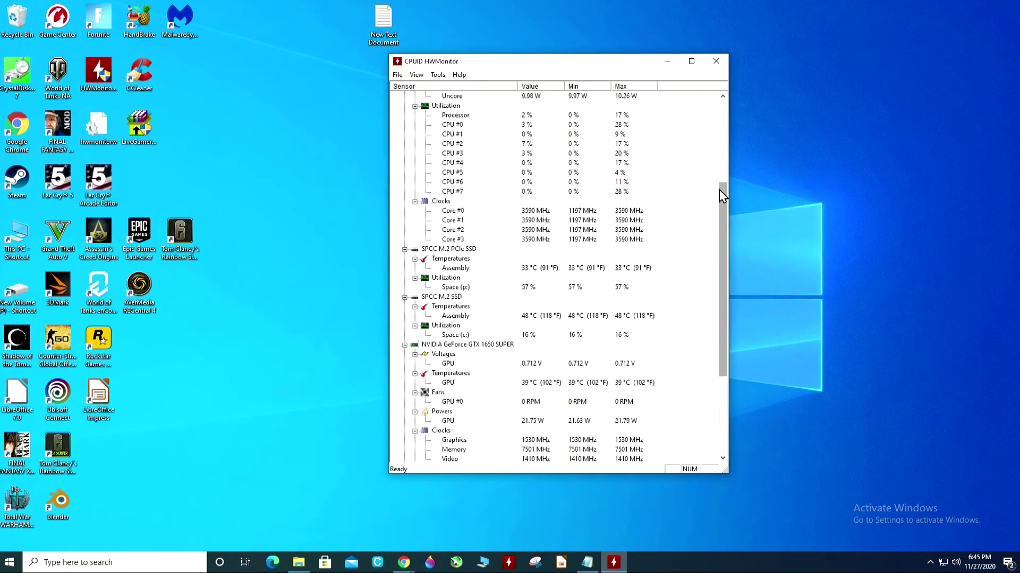
# Examine the HWMonitor readings from the CPU voltages, temperatures and clocks through the SSDs to the graphics card's performance limits.
pyautogui.moveTo(724, 197); pyautogui.dragTo(721, 90)
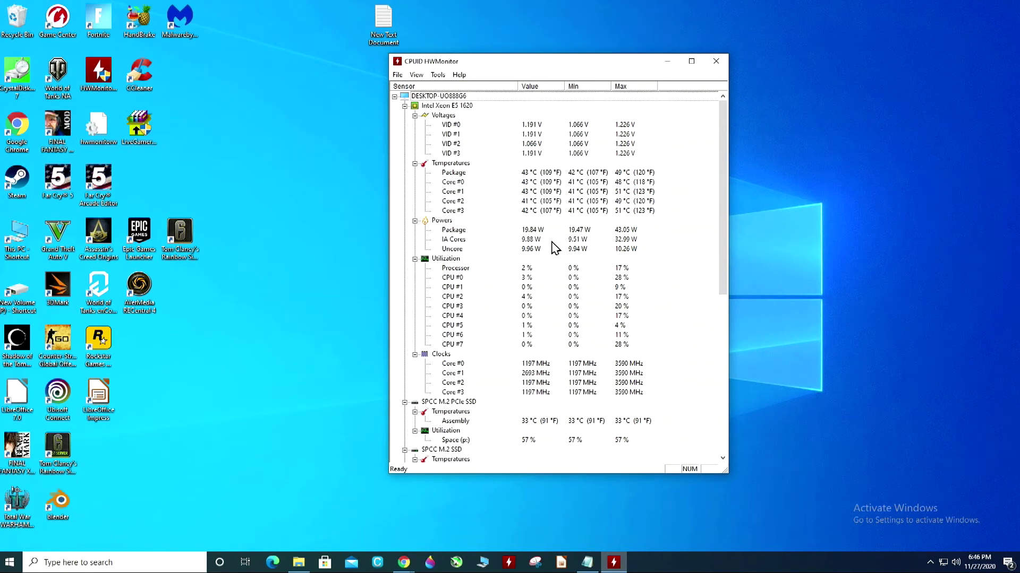
pyautogui.scroll(-4, 536, 242)
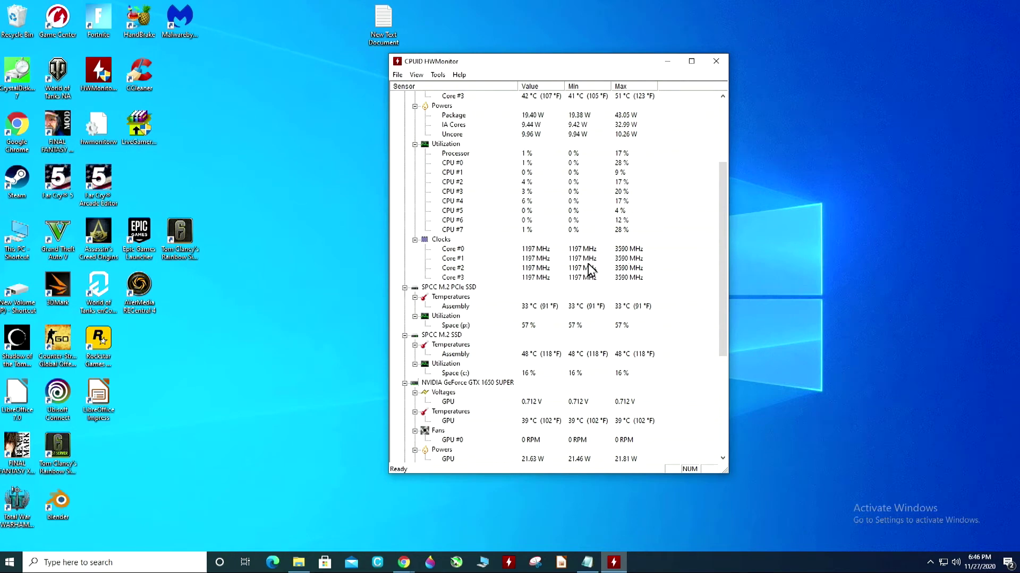
pyautogui.scroll(-1, 587, 269)
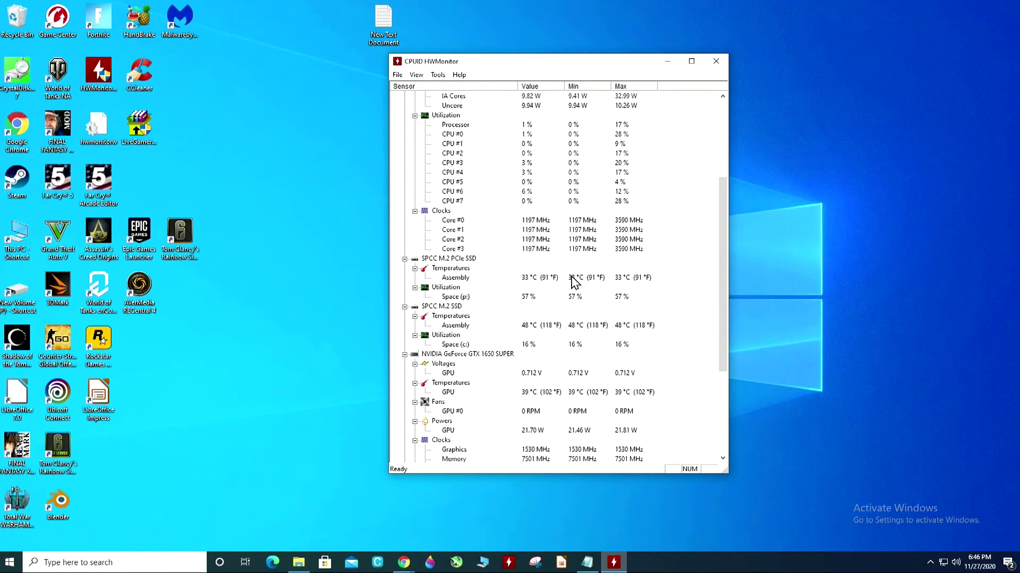
pyautogui.scroll(-1, 540, 295)
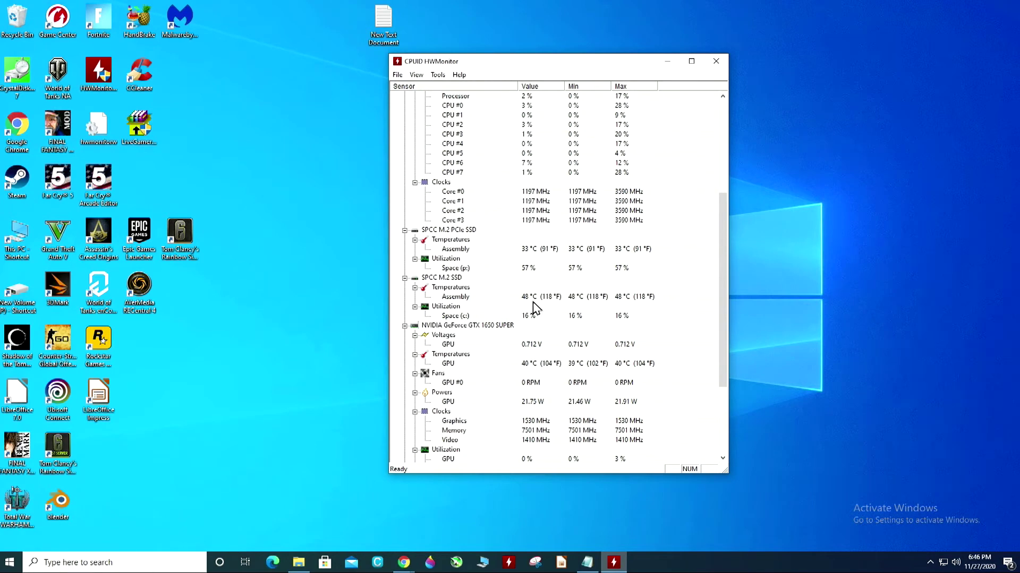
pyautogui.scroll(-2, 542, 332)
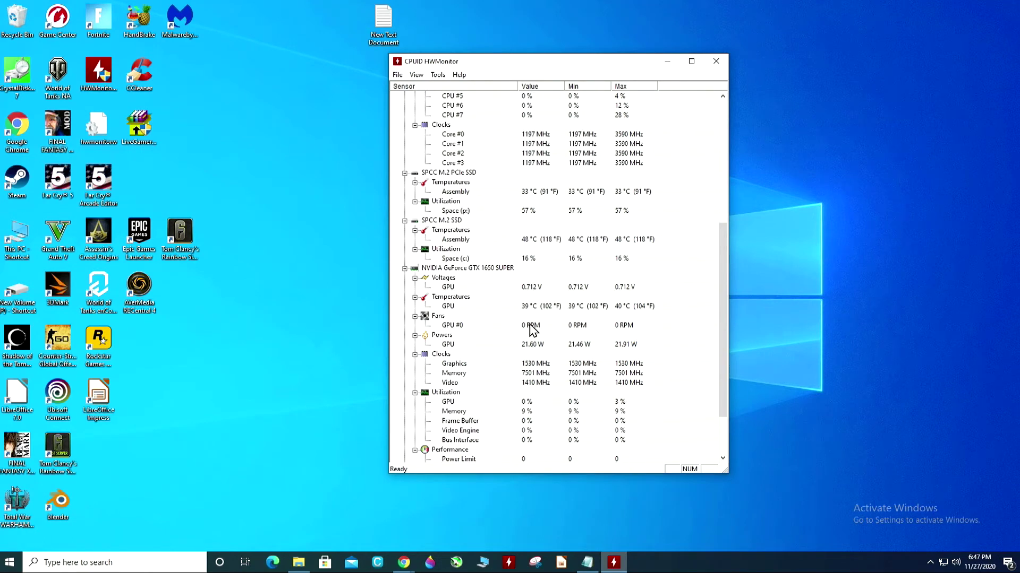
pyautogui.scroll(-1, 550, 353)
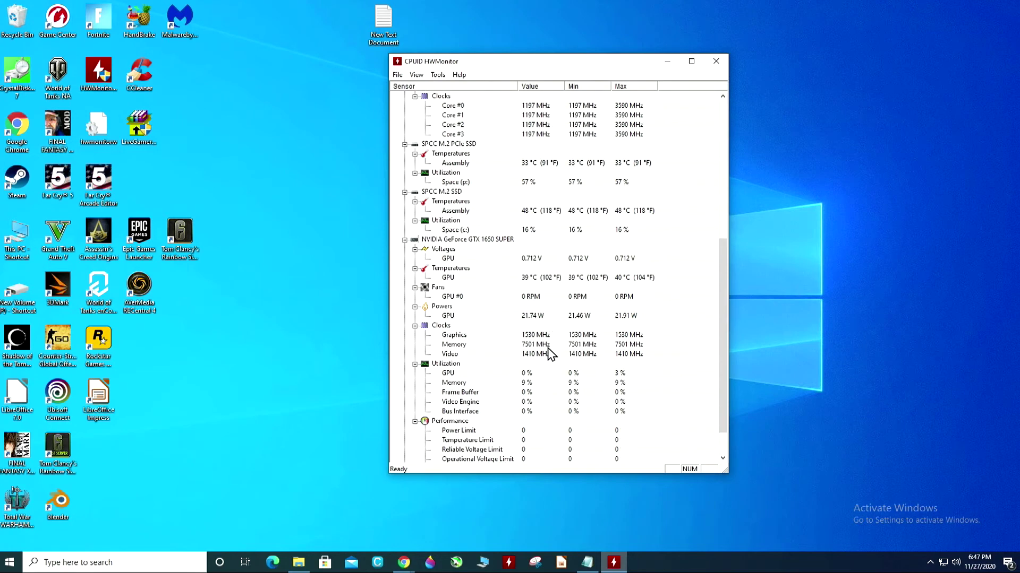
pyautogui.scroll(-1, 550, 353)
pyautogui.scroll(-1, 549, 353)
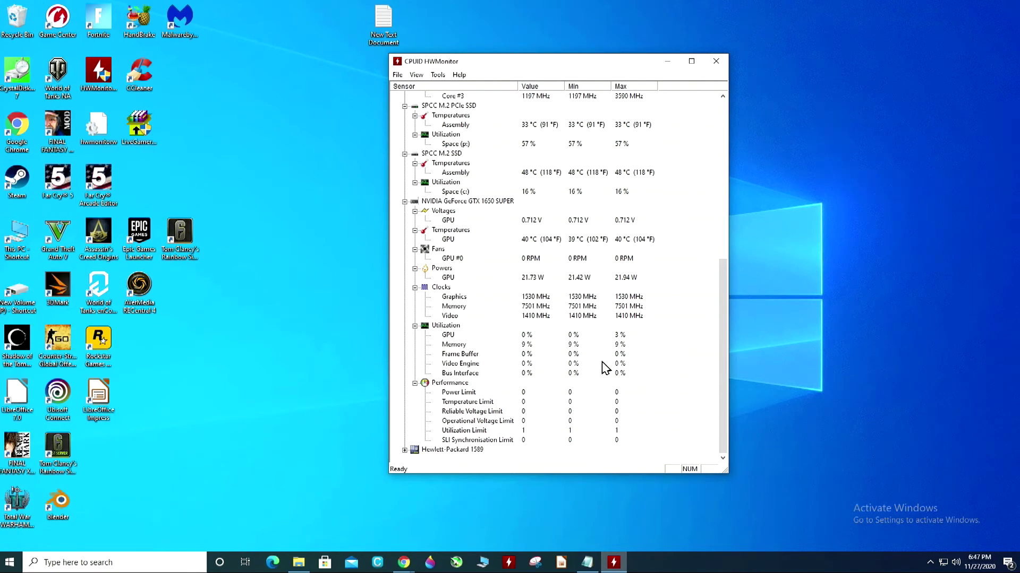
# Return to the CPU readings, reposition the HWMonitor window, and review the whole sensor list once more.
pyautogui.scroll(10, 550, 241)
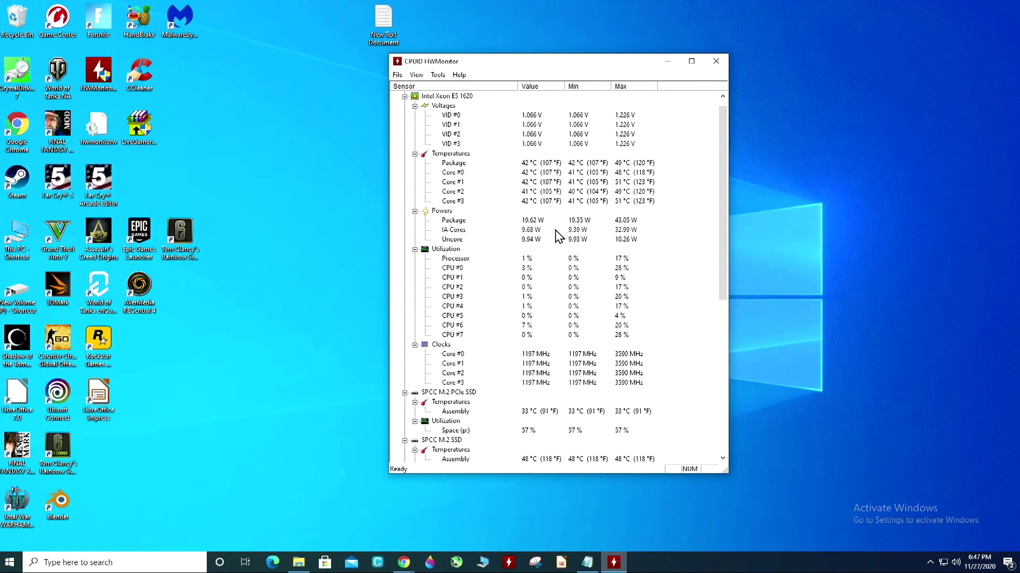
pyautogui.scroll(1, 554, 233)
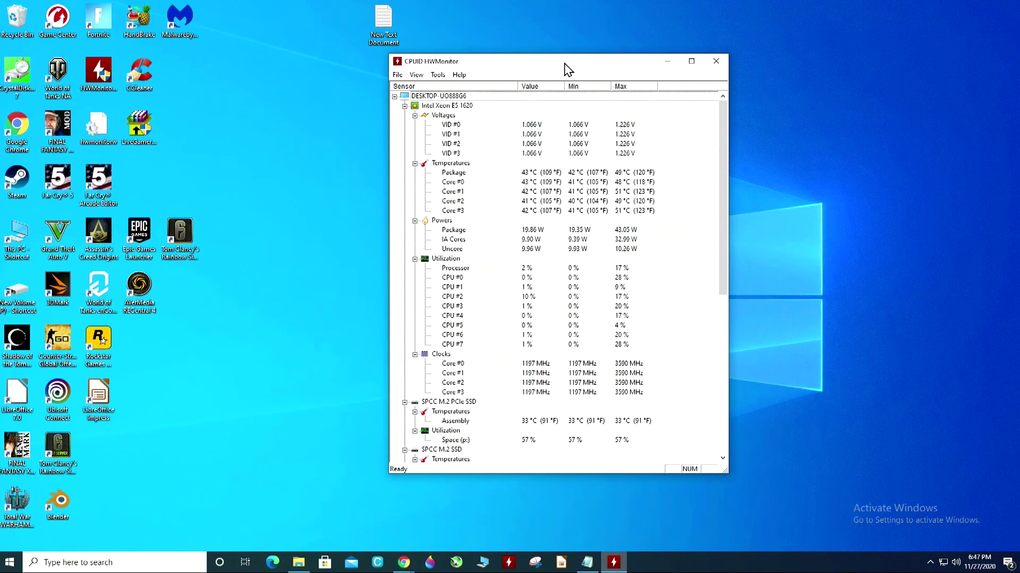
pyautogui.moveTo(565, 64); pyautogui.dragTo(602, 75)
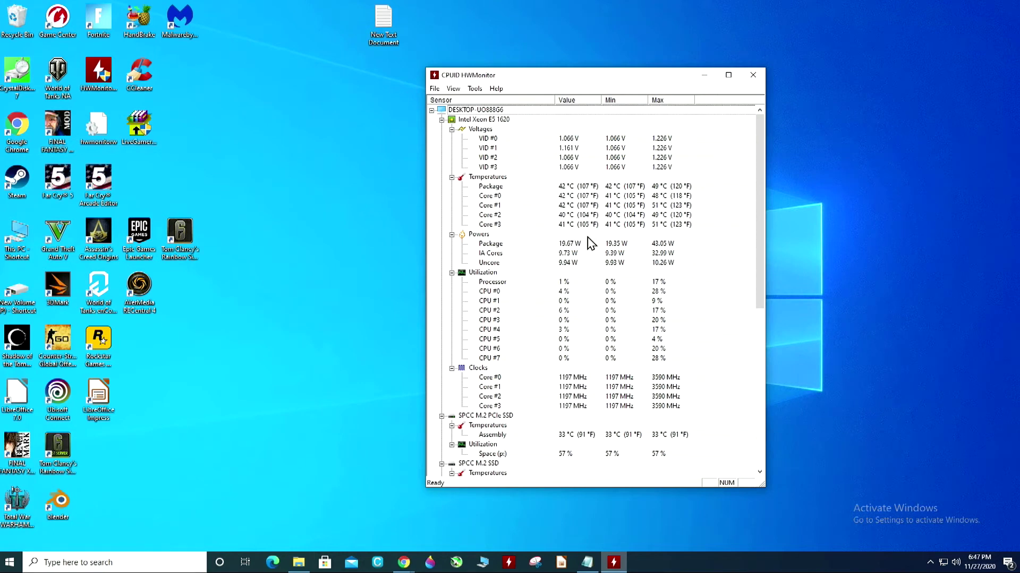
pyautogui.moveTo(596, 74); pyautogui.dragTo(534, 79)
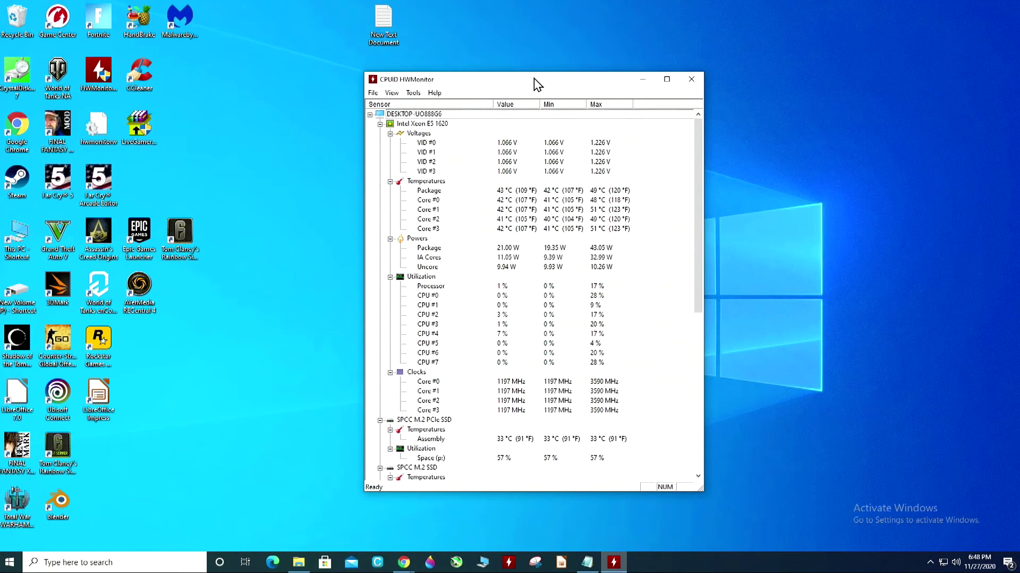
pyautogui.scroll(-10, 654, 235)
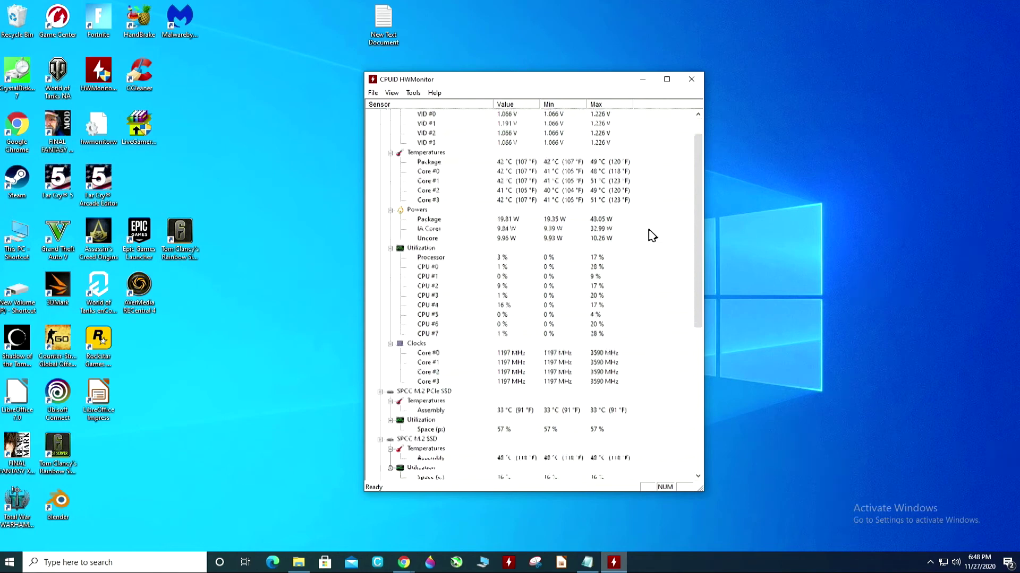
pyautogui.scroll(-1, 651, 235)
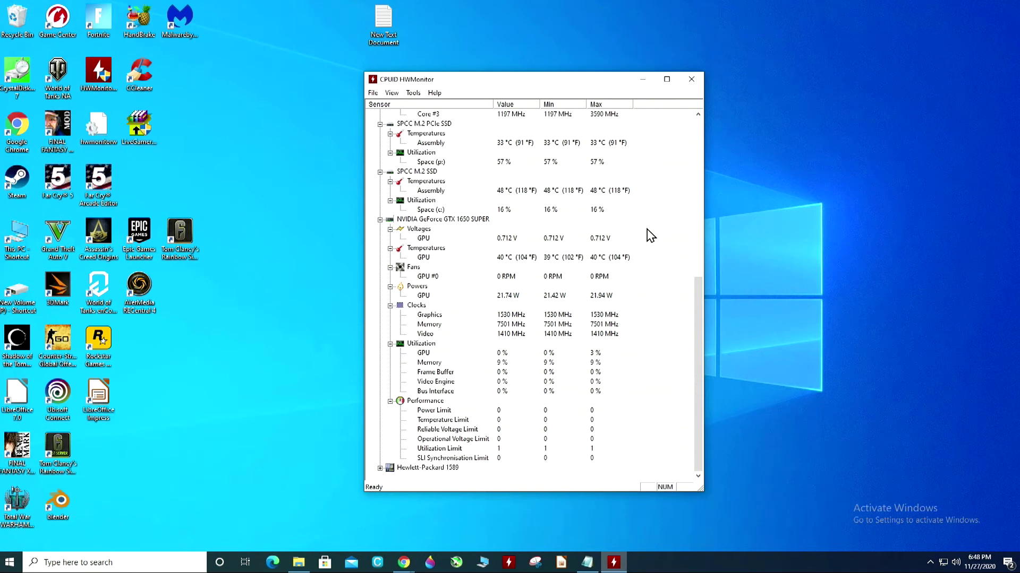
pyautogui.scroll(10, 651, 235)
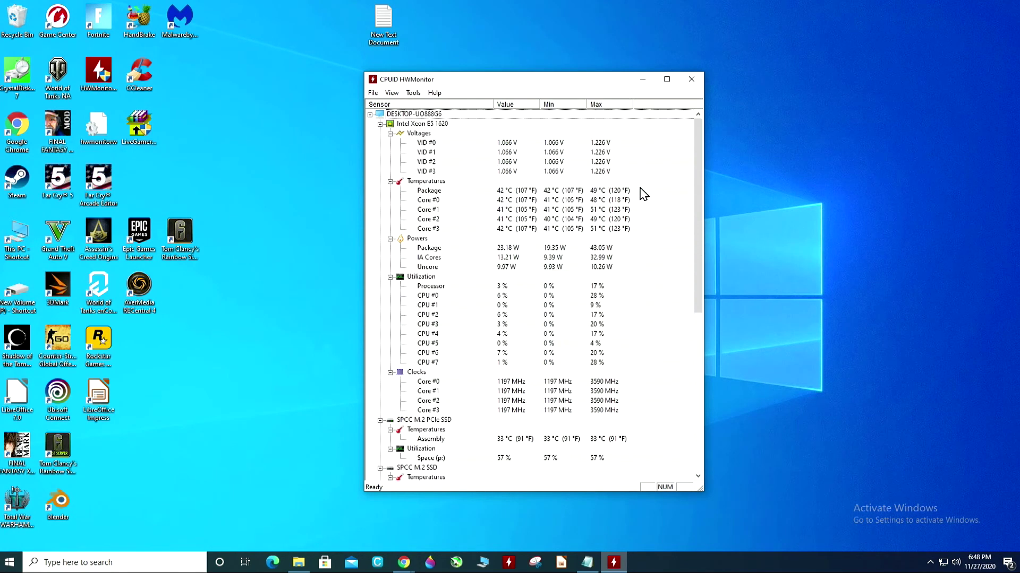
# Reposition the HWMonitor window and review the processor, SSD and GeForce GTX 1650 SUPER readings.
pyautogui.moveTo(556, 80); pyautogui.dragTo(578, 80)
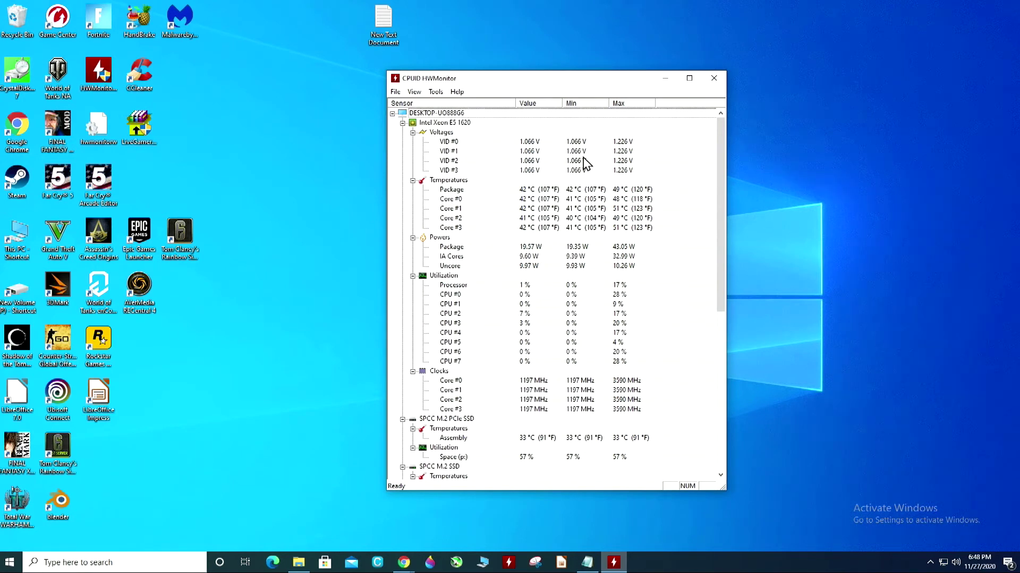
pyautogui.scroll(-8, 612, 194)
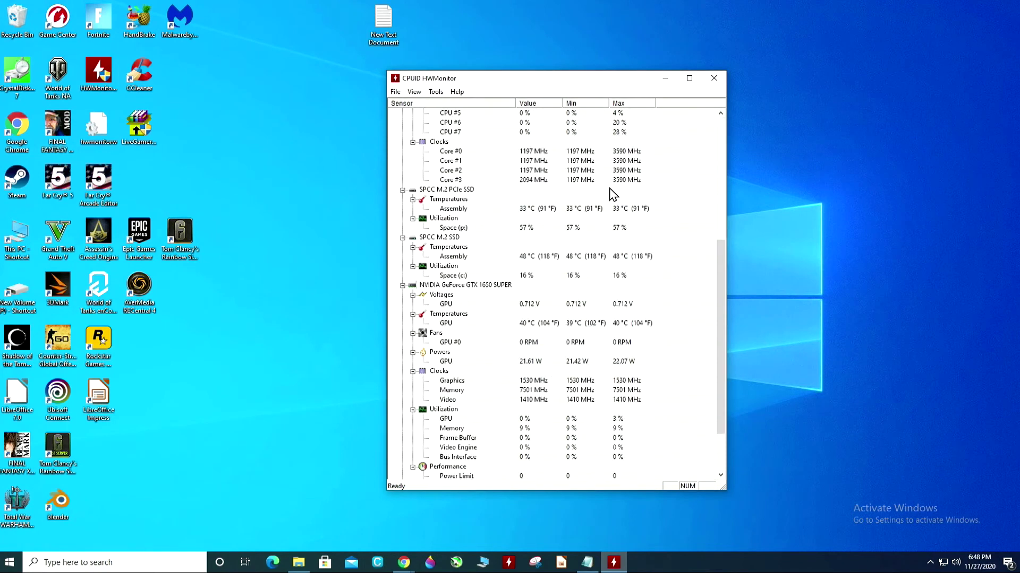
pyautogui.scroll(-2, 612, 195)
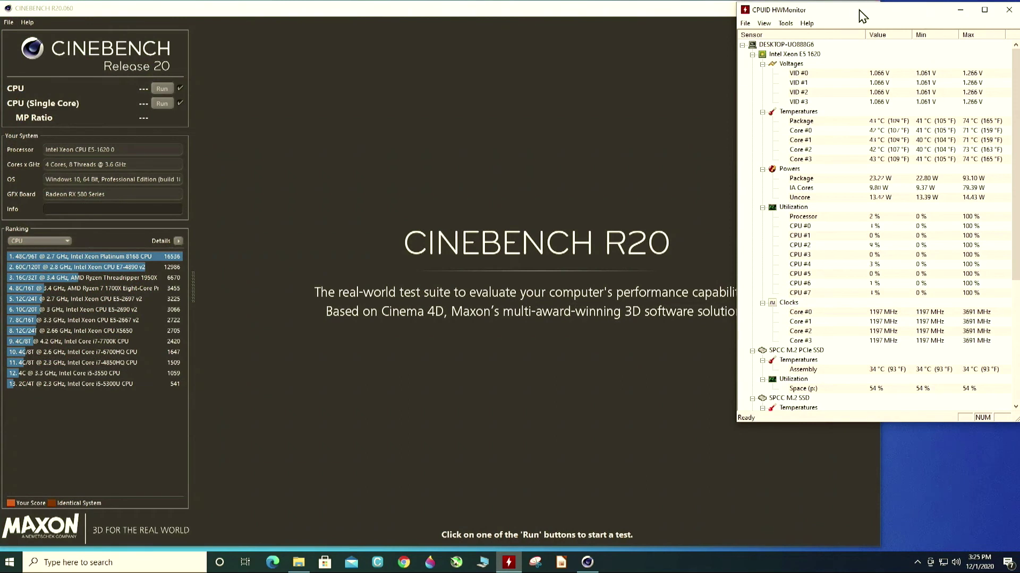
# Adjust HWMonitor's position over Cinebench R20 and review the idle readings from the Xeon CPU through the Radeon RX 580, returning to the CPU.
pyautogui.moveTo(861, 16); pyautogui.dragTo(851, 16)
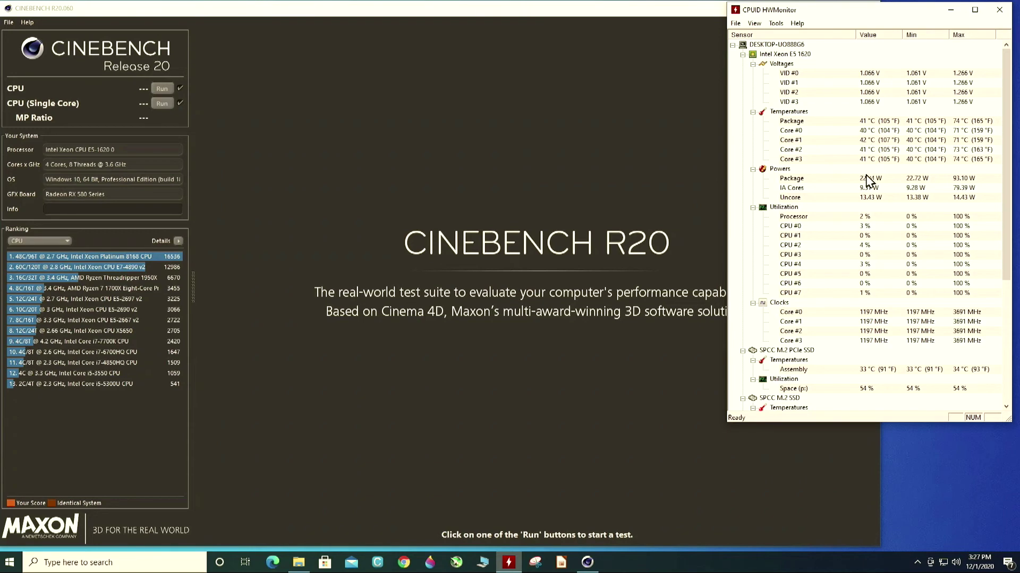
pyautogui.scroll(-3, 863, 177)
pyautogui.scroll(-4, 864, 182)
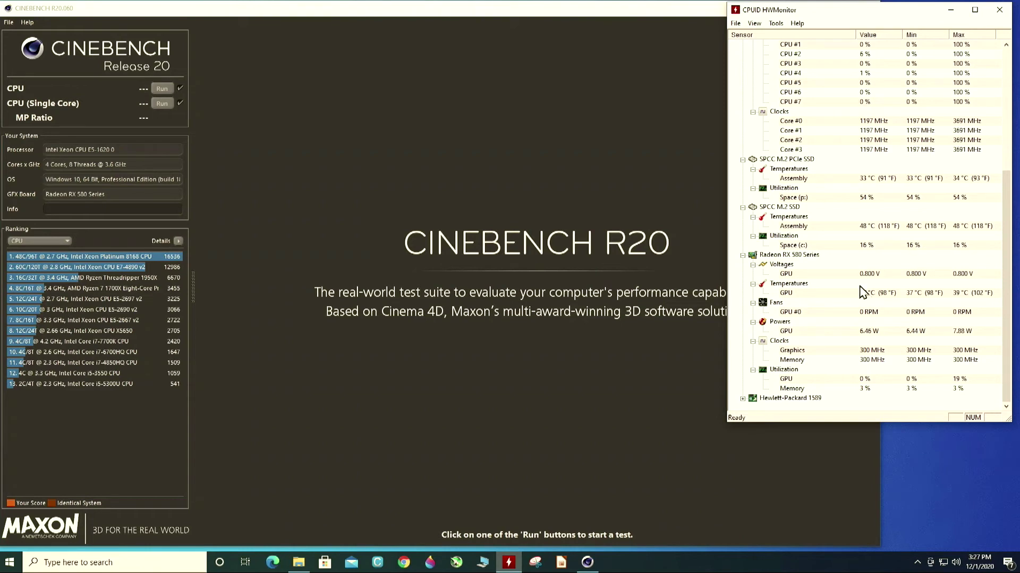
pyautogui.scroll(6, 845, 279)
pyautogui.scroll(2, 846, 279)
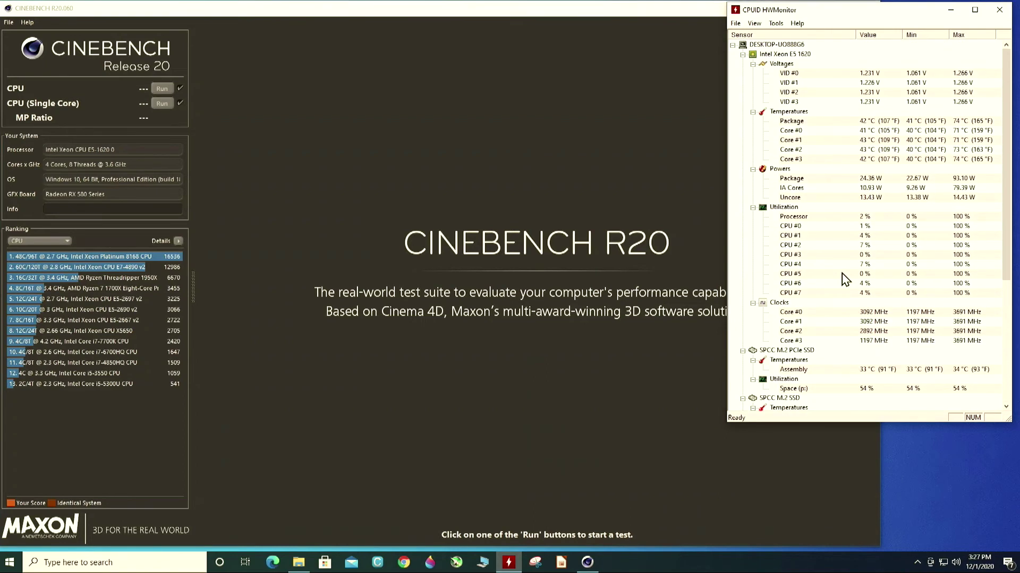
# Start the multi-core CPU test in Cinebench R20 and bring HWMonitor back in front beside the render.
pyautogui.click(159, 88)
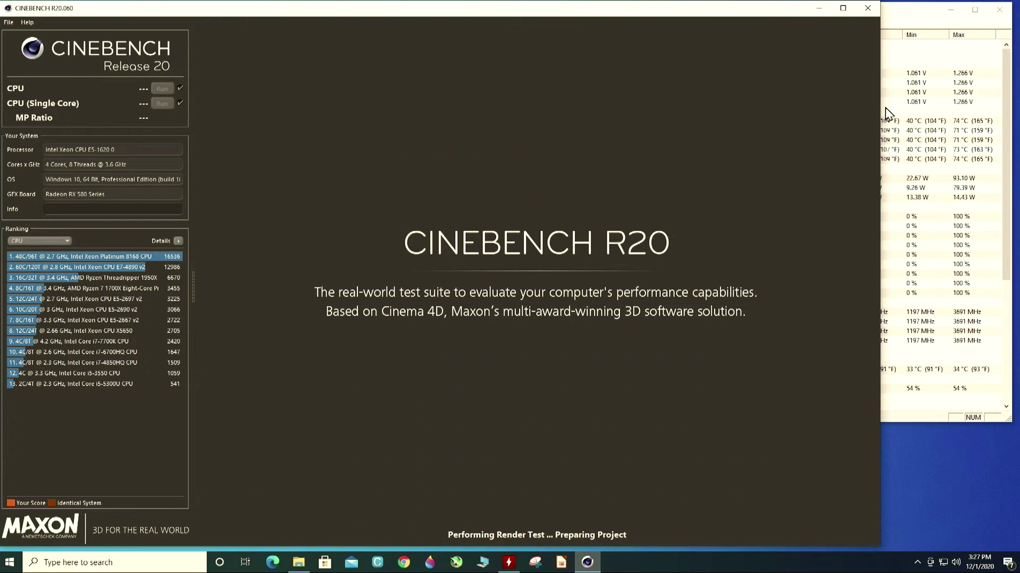
pyautogui.click(898, 19)
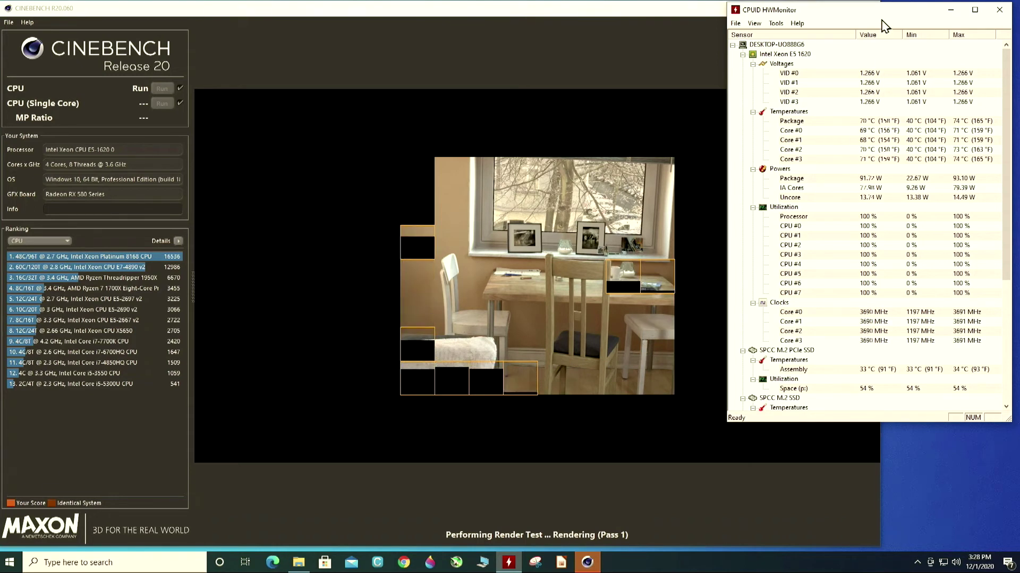
pyautogui.moveTo(885, 18); pyautogui.dragTo(880, 16)
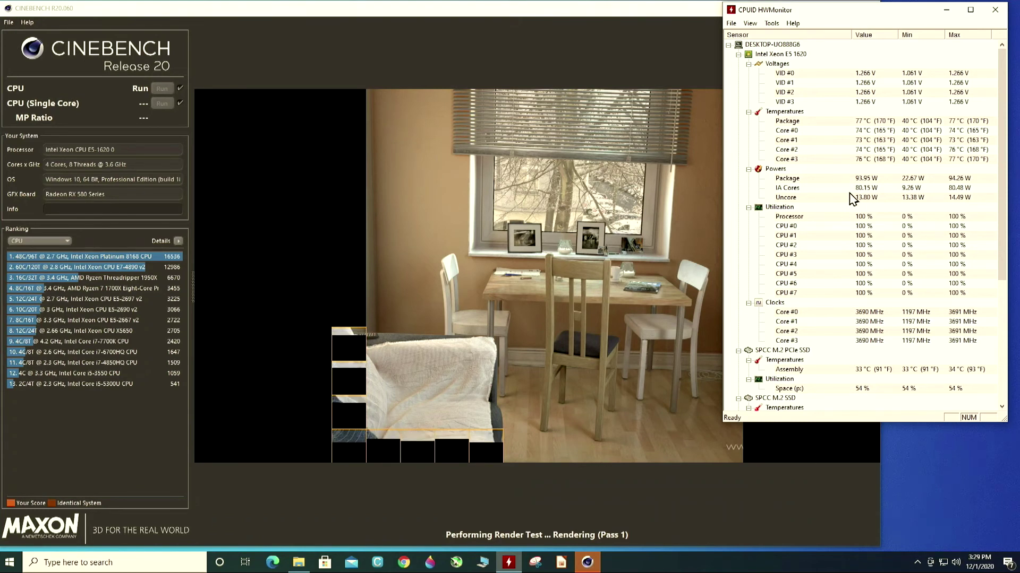
# Examine HWMonitor's CPU temperatures, powers, utilization and clocks, plus the SSD and Radeon RX 580 readings, while the render test runs.
pyautogui.scroll(-2, 844, 245)
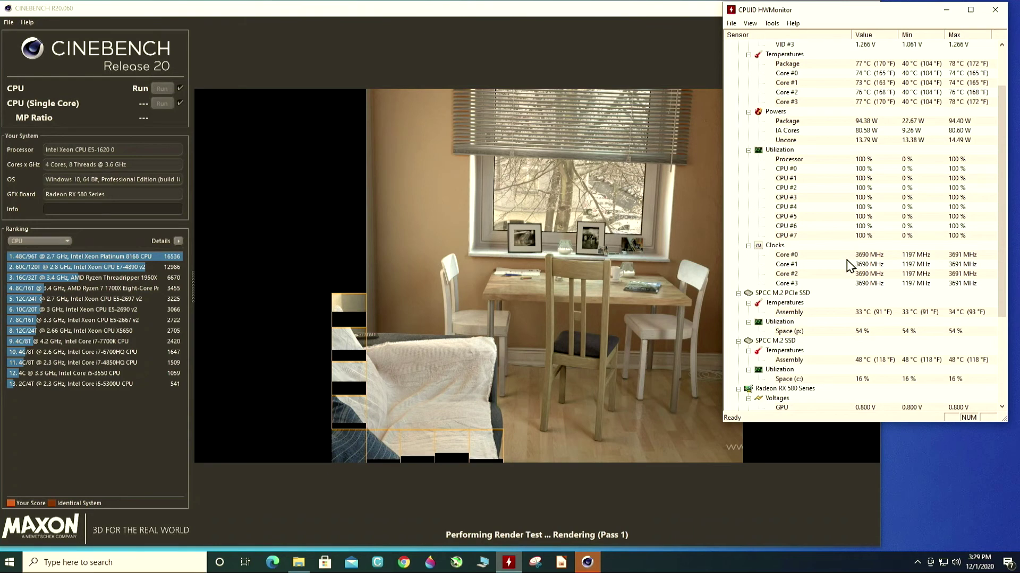
pyautogui.scroll(-3, 848, 266)
pyautogui.scroll(-2, 844, 267)
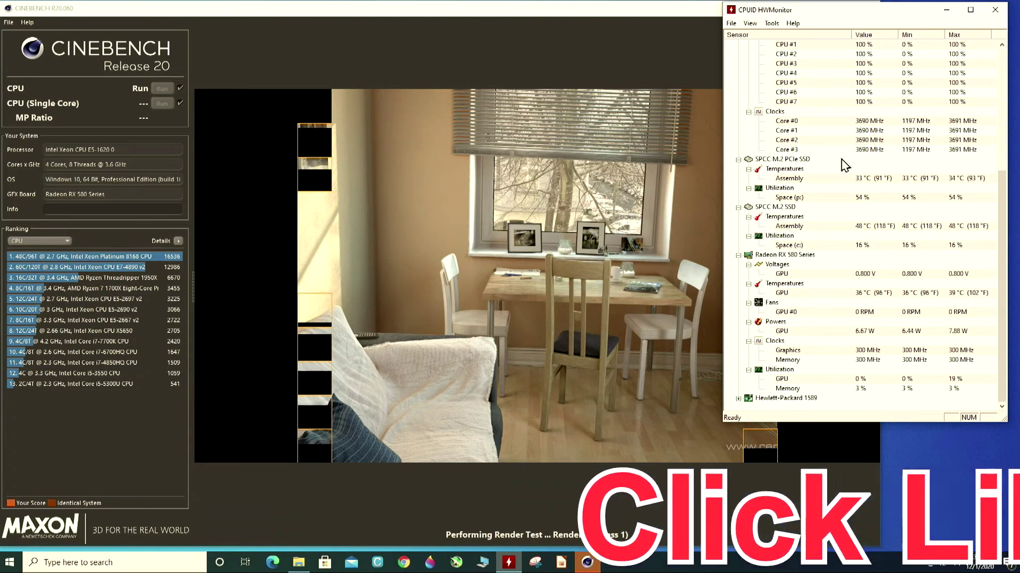
pyautogui.scroll(5, 844, 165)
pyautogui.scroll(2, 844, 165)
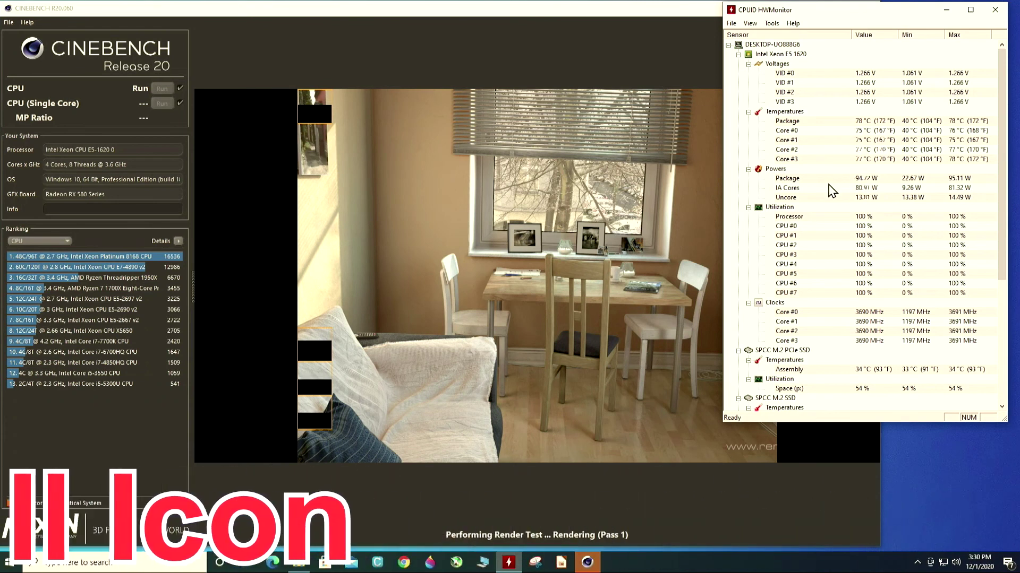
pyautogui.scroll(-4, 830, 193)
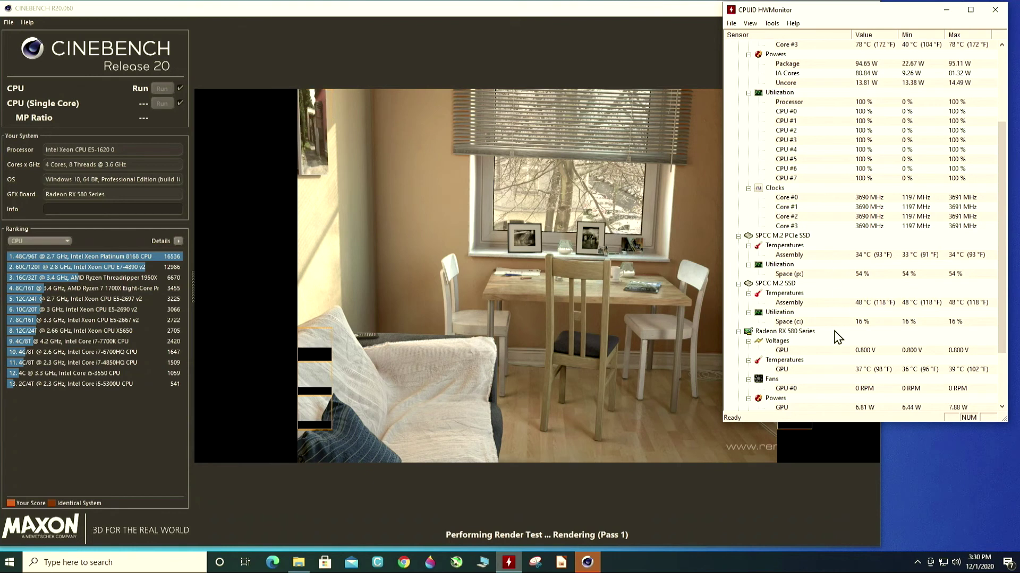
pyautogui.scroll(-3, 835, 340)
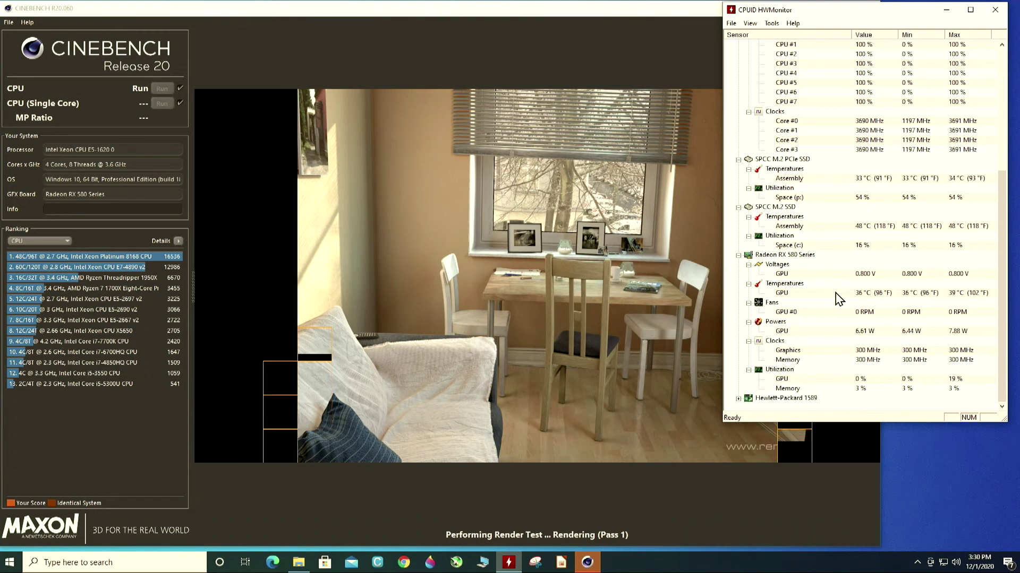
pyautogui.scroll(7, 838, 299)
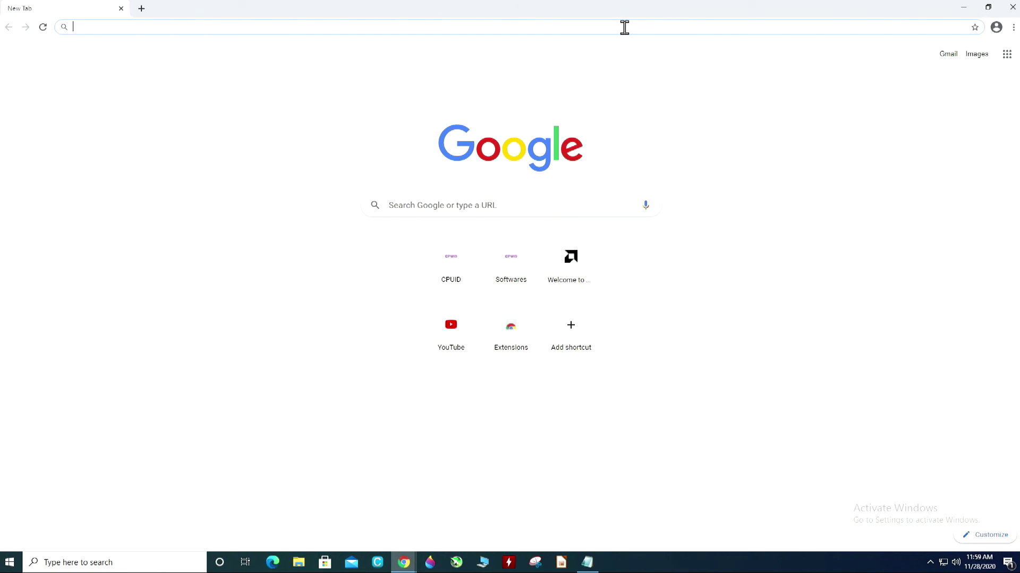
pyautogui.write('https://www.guru3d.com/files-get/display-driver-uninstaller-download,9.html')
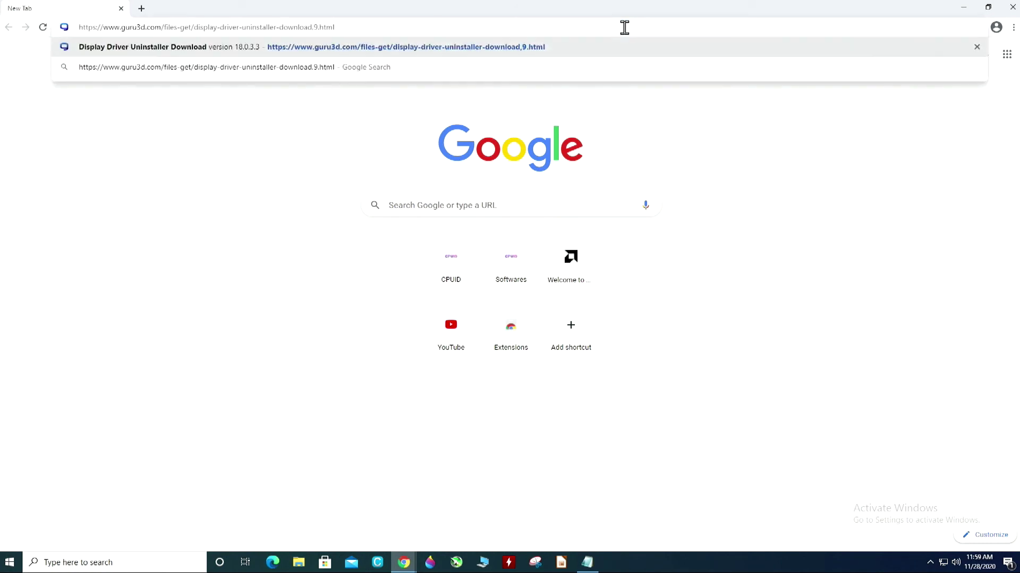
pyautogui.press('Return')
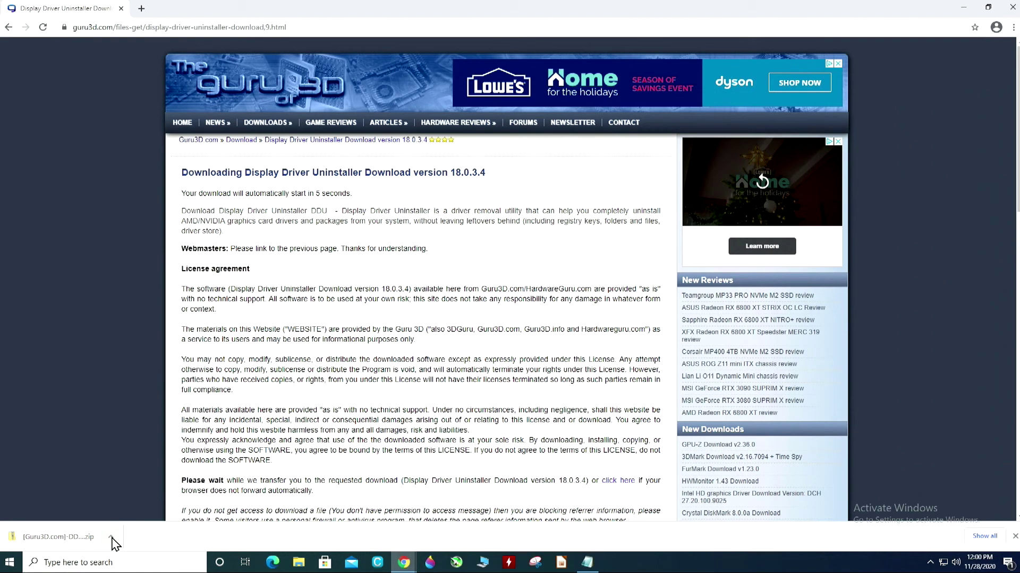
pyautogui.click(112, 537)
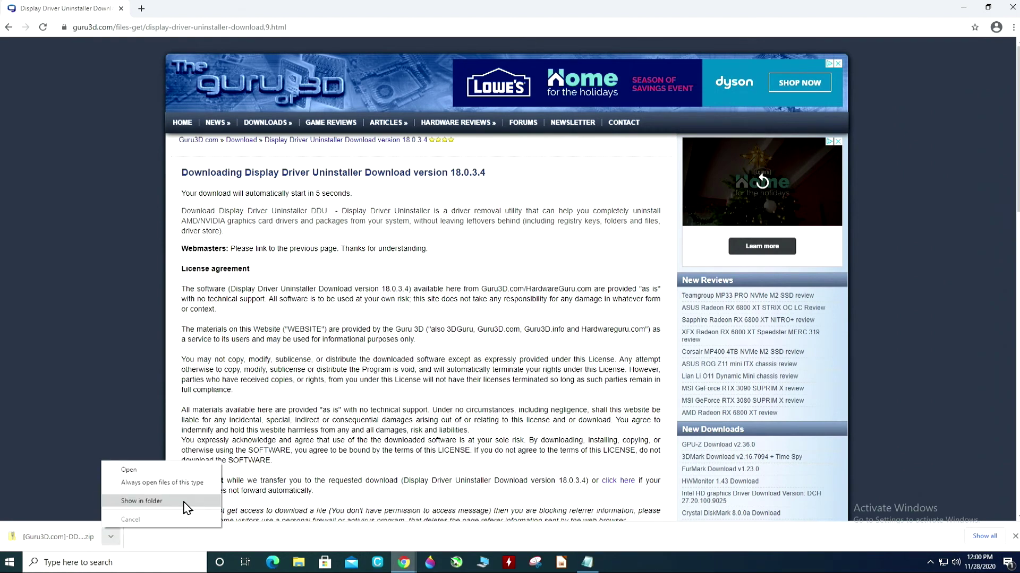
pyautogui.click(183, 502)
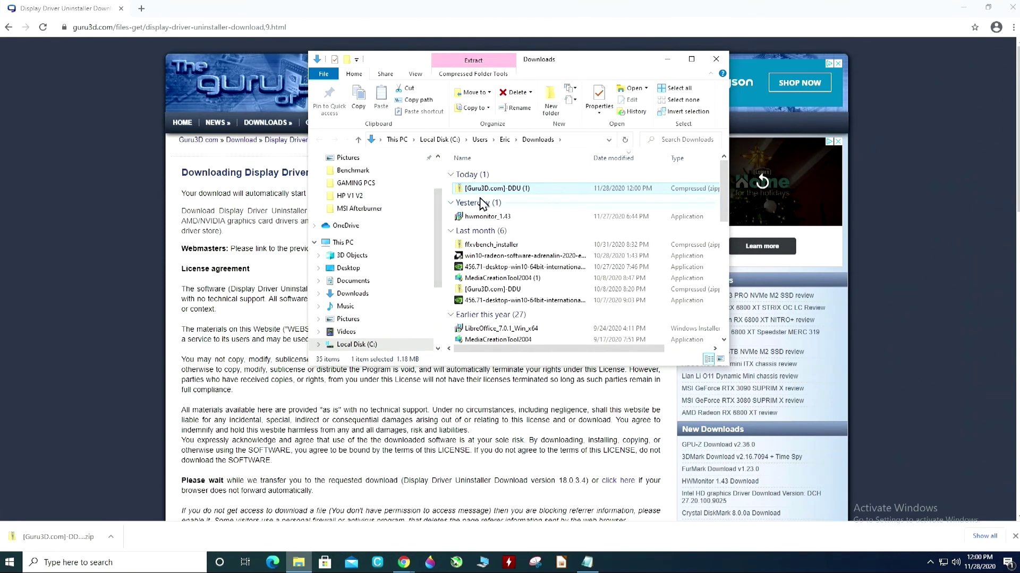
# Move the [Guru3D.com]-DDU (1) zip from Downloads into the Tools folder on Local Disk (C:).
pyautogui.rightClick(495, 192)
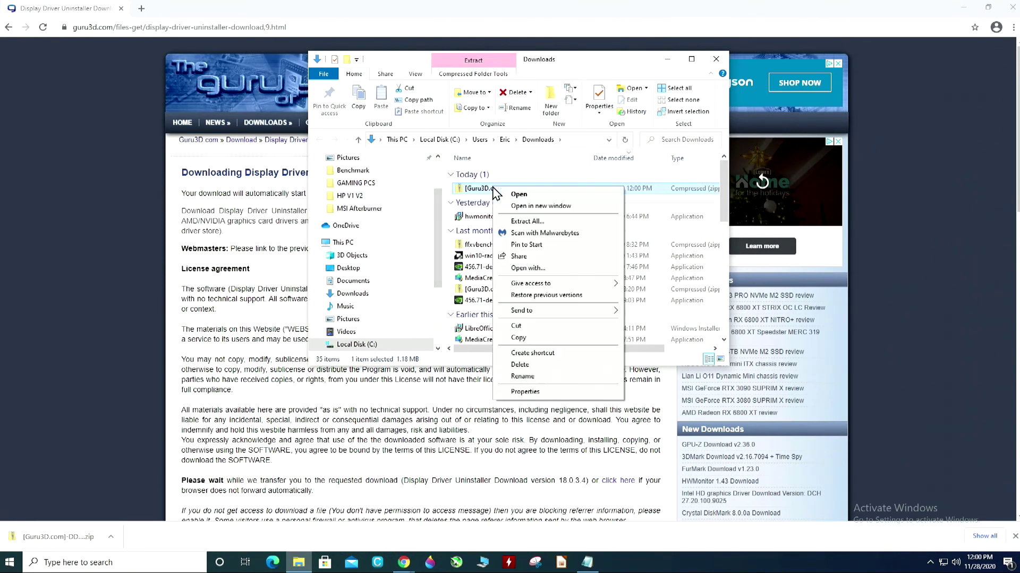
pyautogui.click(534, 326)
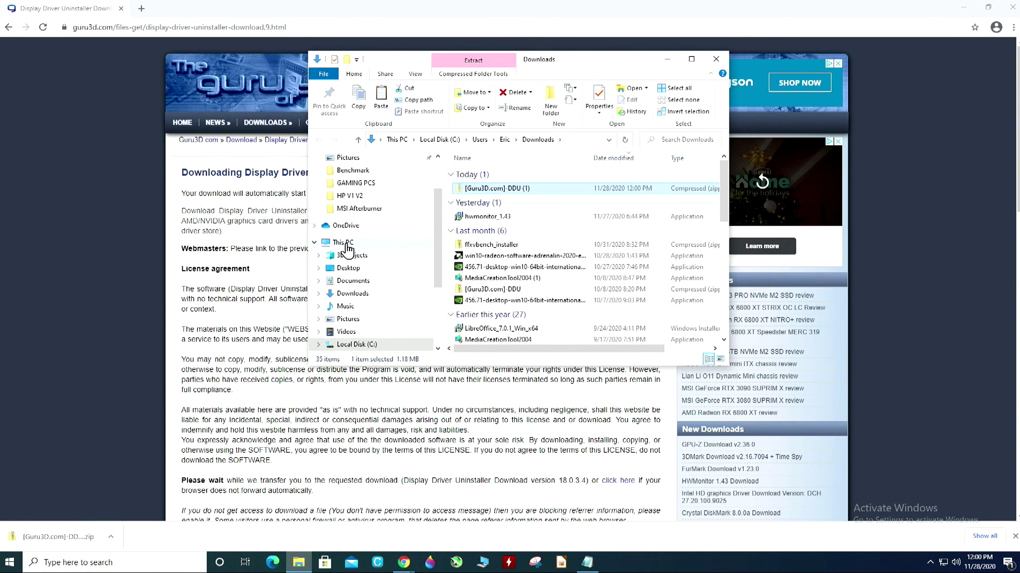
pyautogui.click(344, 243)
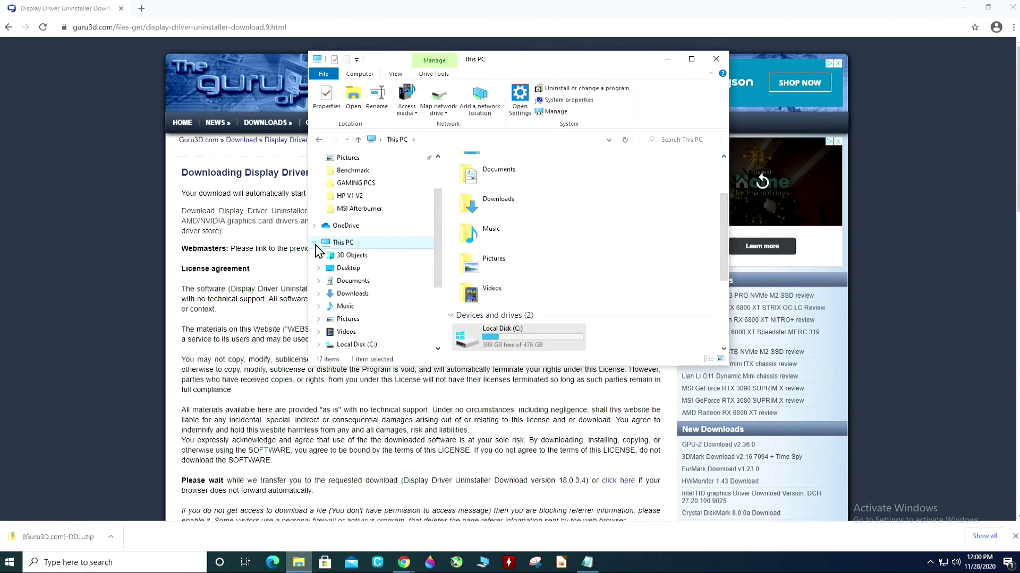
pyautogui.click(315, 243)
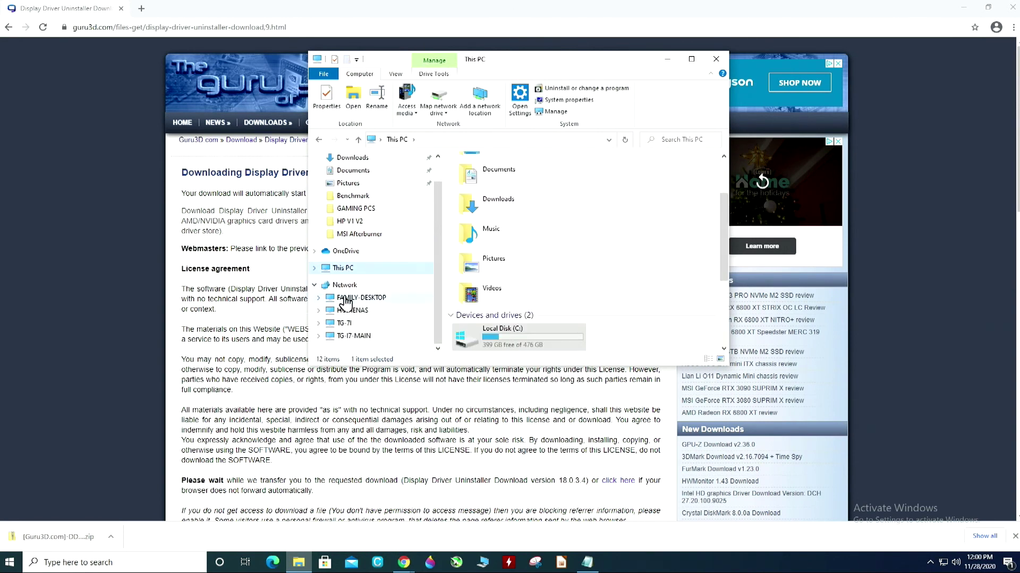
pyautogui.click(344, 269)
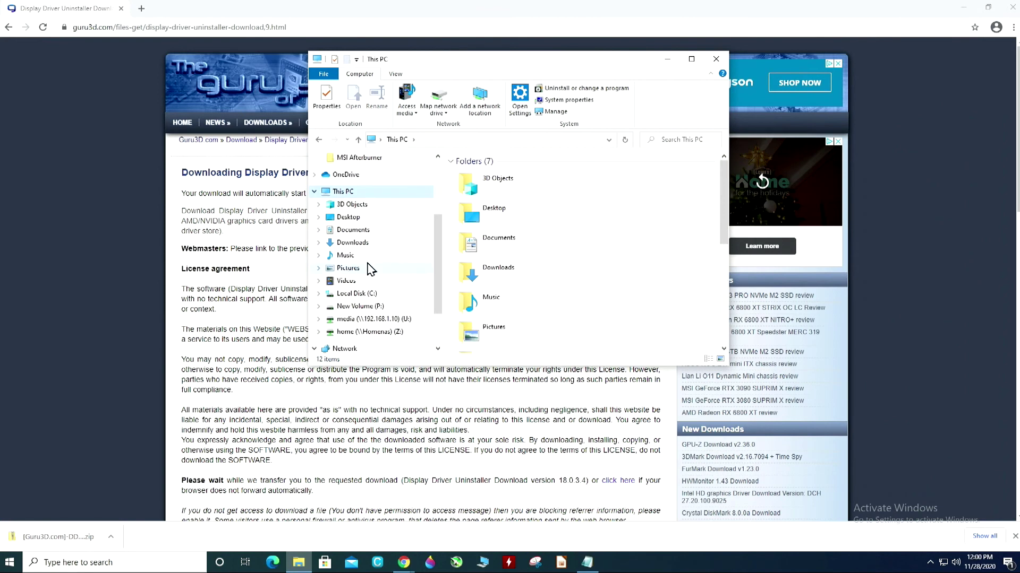
pyautogui.click(356, 294)
pyautogui.doubleClick(472, 229)
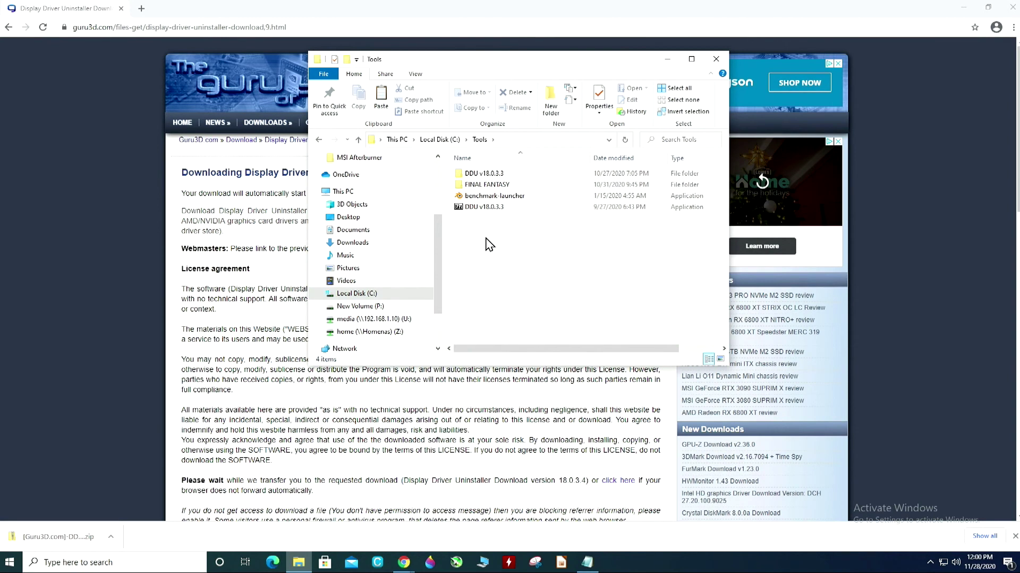
pyautogui.rightClick(488, 244)
pyautogui.click(513, 312)
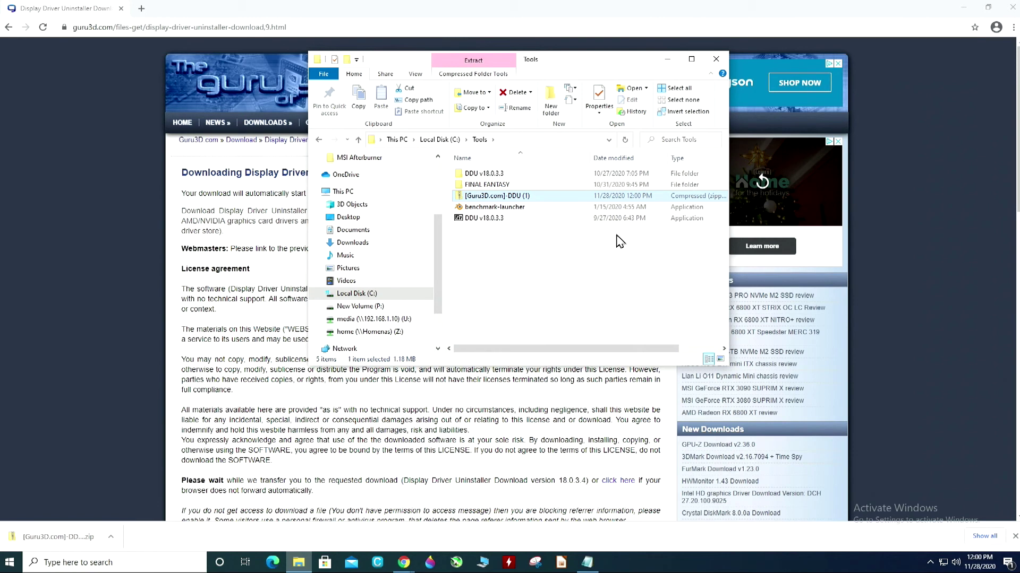
# Check the contents of the [Guru3D.com]-DDU (1) zip and extract it to C:\Tools\[Guru3D.com]-DDU (1).
pyautogui.doubleClick(499, 201)
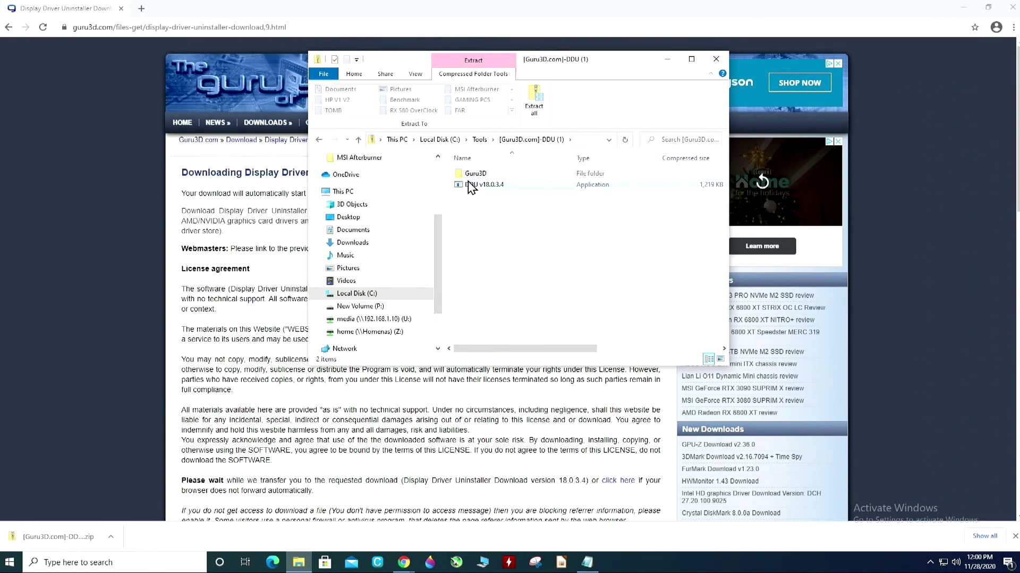
pyautogui.click(319, 139)
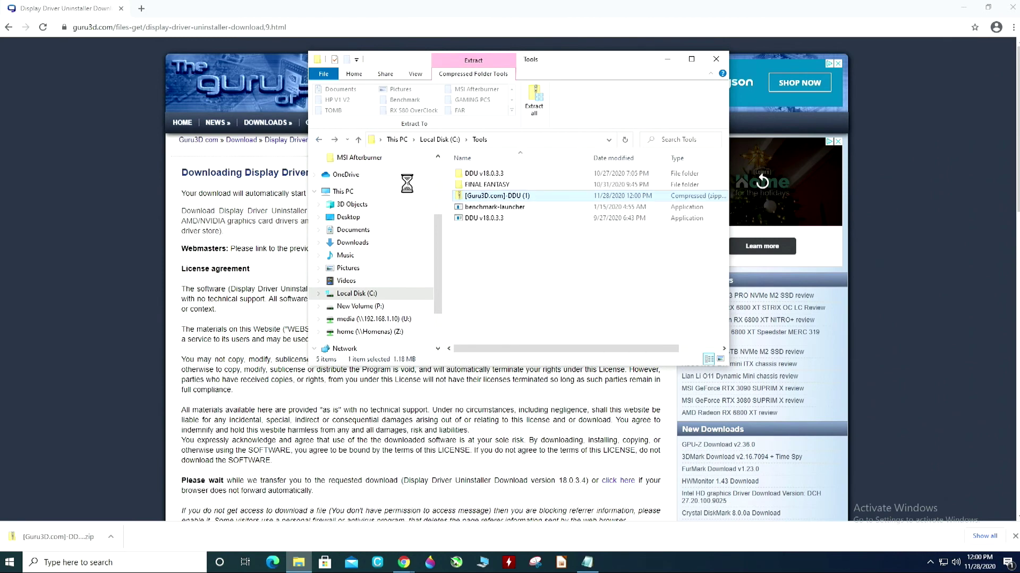
pyautogui.rightClick(476, 200)
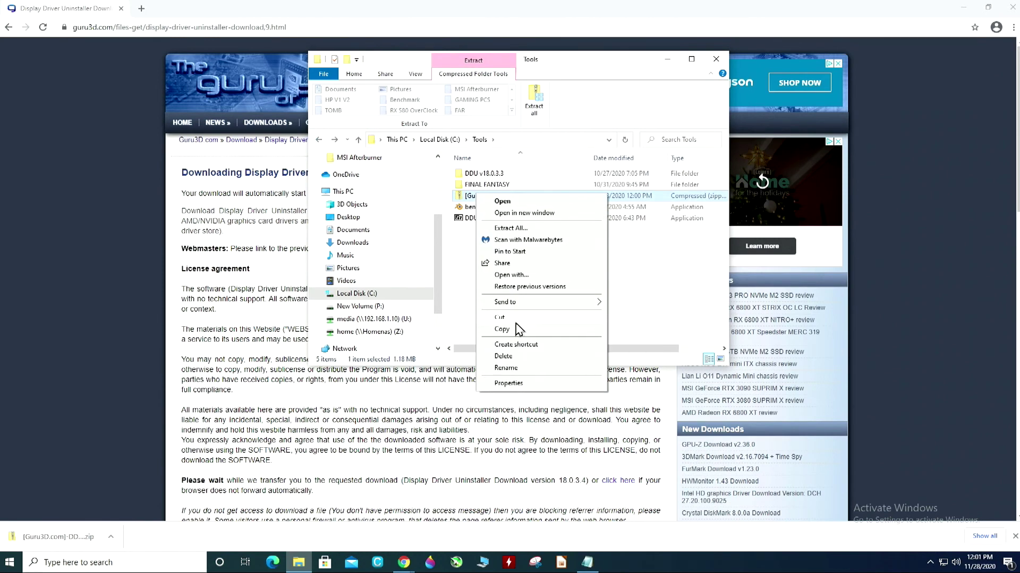
pyautogui.click(509, 228)
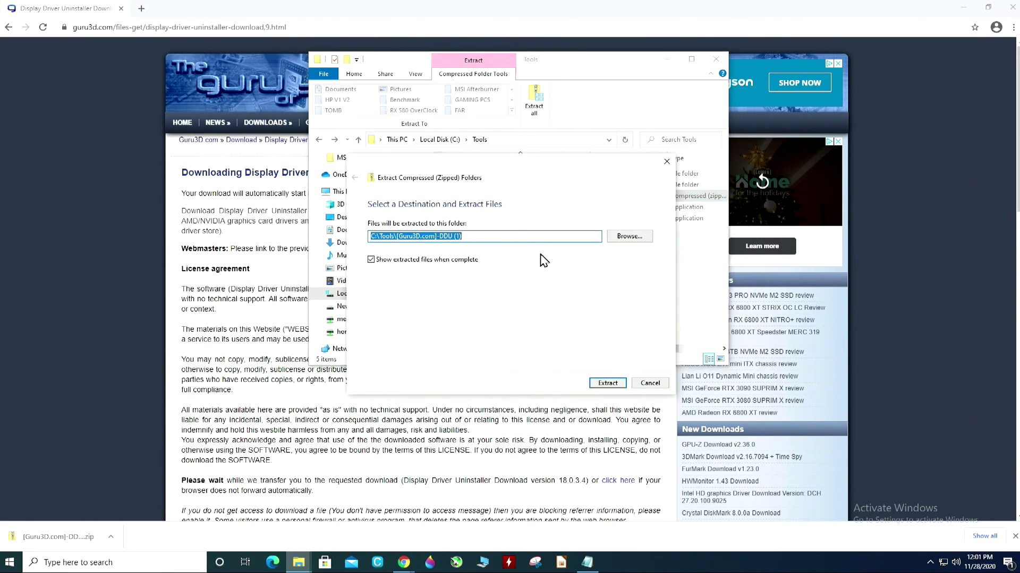
pyautogui.click(607, 383)
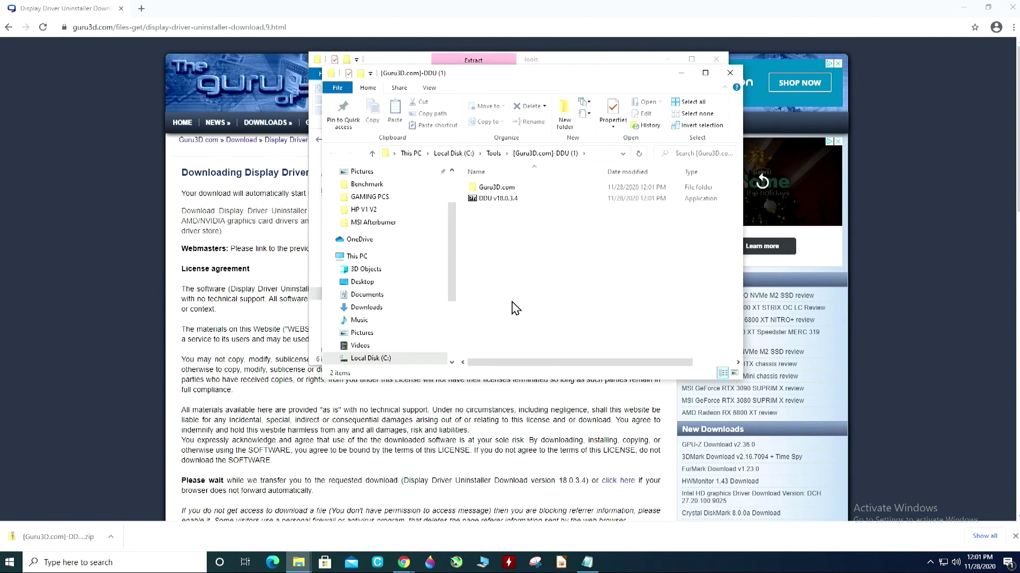
# Unpack the DDU v18.0.3.4 self-extracting archive in place and select the Display Driver Uninstaller application in the extracted folder.
pyautogui.doubleClick(498, 200)
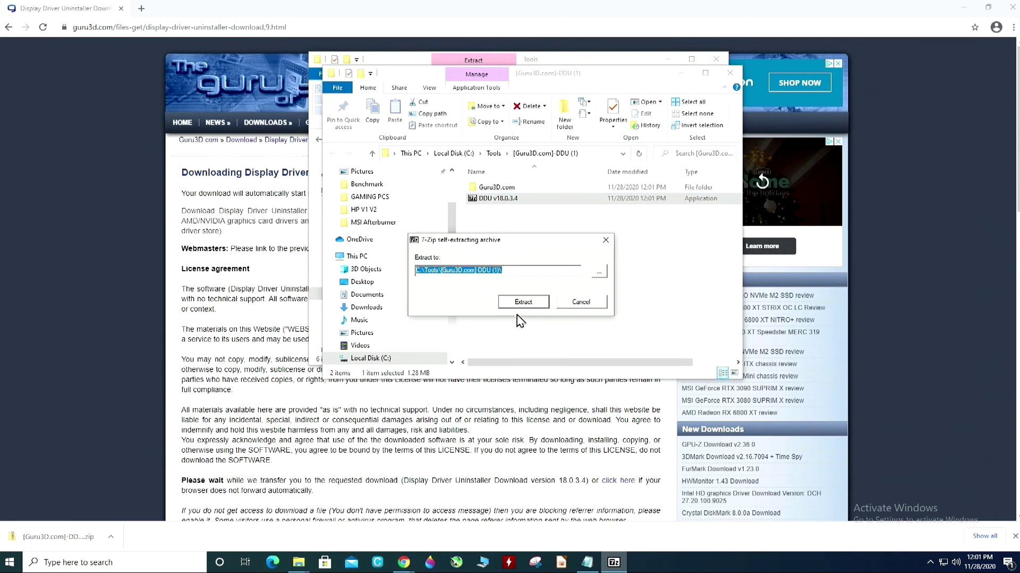
pyautogui.click(522, 302)
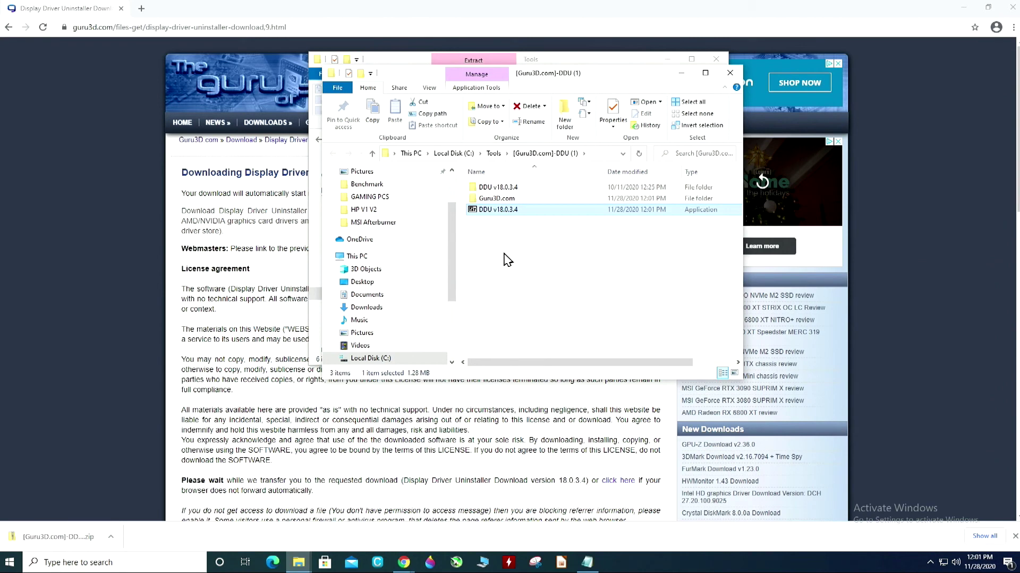
pyautogui.doubleClick(494, 188)
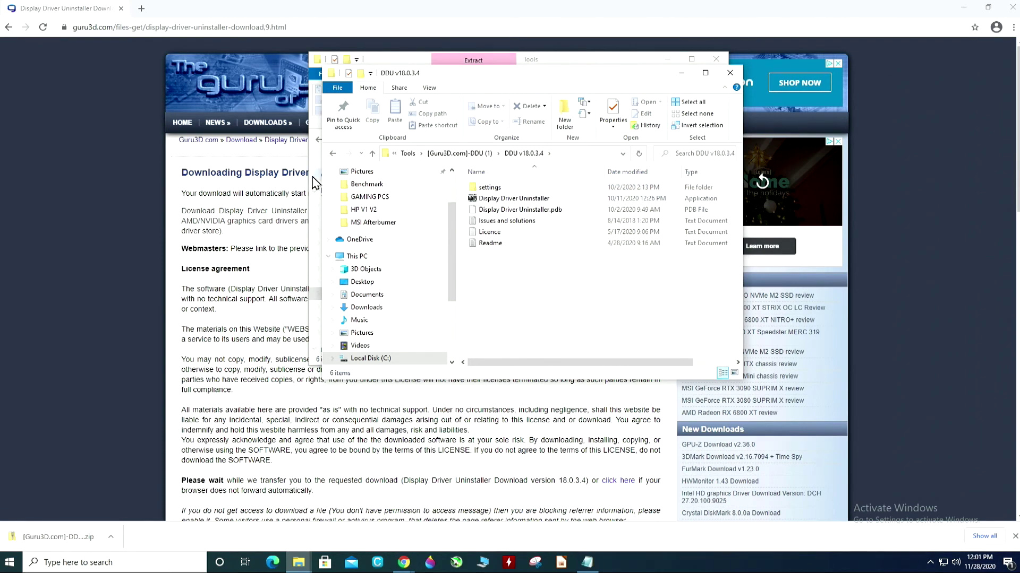
pyautogui.click(515, 200)
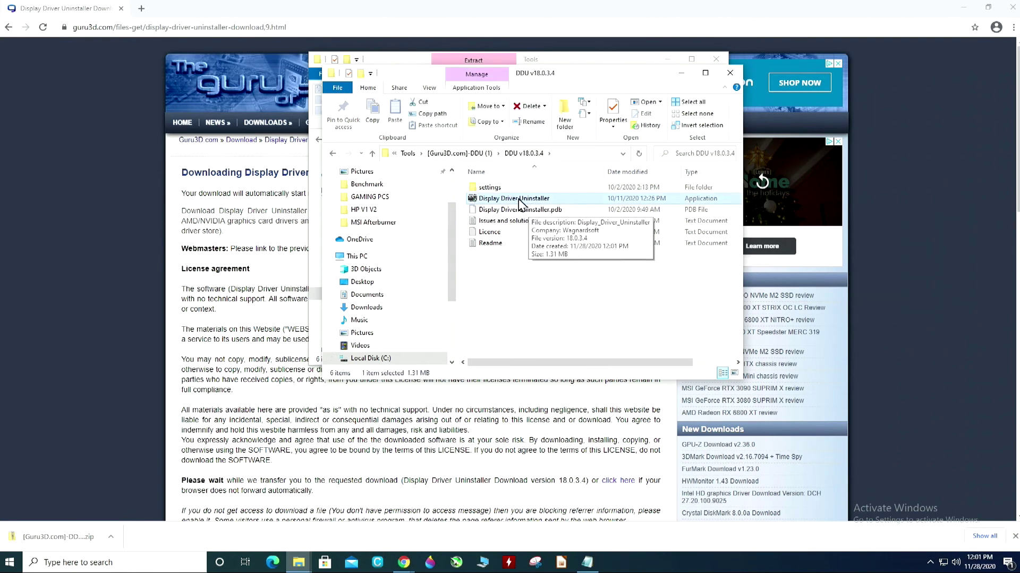
# Launch Display Driver Uninstaller with administrator permission, keep its default options, dismiss the startup notices and choose GPU as the device type.
pyautogui.doubleClick(519, 200)
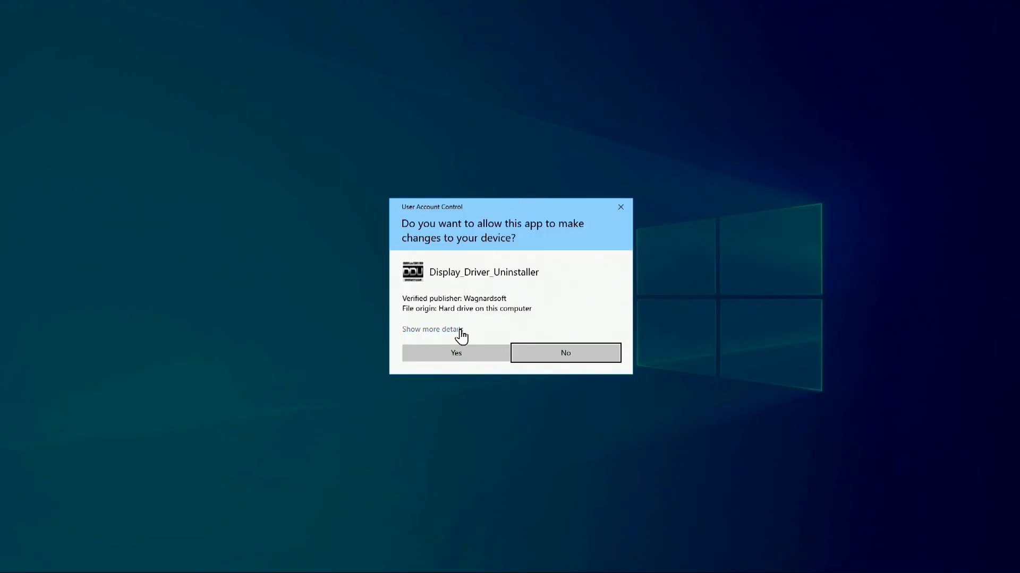
pyautogui.click(486, 355)
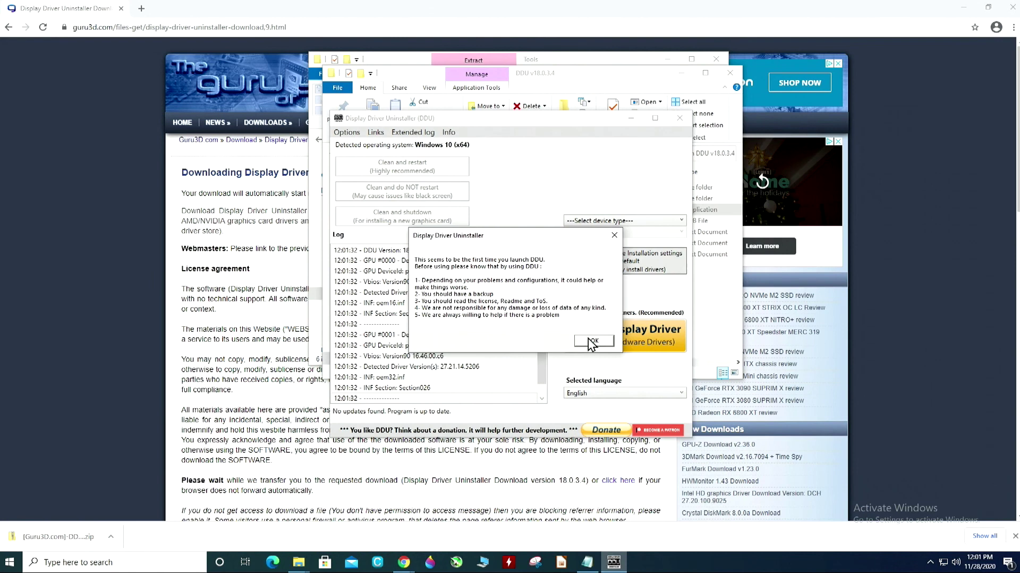
pyautogui.click(592, 341)
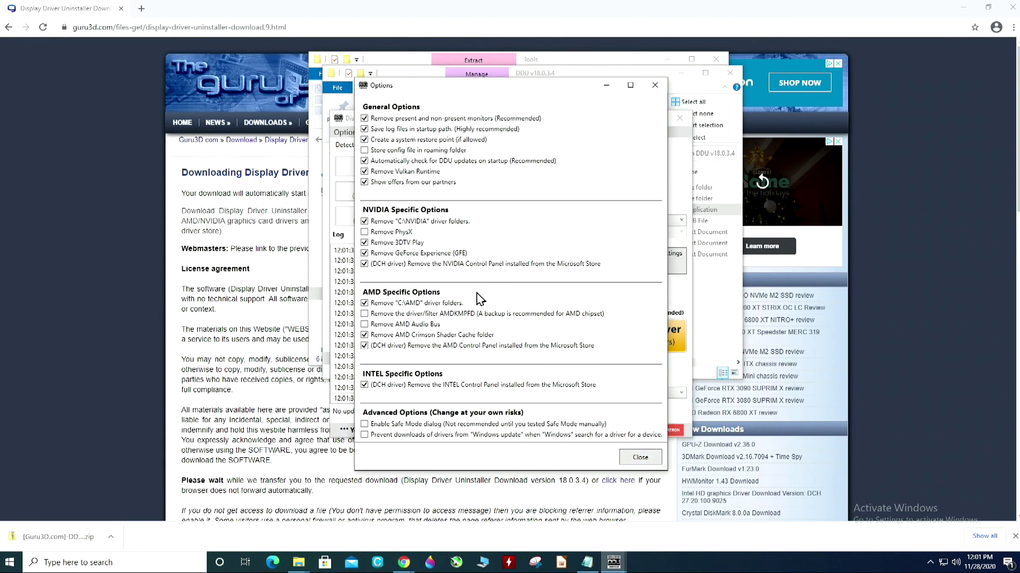
pyautogui.click(635, 460)
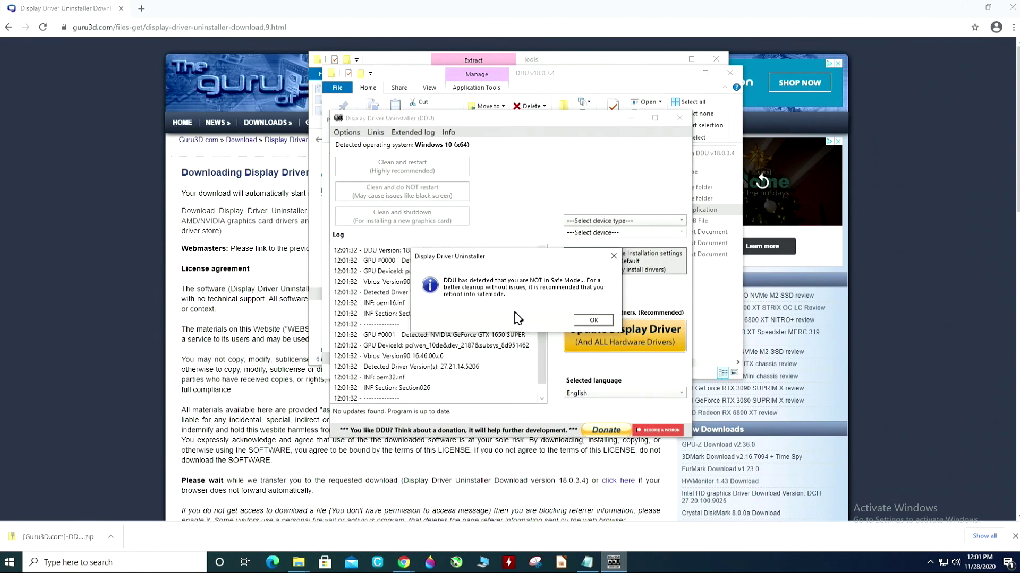
pyautogui.click(579, 318)
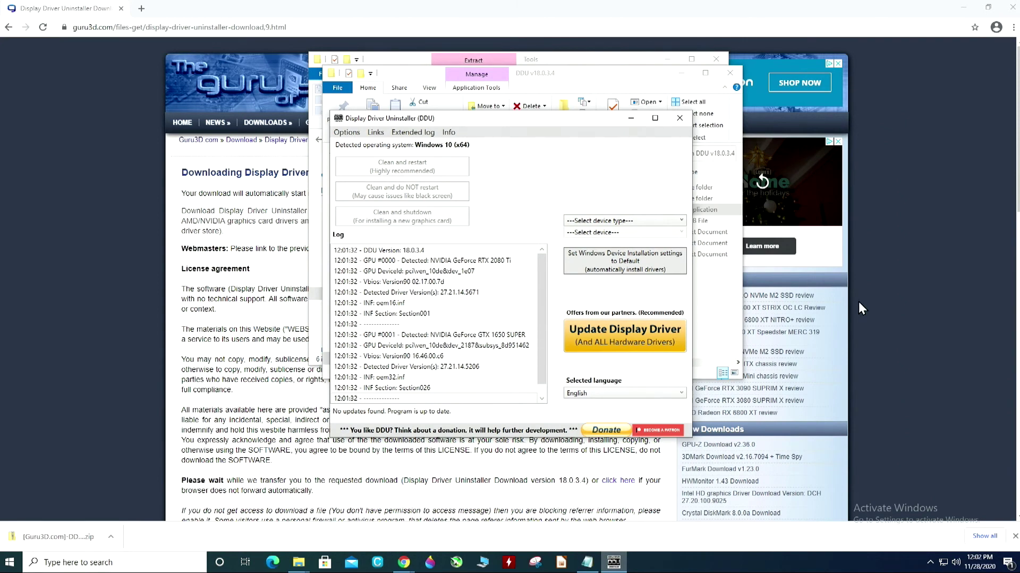
pyautogui.click(647, 220)
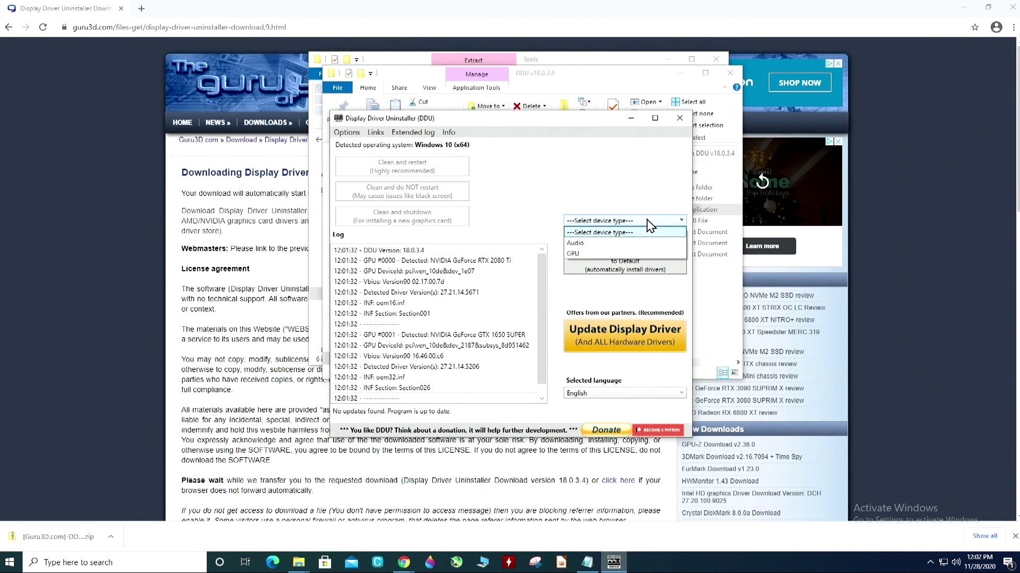
pyautogui.click(584, 254)
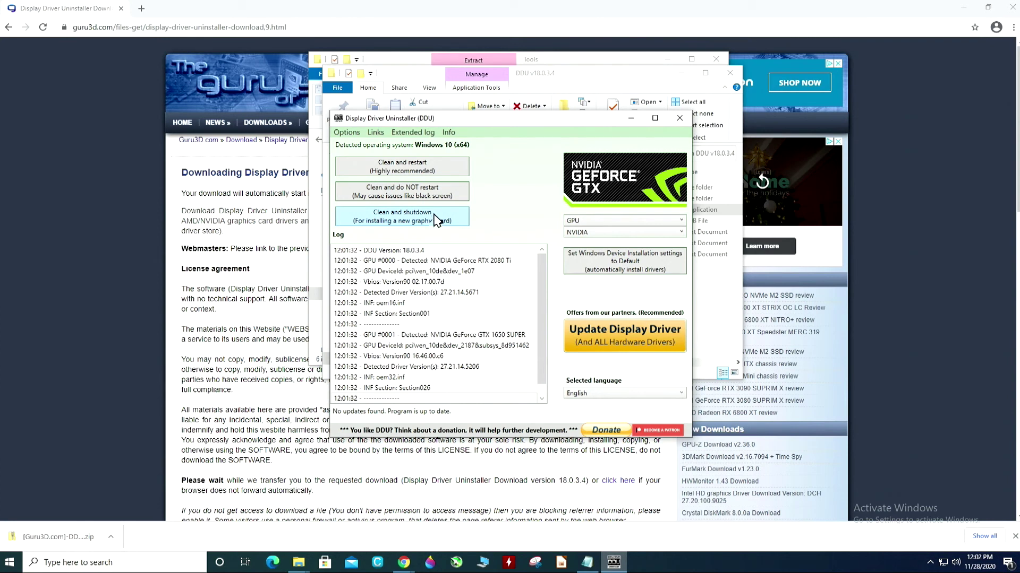
pyautogui.moveTo(535, 119); pyautogui.dragTo(530, 105)
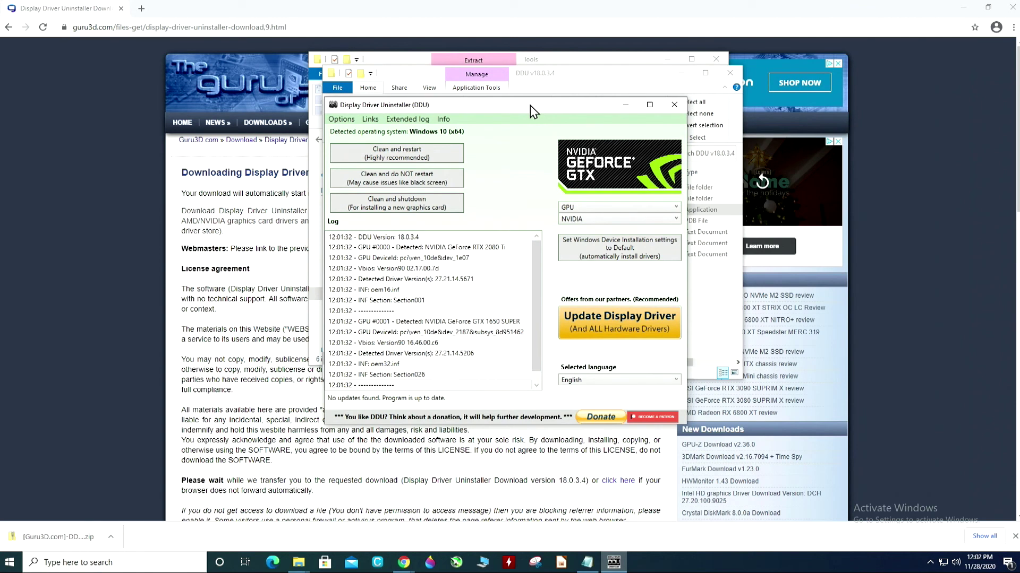
pyautogui.click(649, 107)
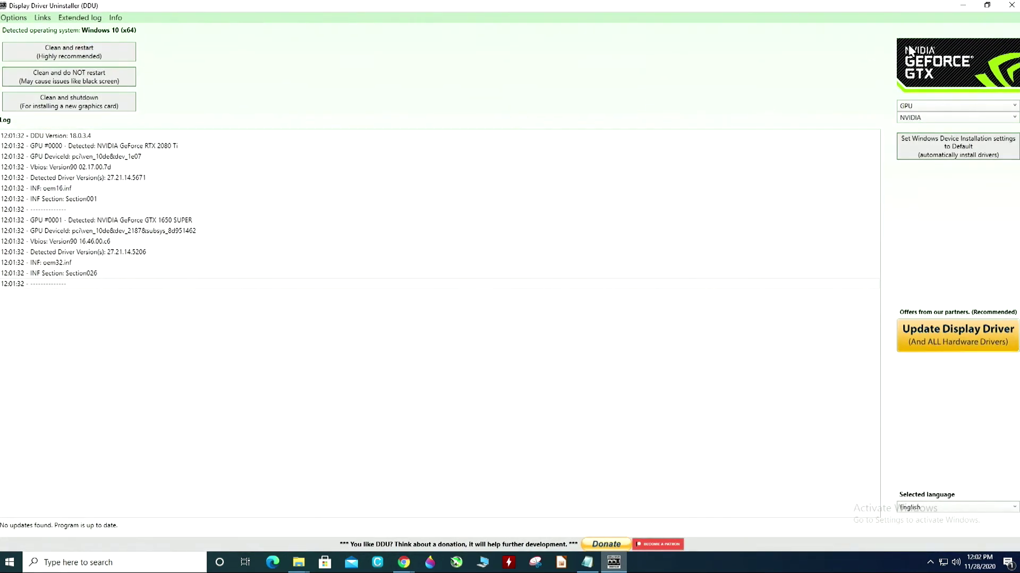
pyautogui.click(986, 6)
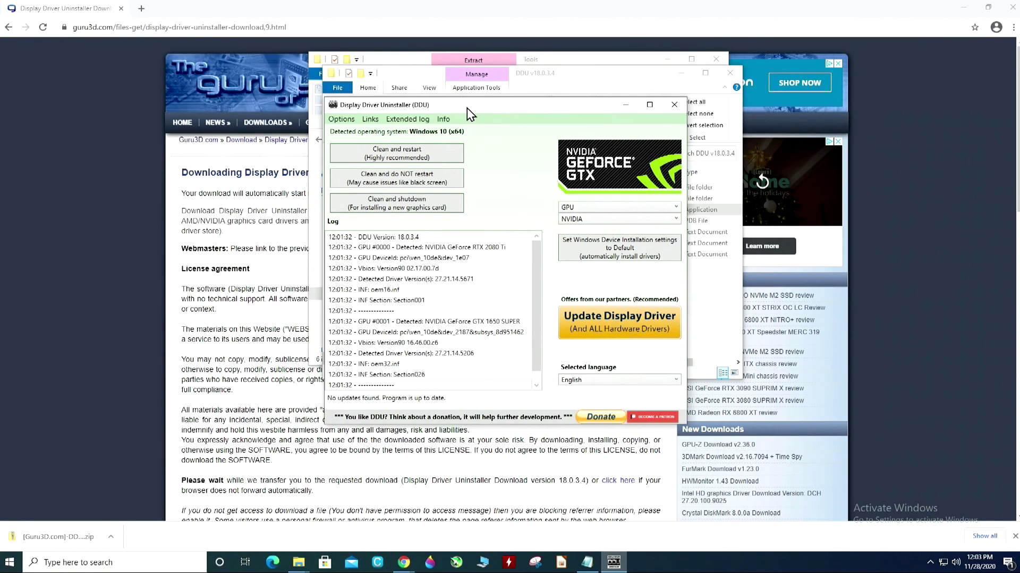
pyautogui.moveTo(467, 107); pyautogui.dragTo(477, 94)
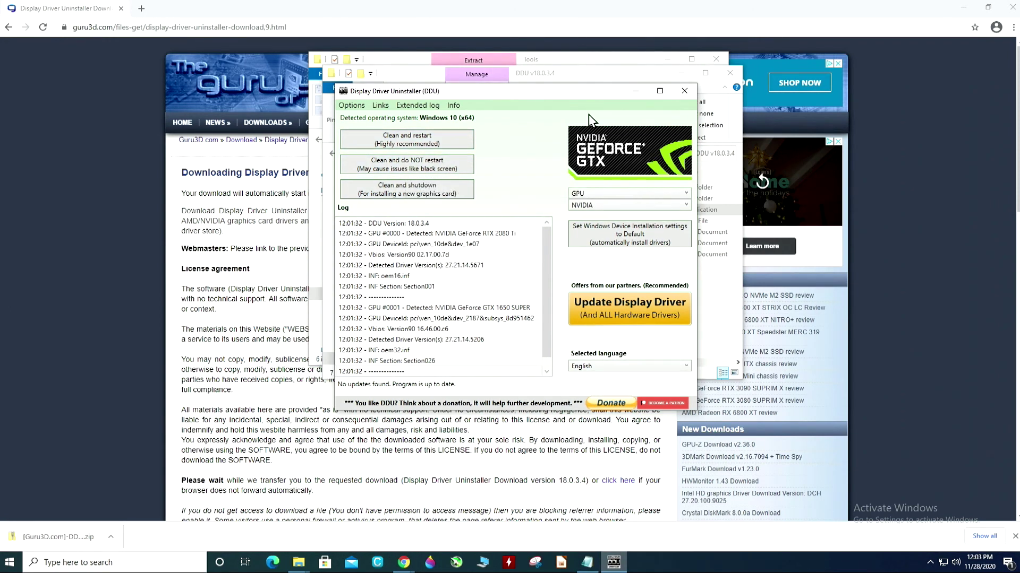
pyautogui.moveTo(523, 94); pyautogui.dragTo(528, 83)
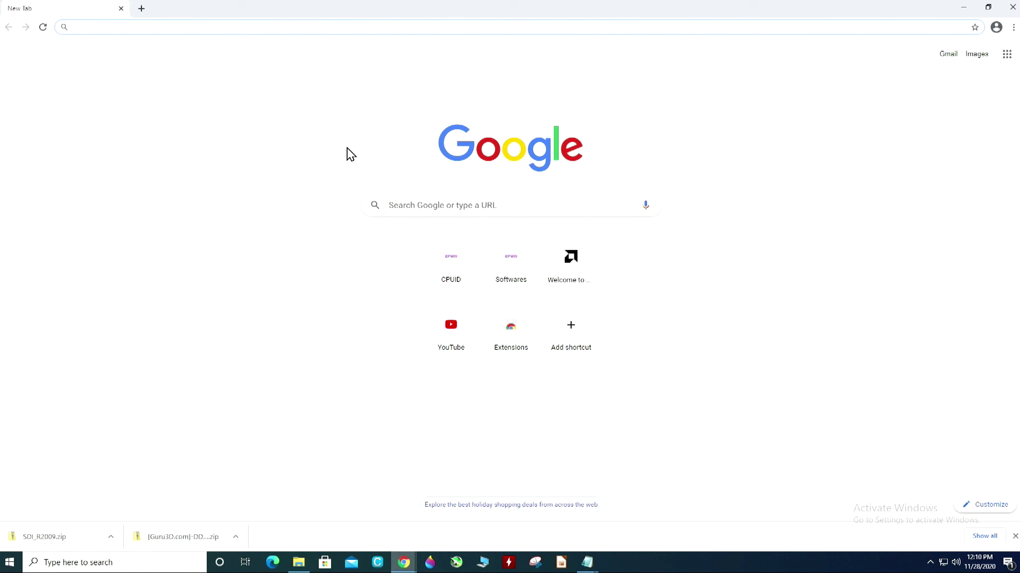
pyautogui.write('https://www.majorgeeks.com/files/details/snappy_driver_installer.html')
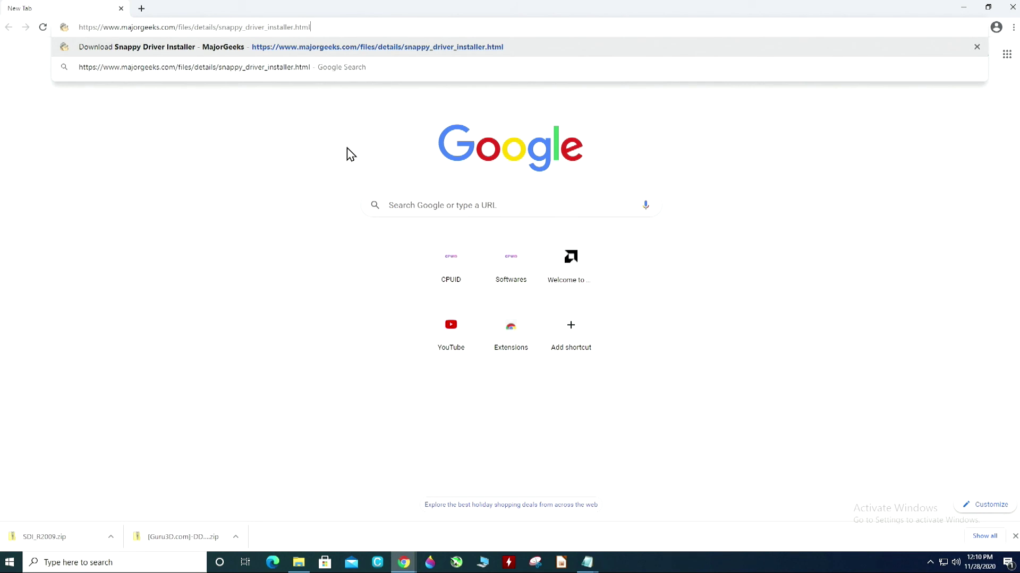
pyautogui.press('Return')
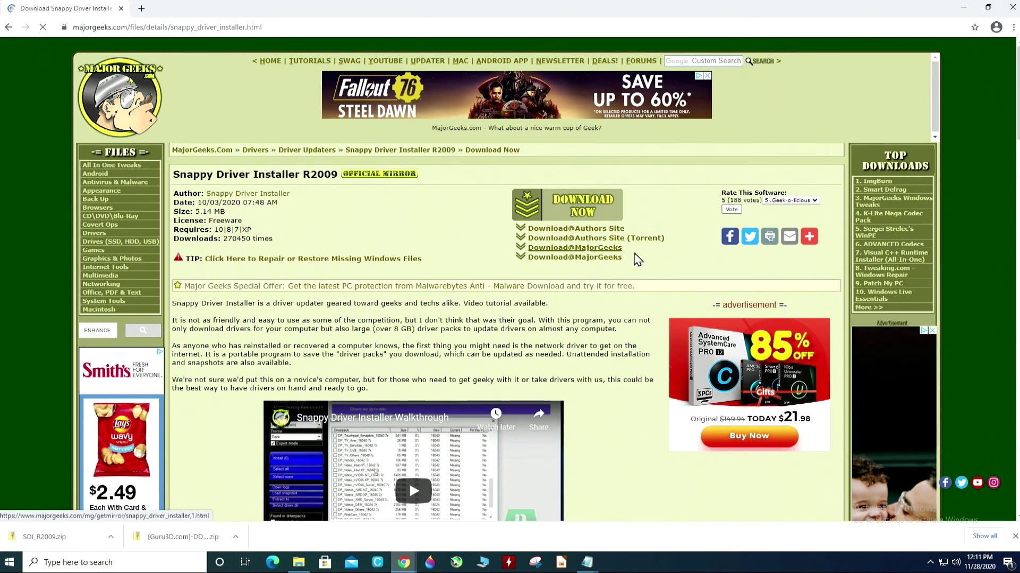
pyautogui.scroll(-3, 674, 208)
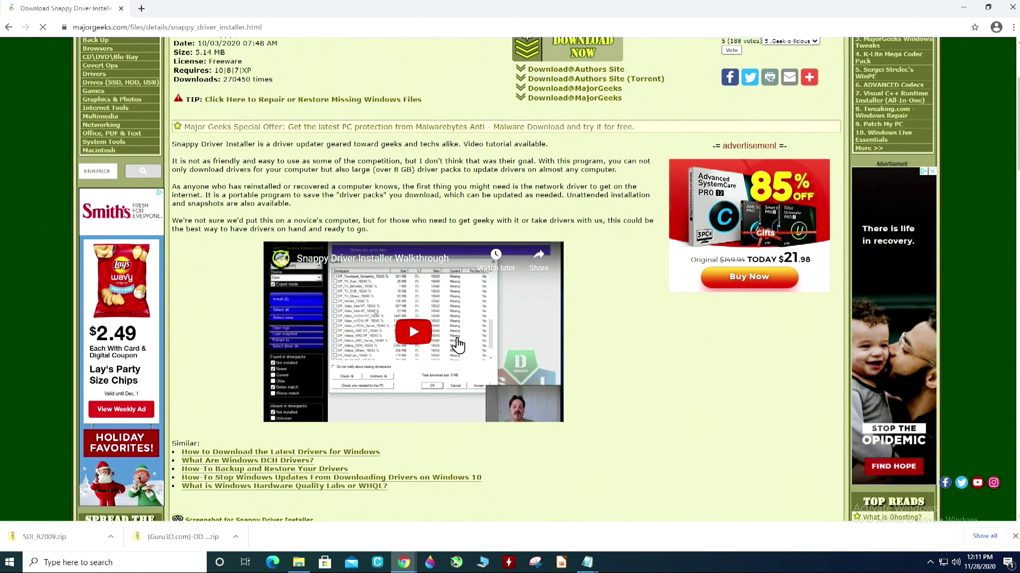
pyautogui.scroll(3, 643, 320)
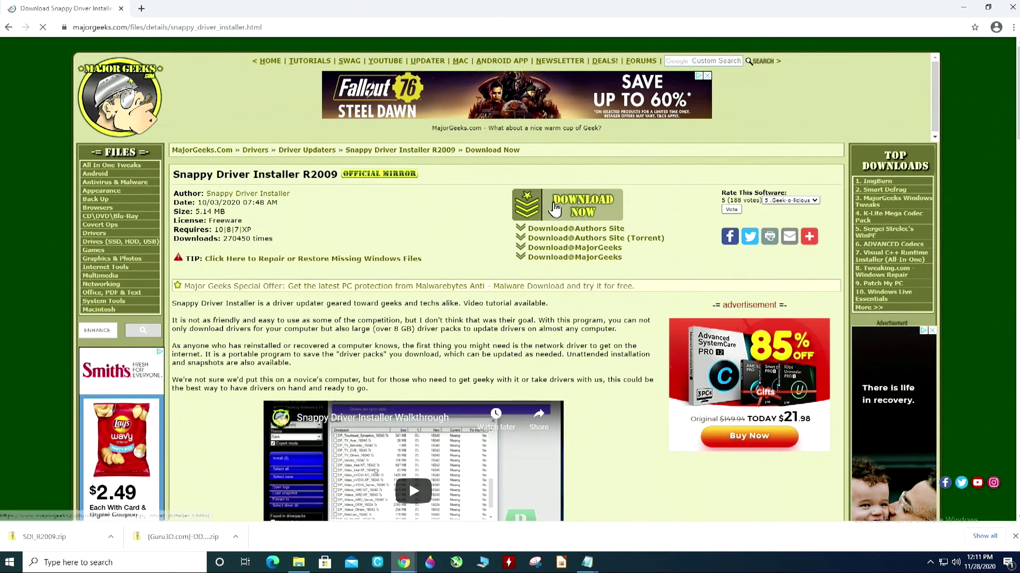
pyautogui.click(574, 209)
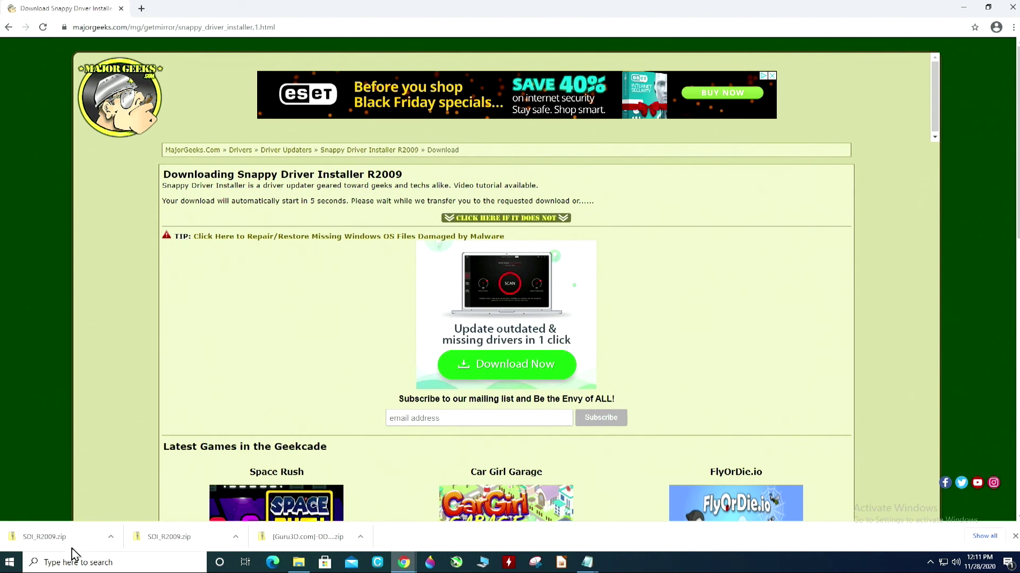
pyautogui.click(112, 540)
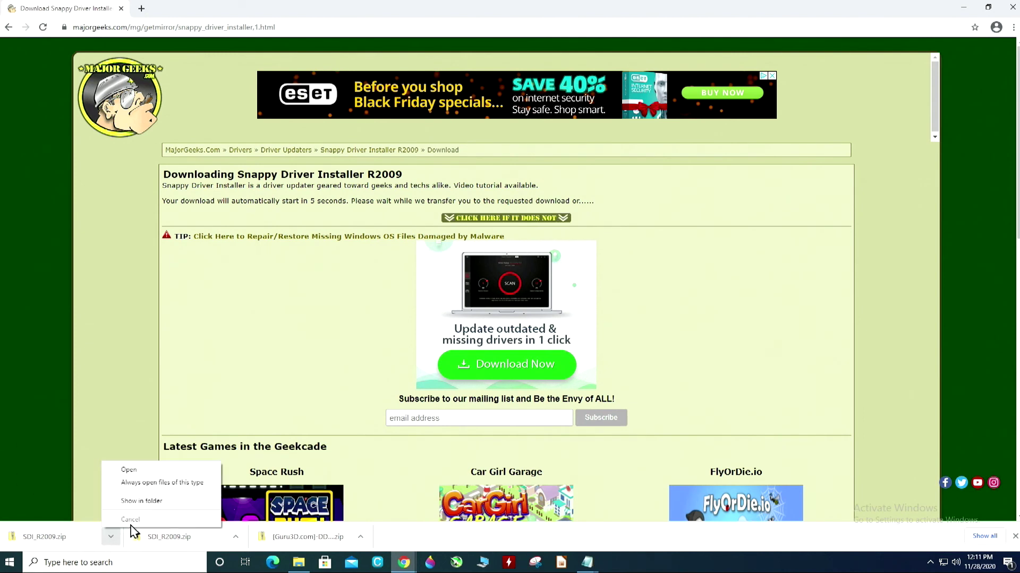
pyautogui.click(142, 507)
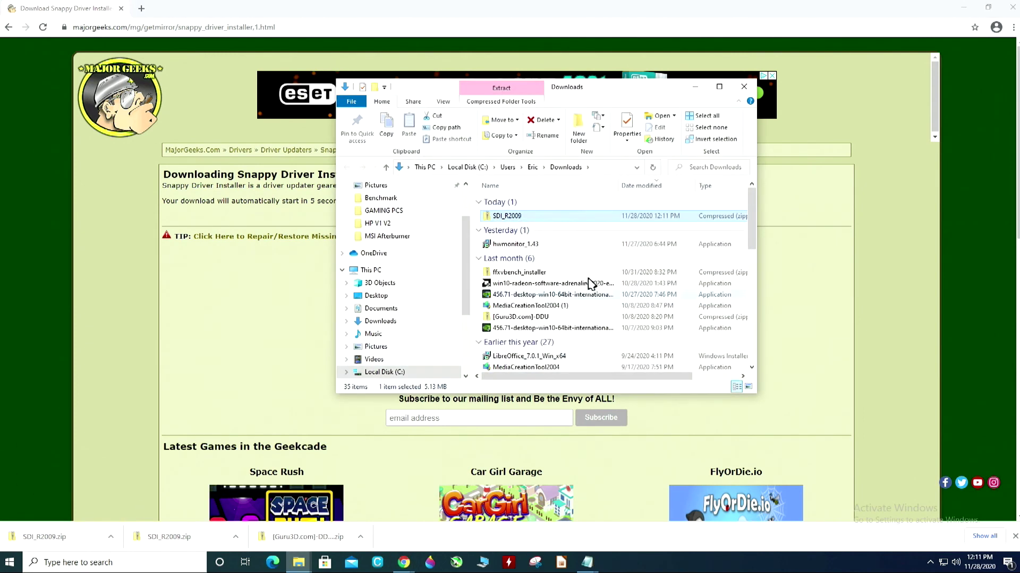
# Move the SDI_R2009 zip from Downloads into the Tools folder on Local Disk (C:).
pyautogui.rightClick(573, 223)
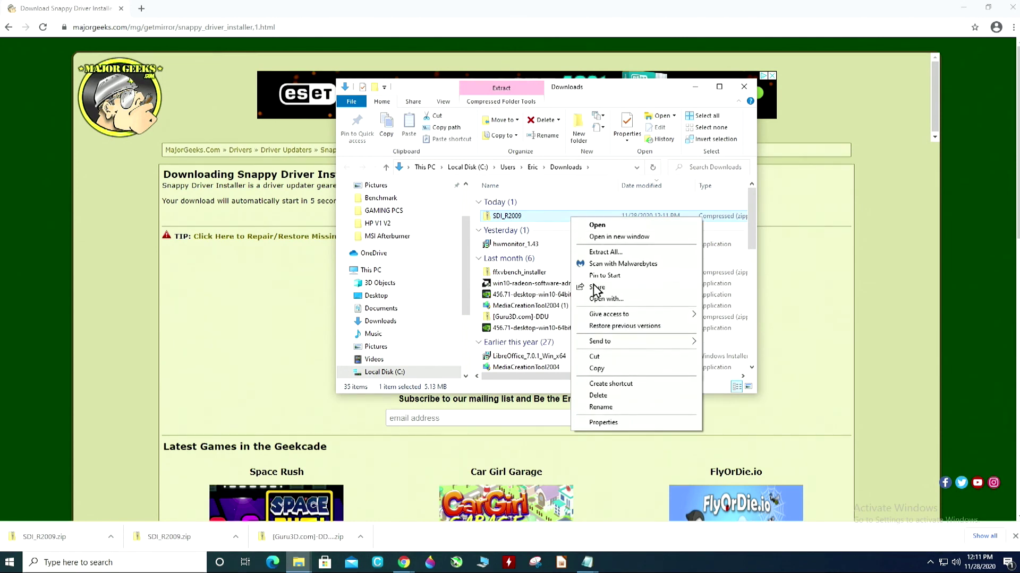
pyautogui.click(586, 361)
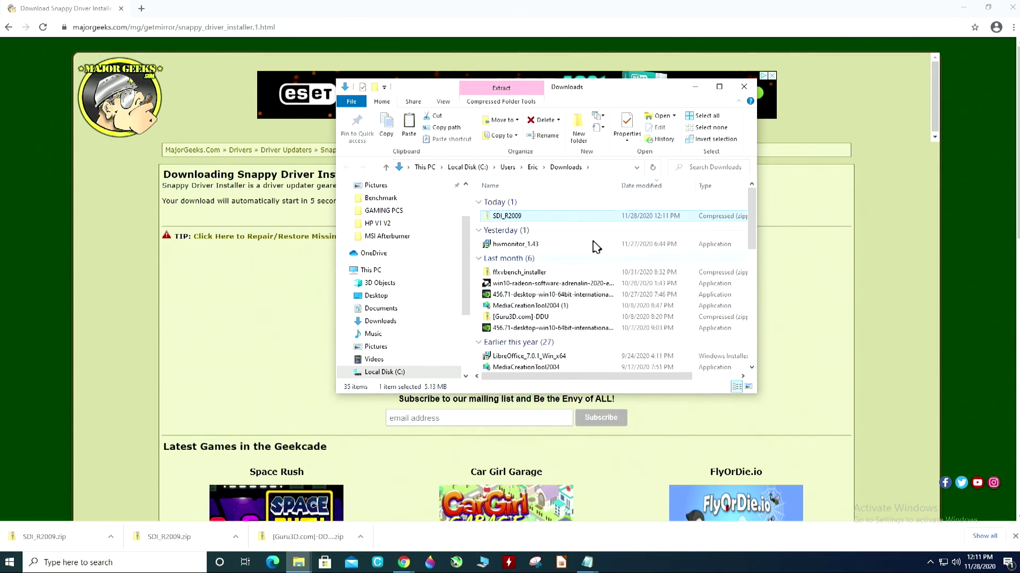
pyautogui.click(743, 87)
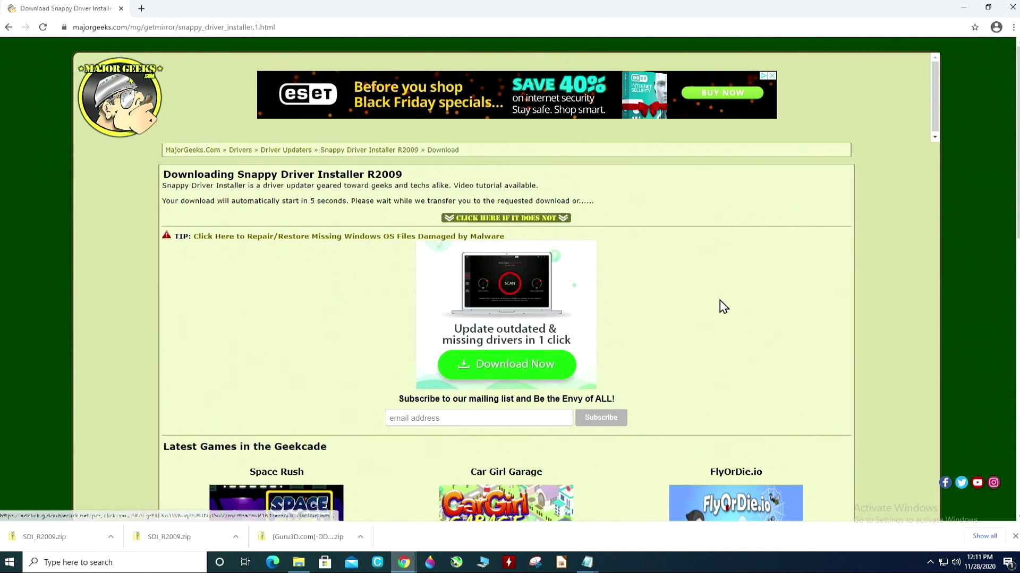
pyautogui.hotkey('alt', 'Tab')
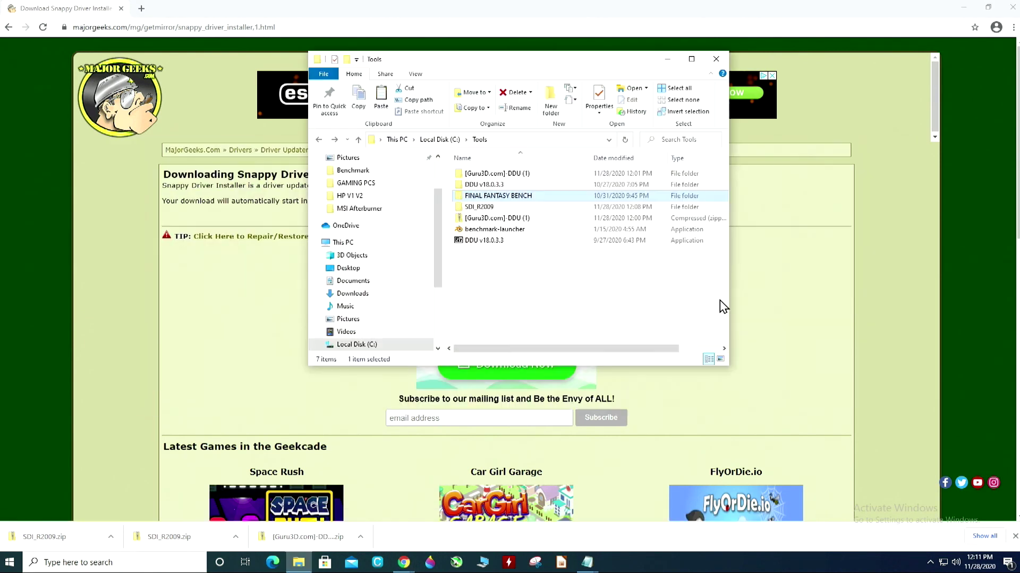
pyautogui.rightClick(550, 299)
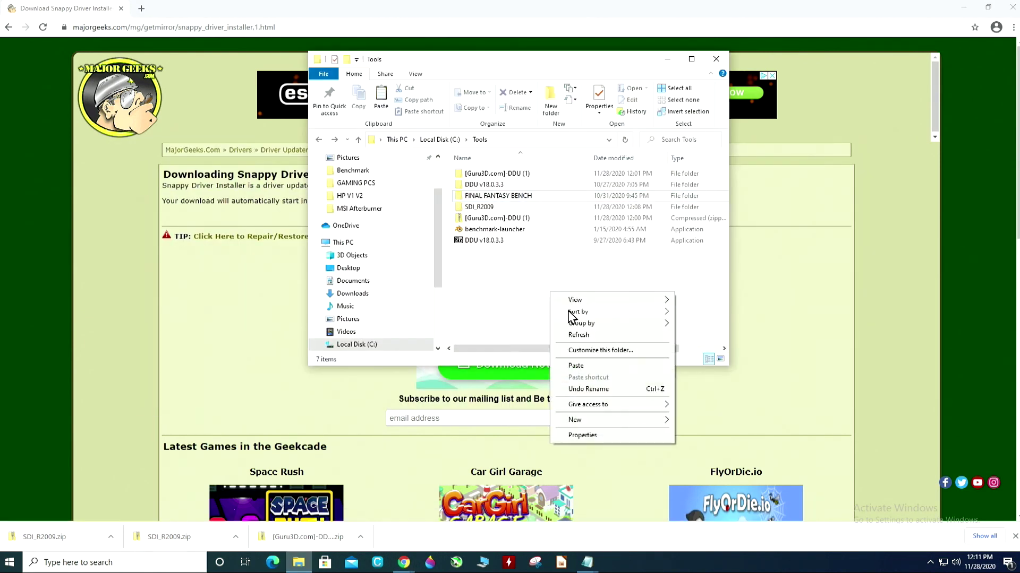
pyautogui.click(584, 364)
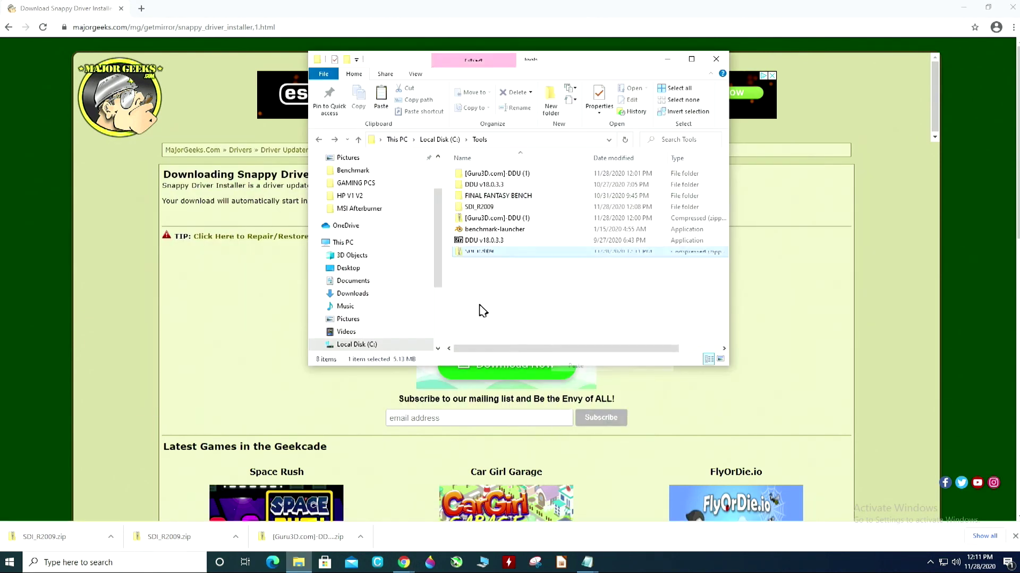
# Extract the SDI_R2009 zip to C:\Tools\SDI_R2009, replacing the files with the same names in the destination.
pyautogui.rightClick(488, 252)
pyautogui.click(523, 285)
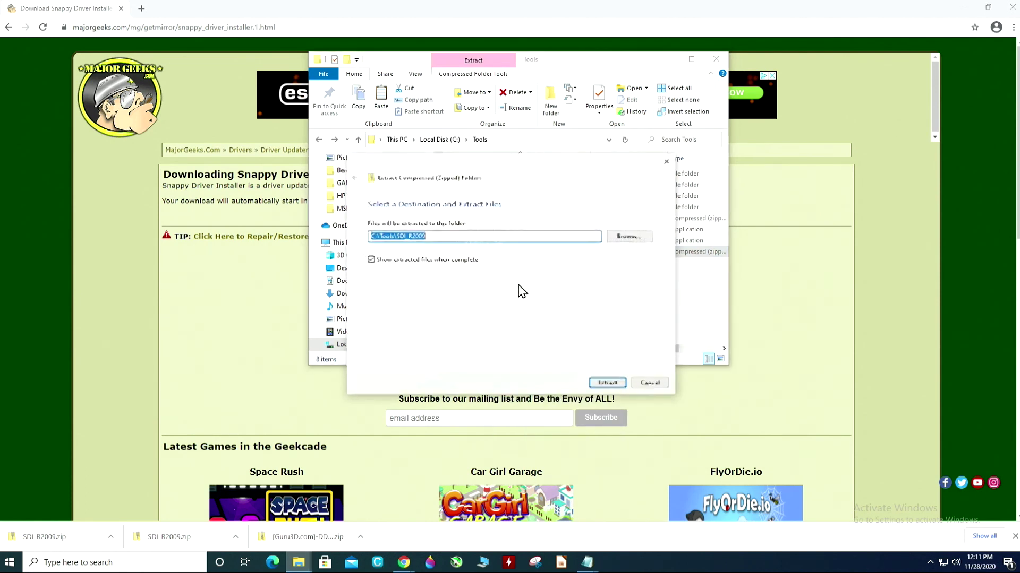
pyautogui.click(607, 383)
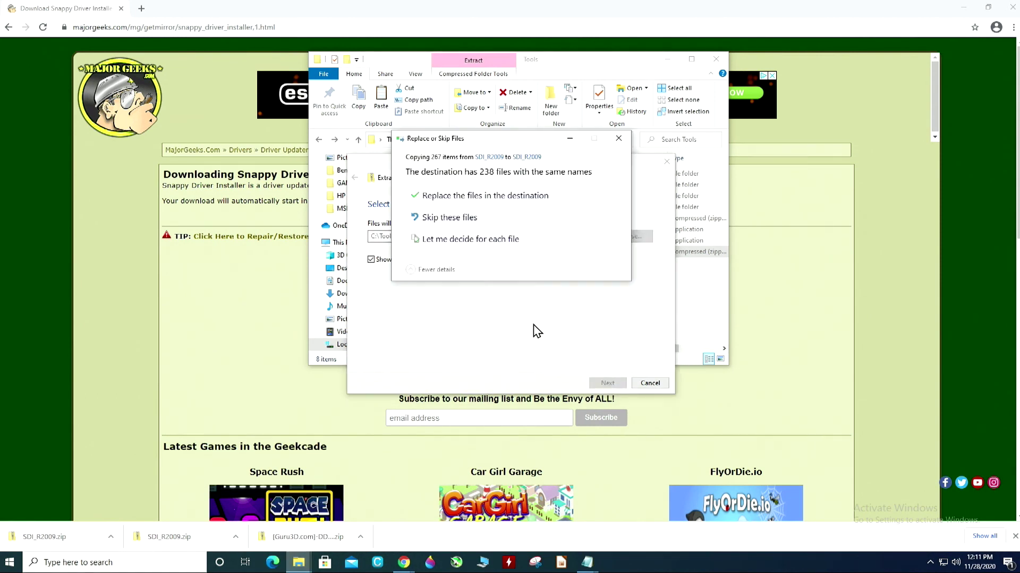
pyautogui.click(467, 200)
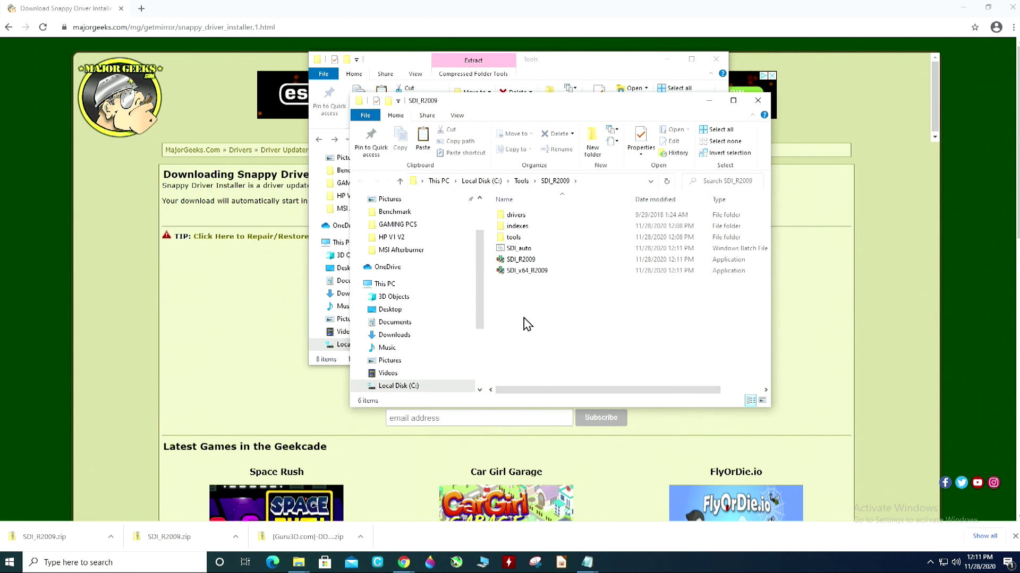
# Run the SDI_x64_R2009 application with administrator permission and allow it through the firewall on private networks.
pyautogui.click(537, 271)
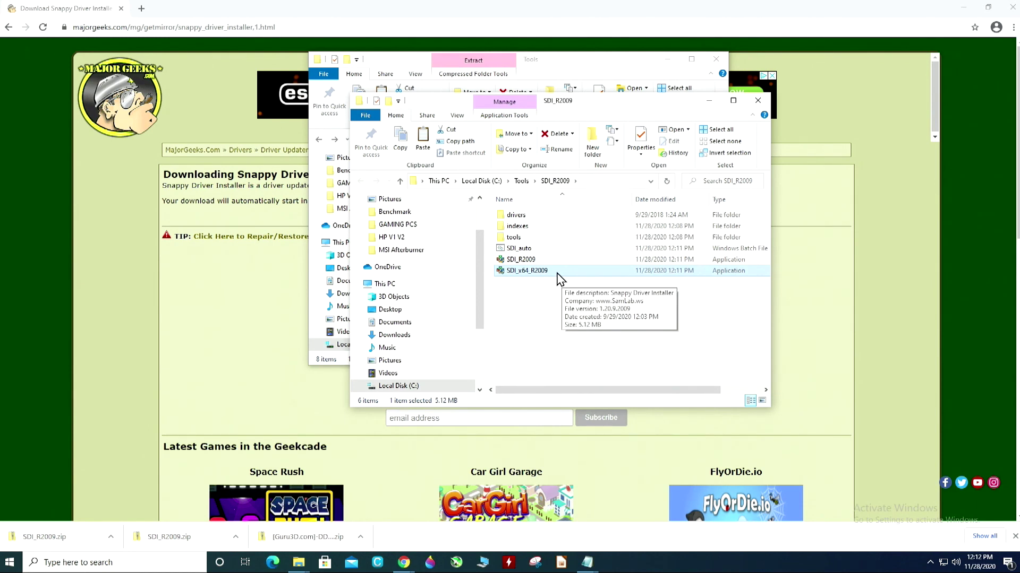
pyautogui.doubleClick(558, 272)
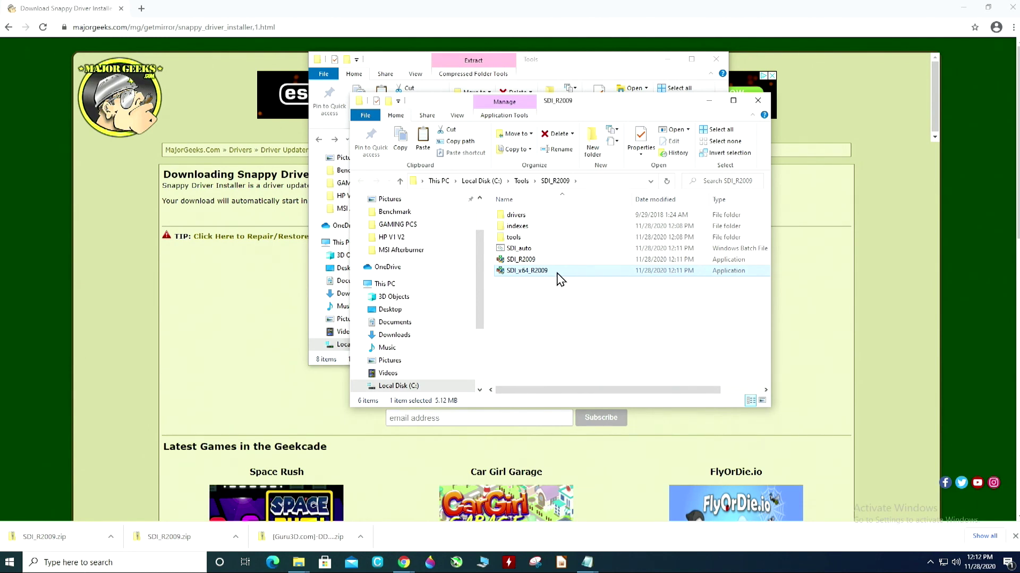
pyautogui.click(480, 359)
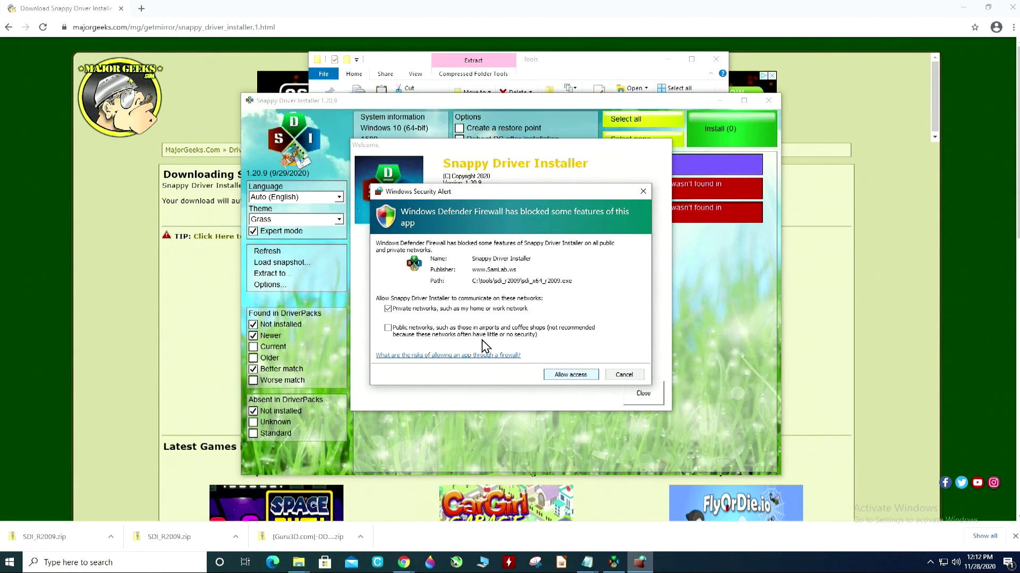
pyautogui.click(563, 374)
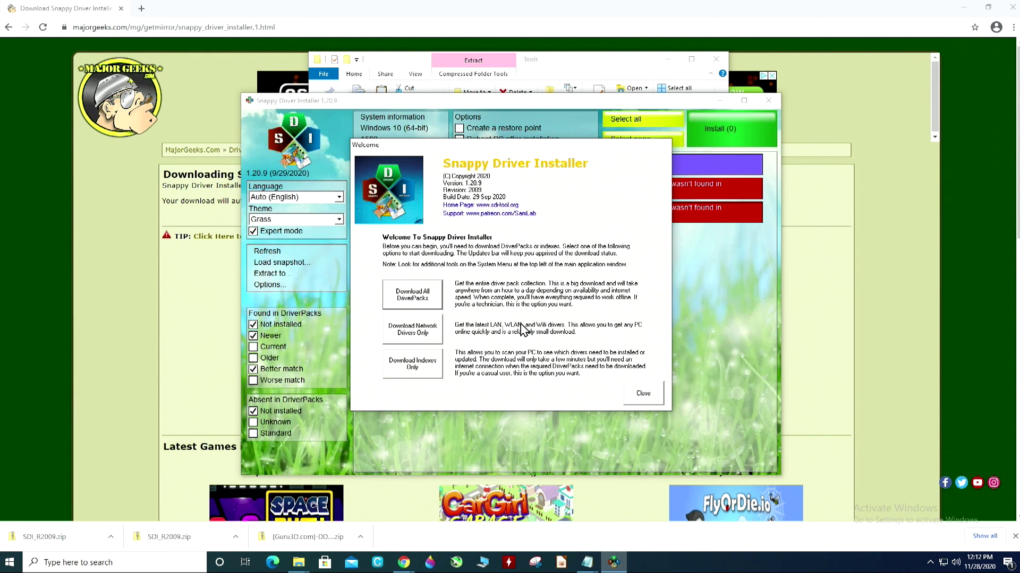
# Choose to download all DriverPacks in Snappy Driver Installer, then view the driver pack update list and close it without changes.
pyautogui.click(428, 298)
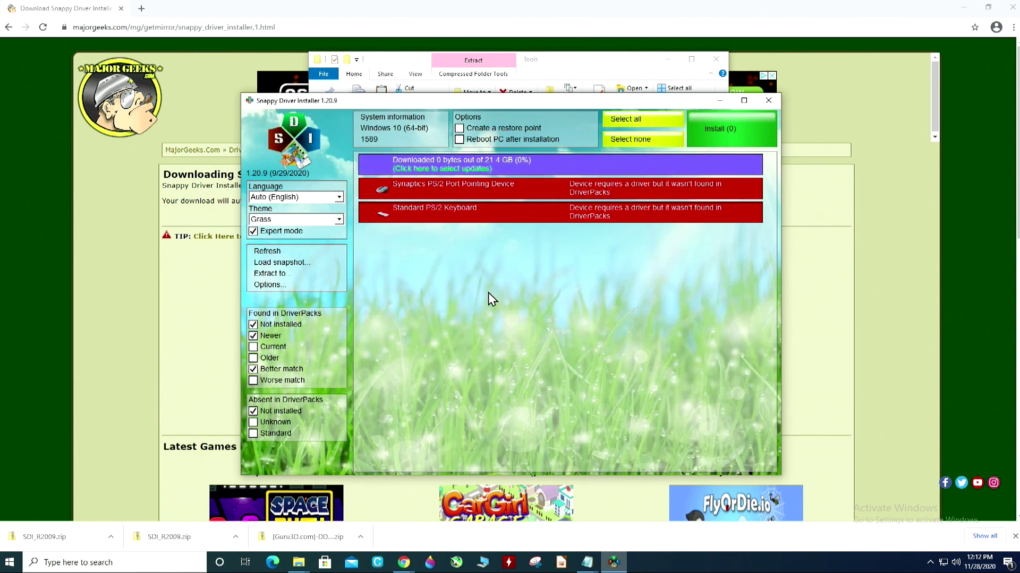
pyautogui.click(494, 162)
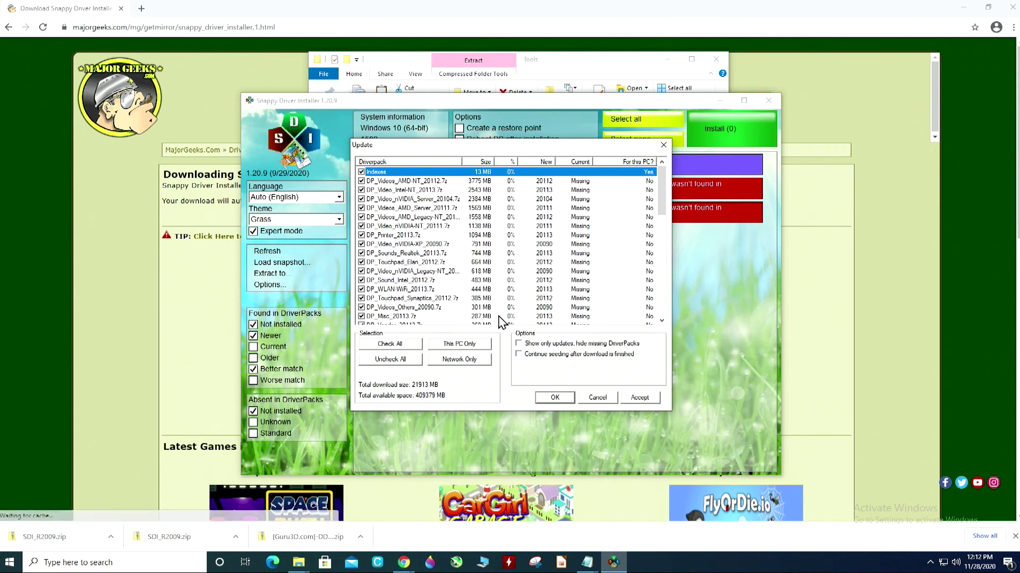
pyautogui.click(589, 399)
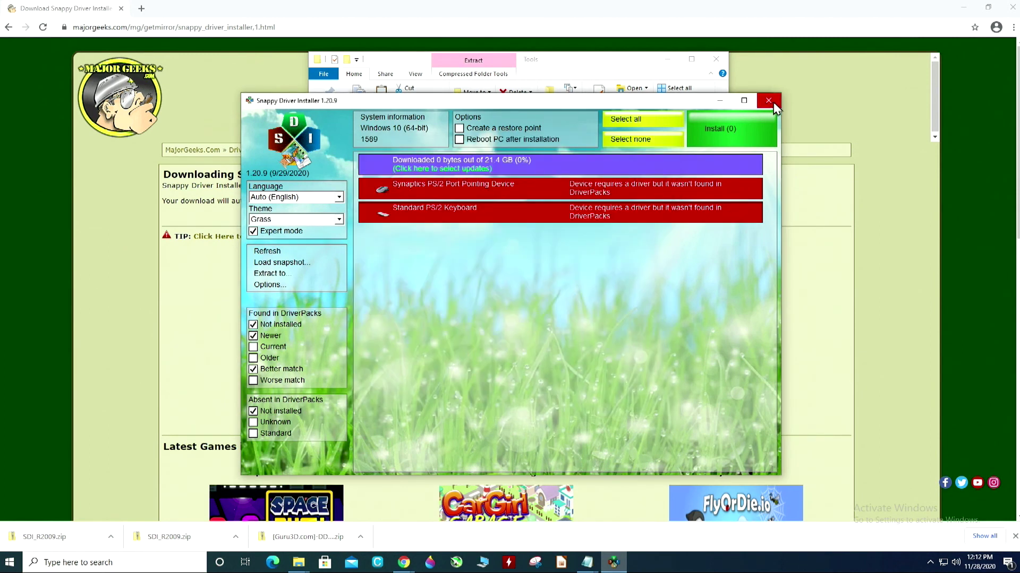
# Close Snappy Driver Installer and launch the SDI_x64_R2009 application again from C:\Tools\SDI_R2009.
pyautogui.click(768, 101)
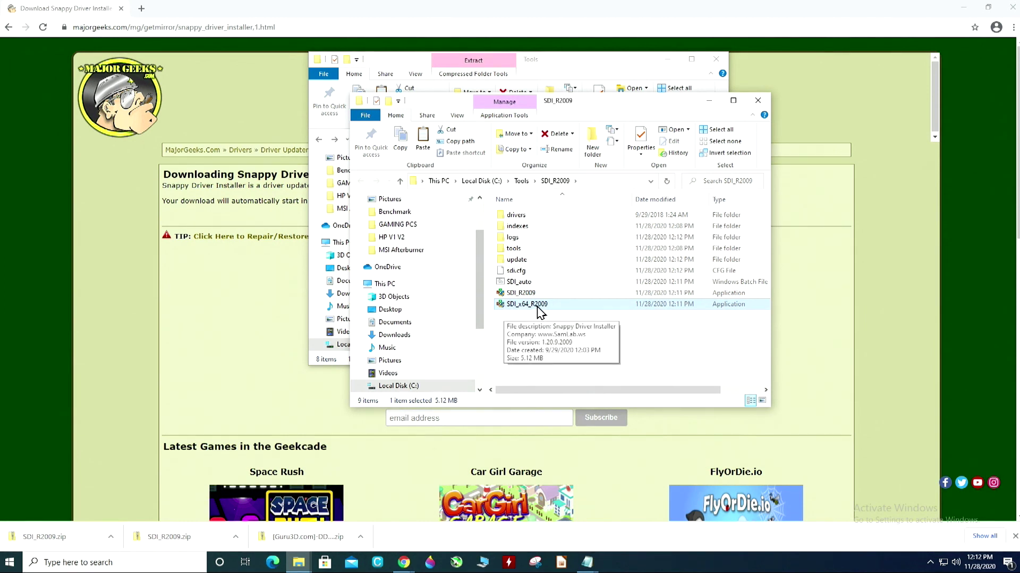
pyautogui.doubleClick(556, 307)
pyautogui.click(485, 360)
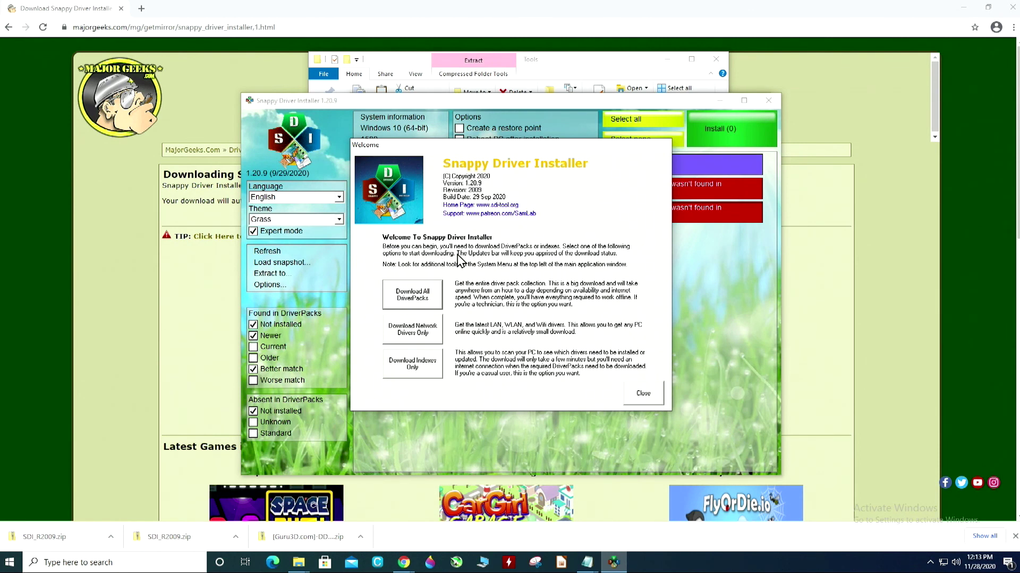
# Choose to download all DriverPacks, then restrict the update selection to this PC only and start downloading the indexes.
pyautogui.click(425, 303)
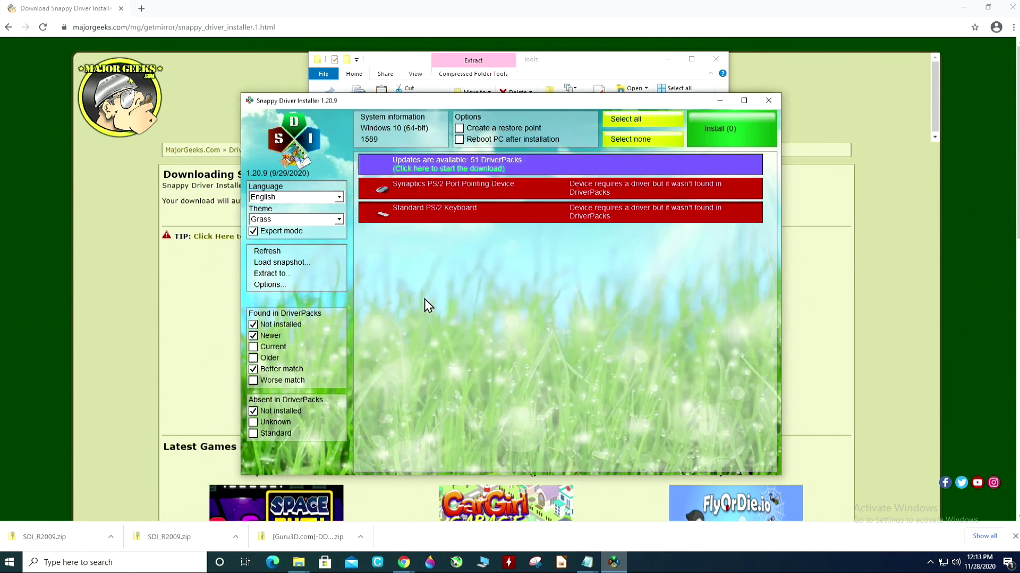
pyautogui.click(530, 166)
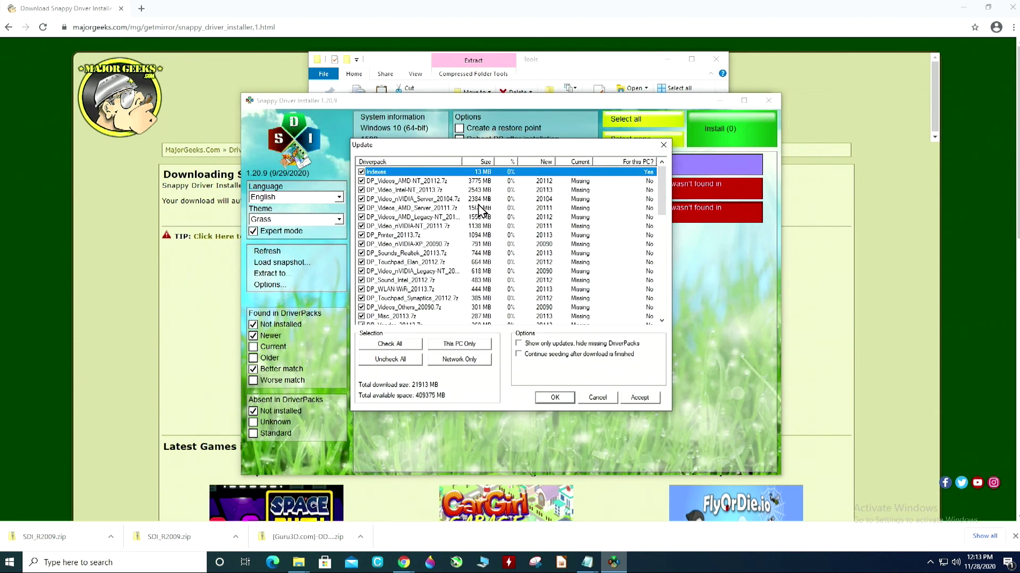
pyautogui.click(457, 346)
pyautogui.click(457, 345)
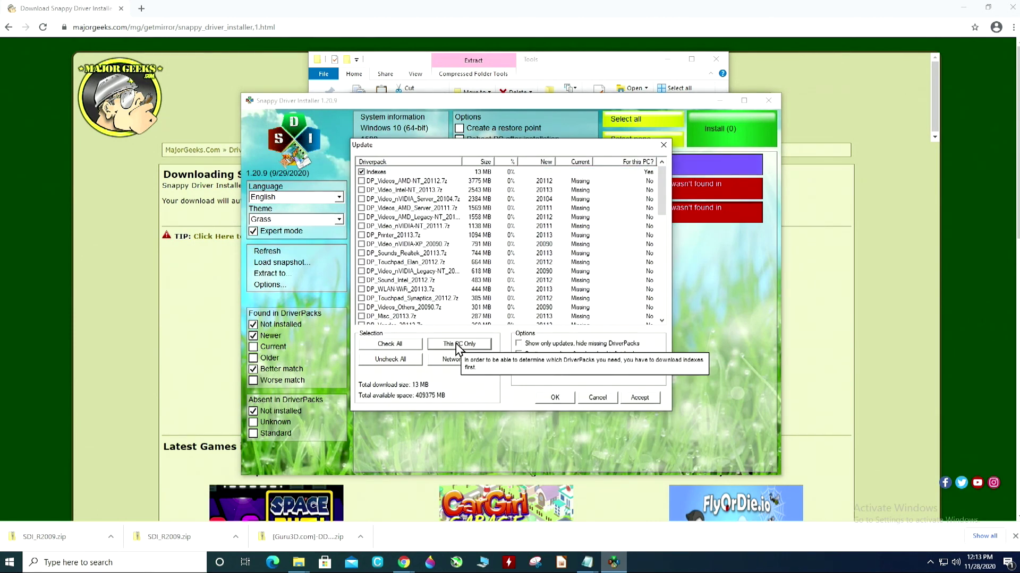
pyautogui.click(538, 401)
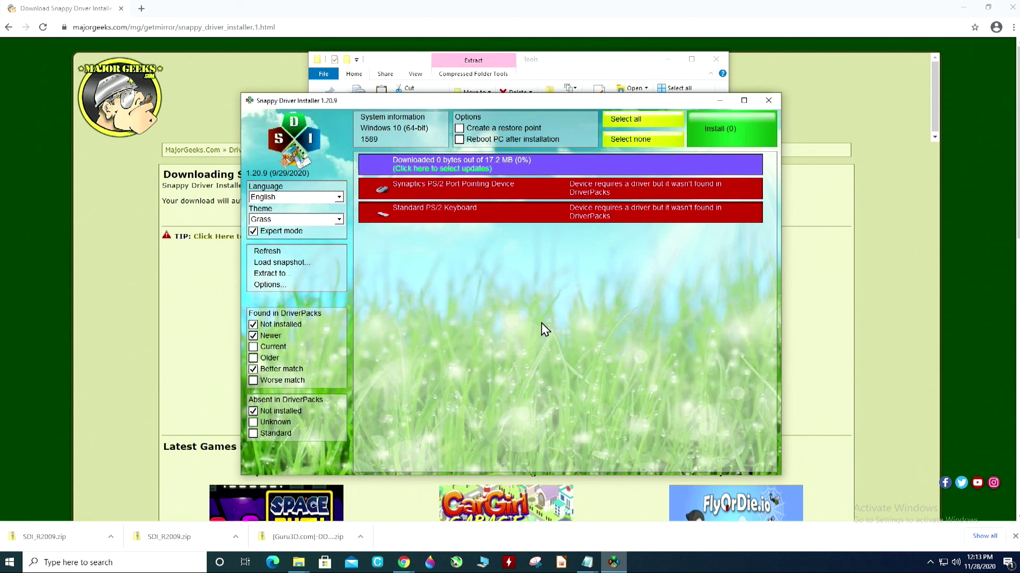
pyautogui.moveTo(563, 170)
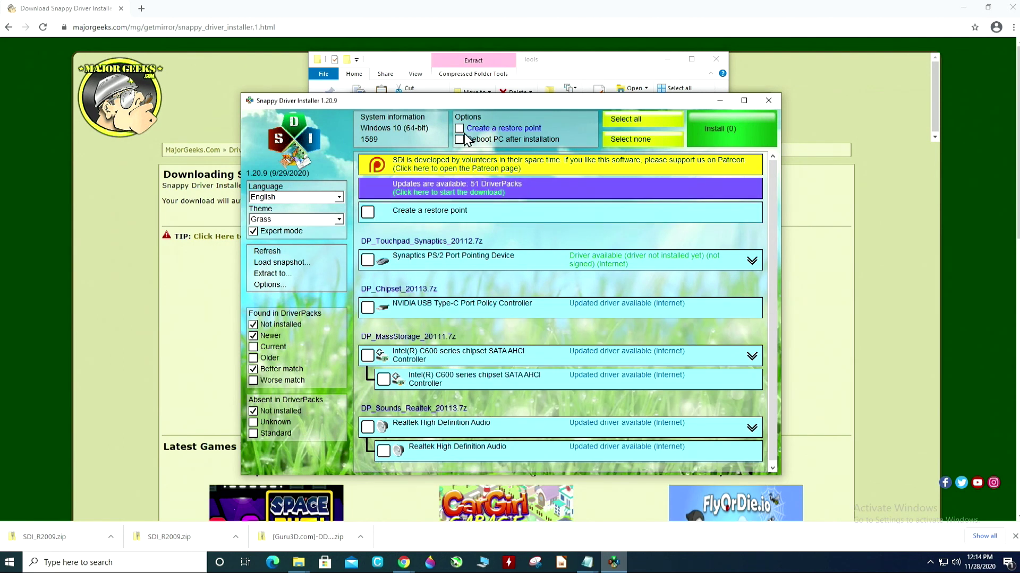
# Select all the drivers offered for installation and enable rebooting the PC after installation.
pyautogui.click(626, 120)
pyautogui.click(459, 129)
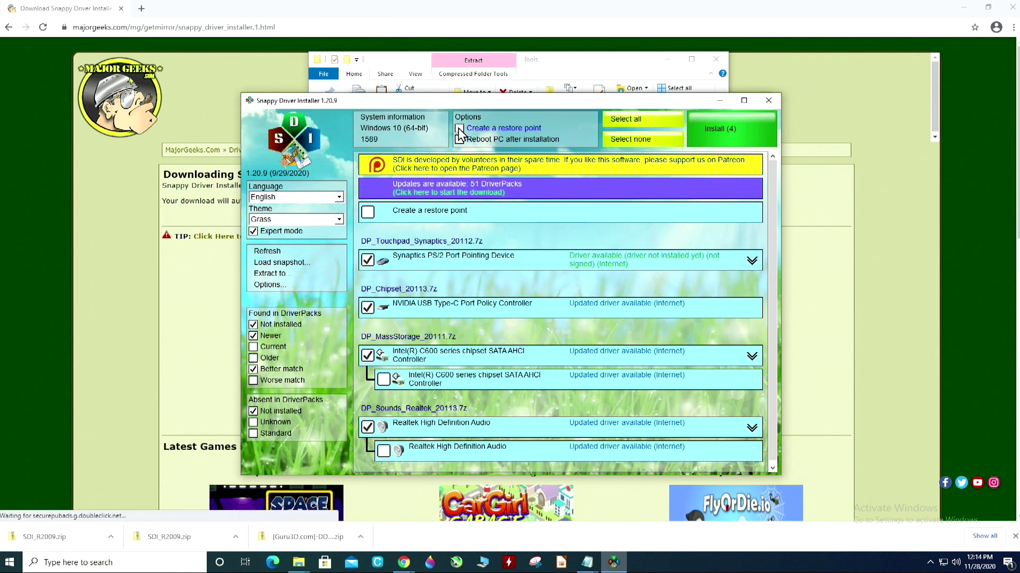
pyautogui.click(458, 140)
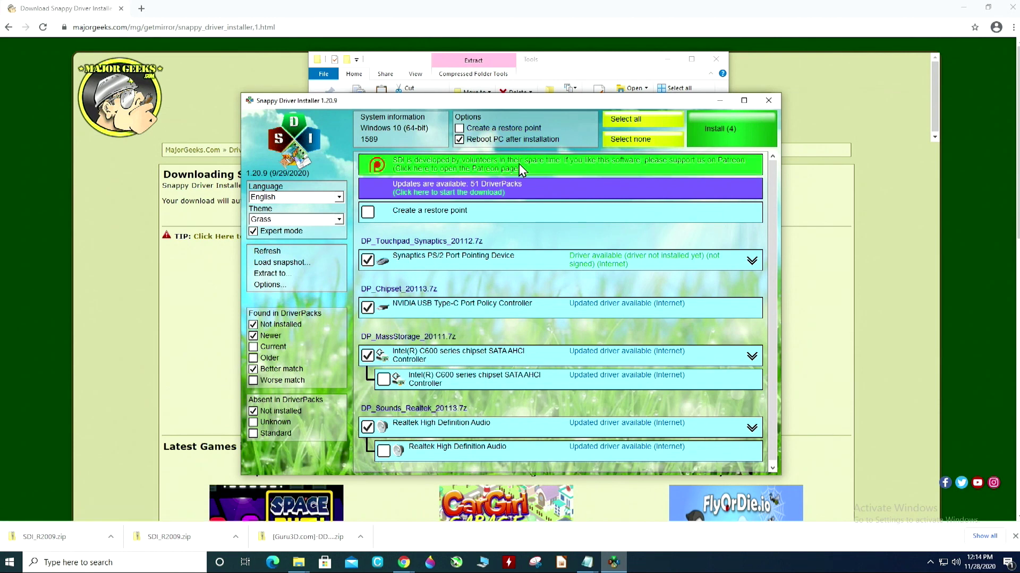
pyautogui.moveTo(534, 198)
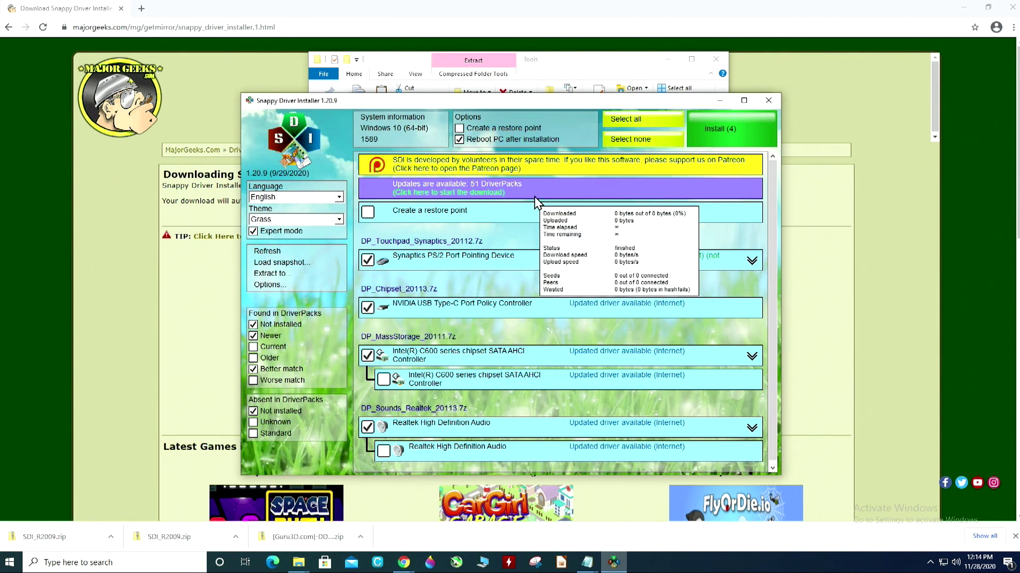